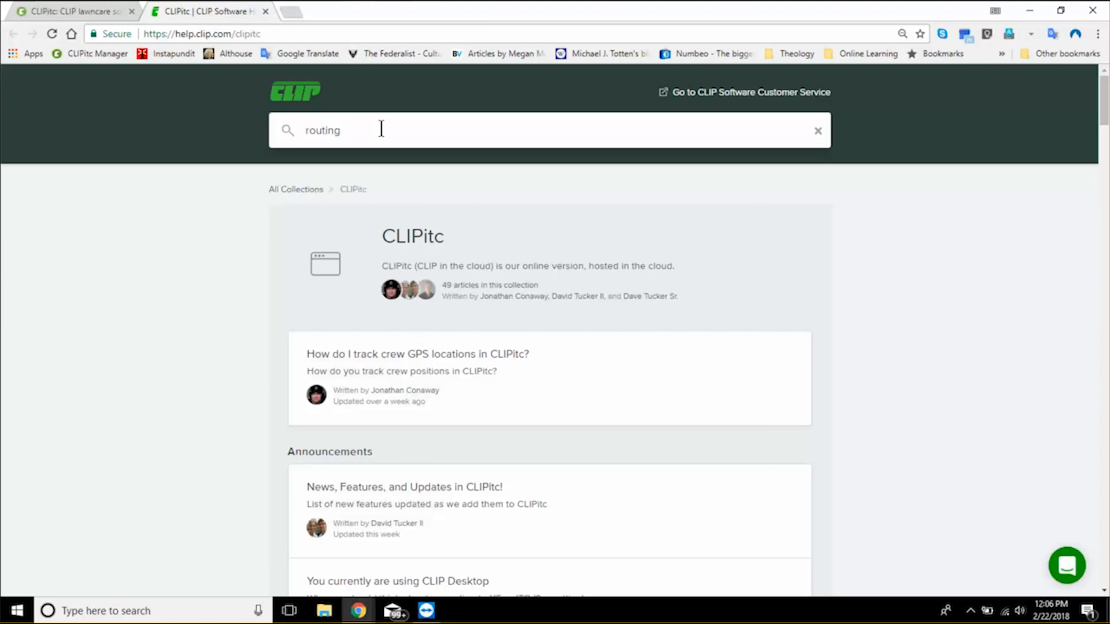
# - Search the help desk articles for "routing" and close the help page
pyautogui.press('Return')
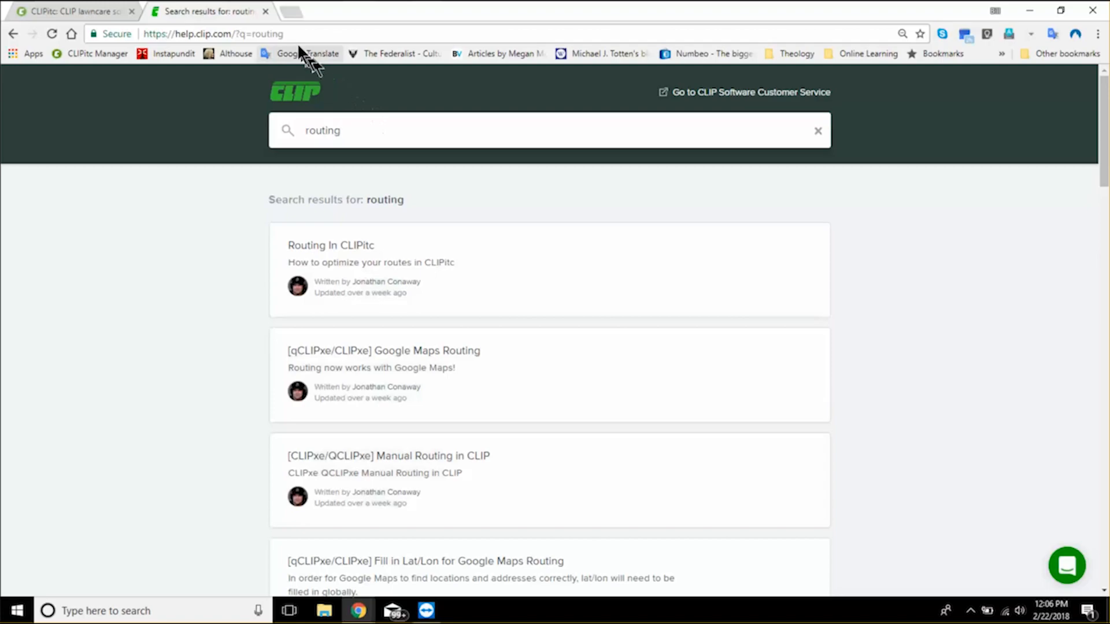
pyautogui.click(265, 12)
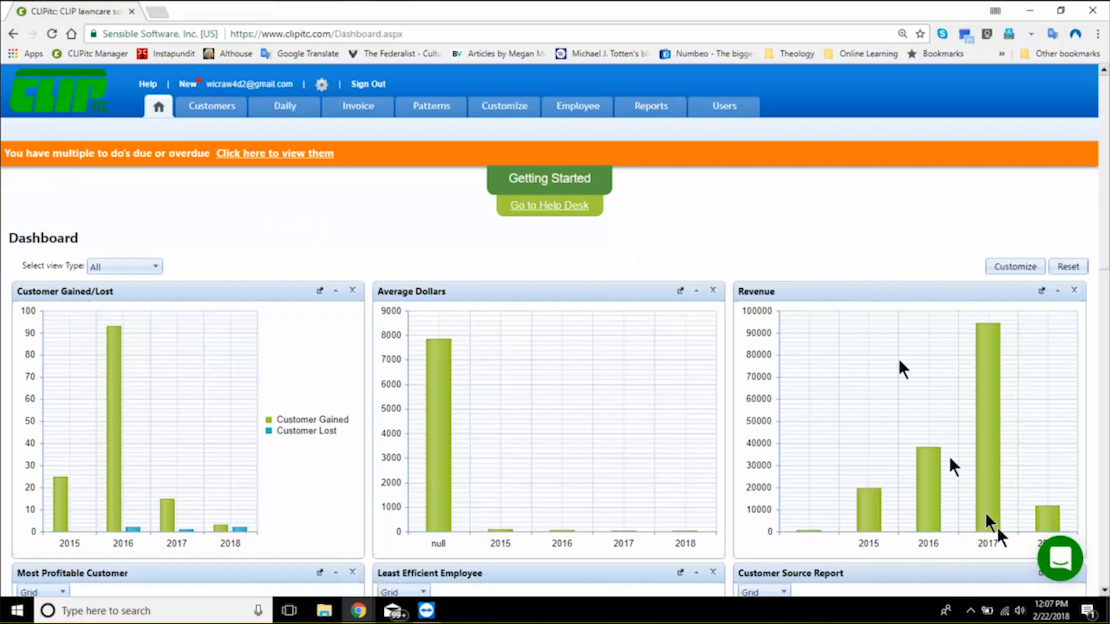
# - View the list of customer service chat conversations and close it again
pyautogui.moveTo(998, 529)
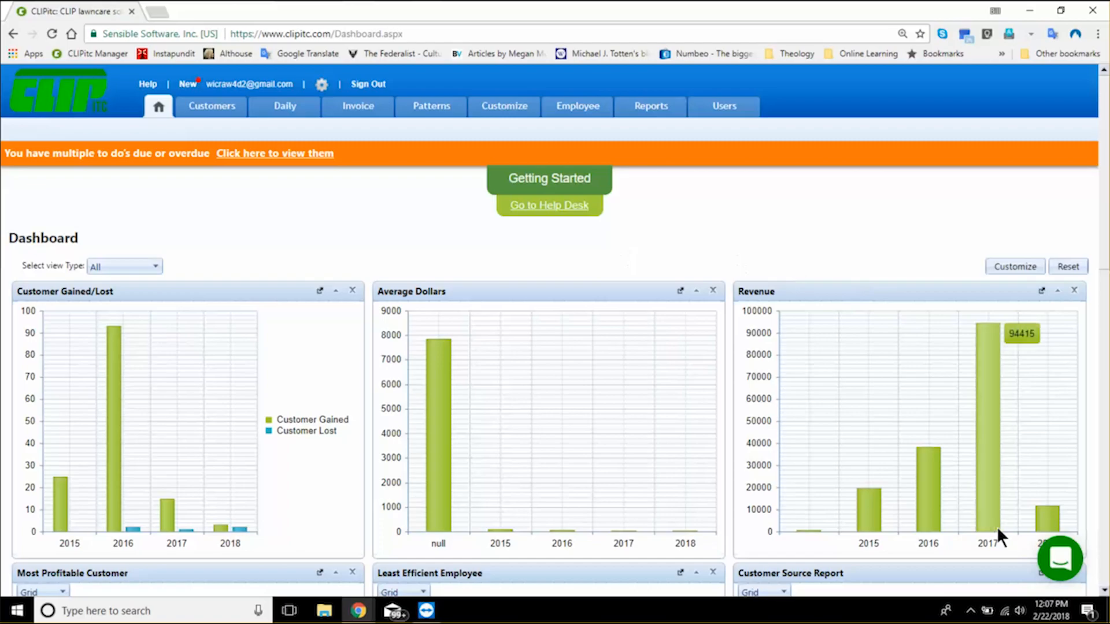
pyautogui.click(1066, 555)
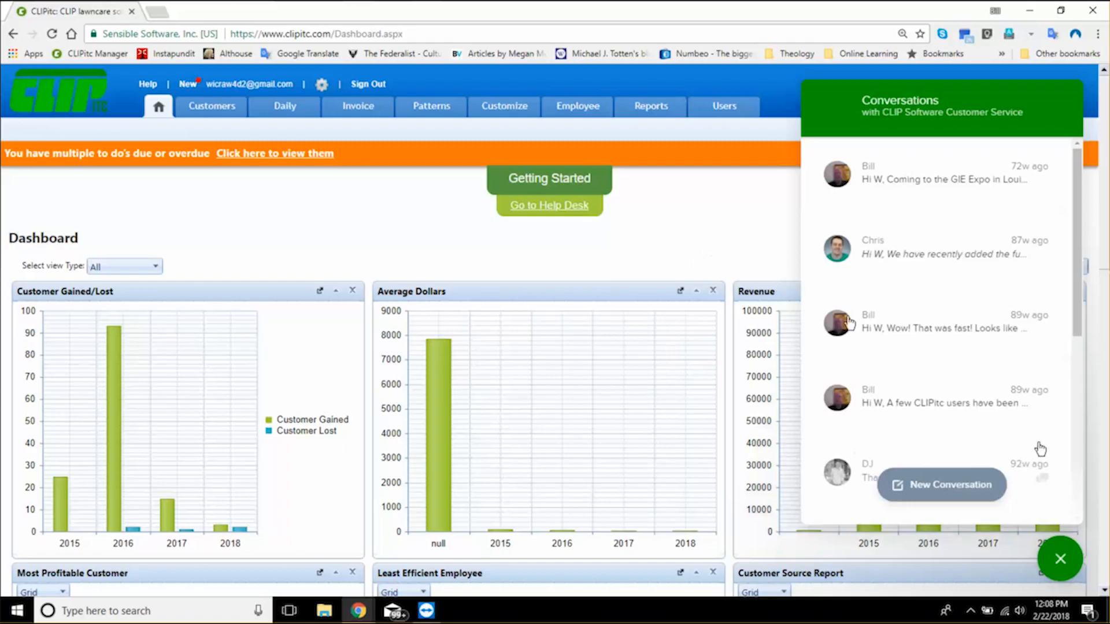
pyautogui.click(1062, 560)
pyautogui.click(1063, 564)
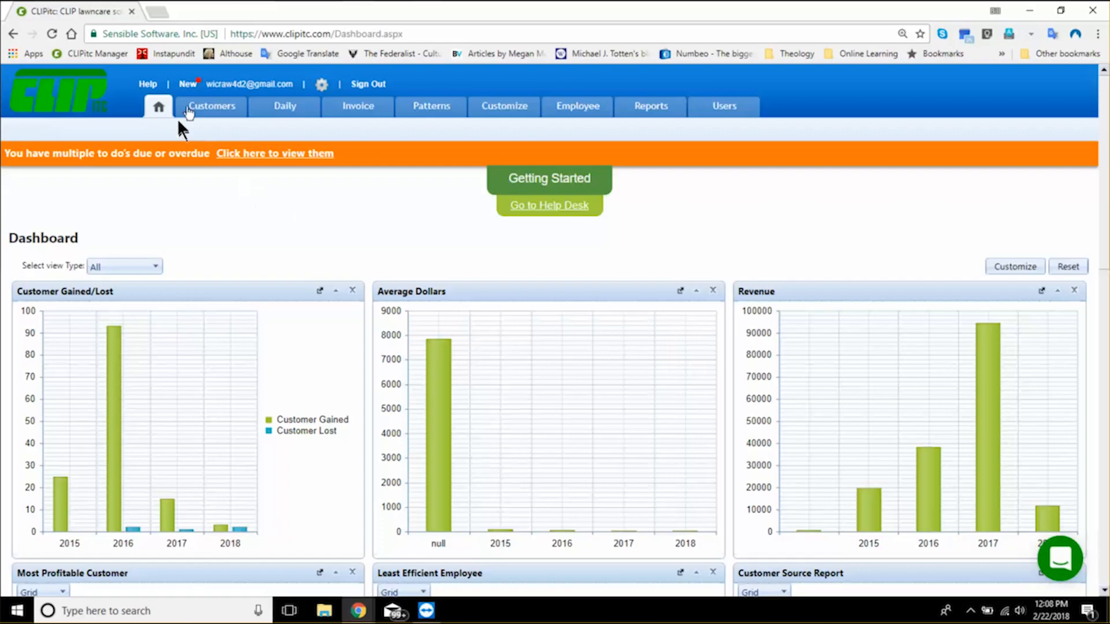
pyautogui.moveTo(199, 107)
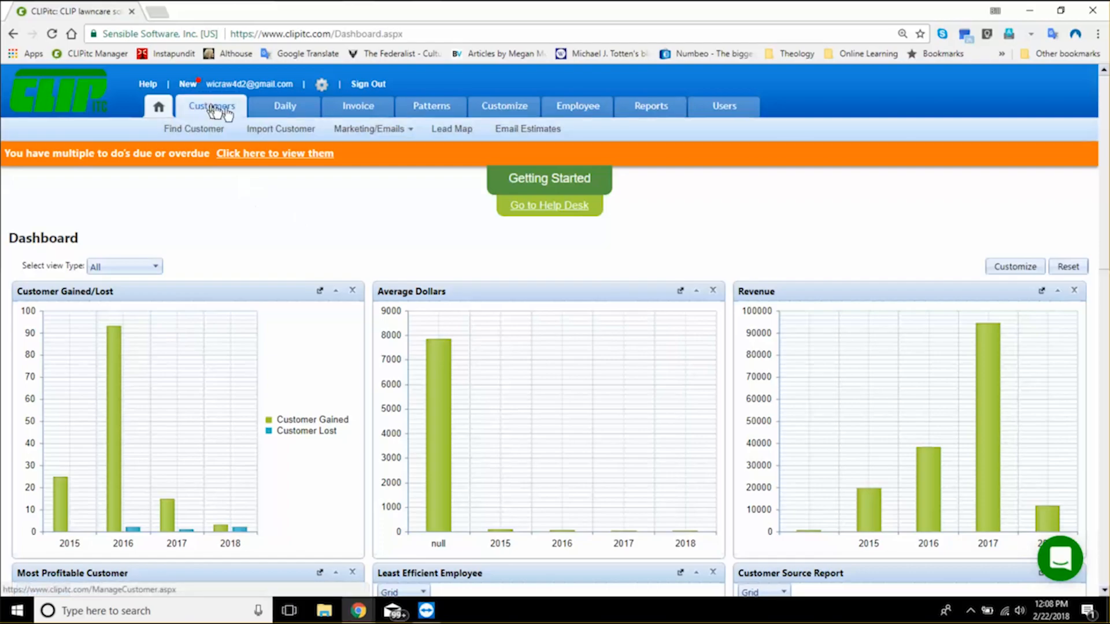
pyautogui.moveTo(286, 113)
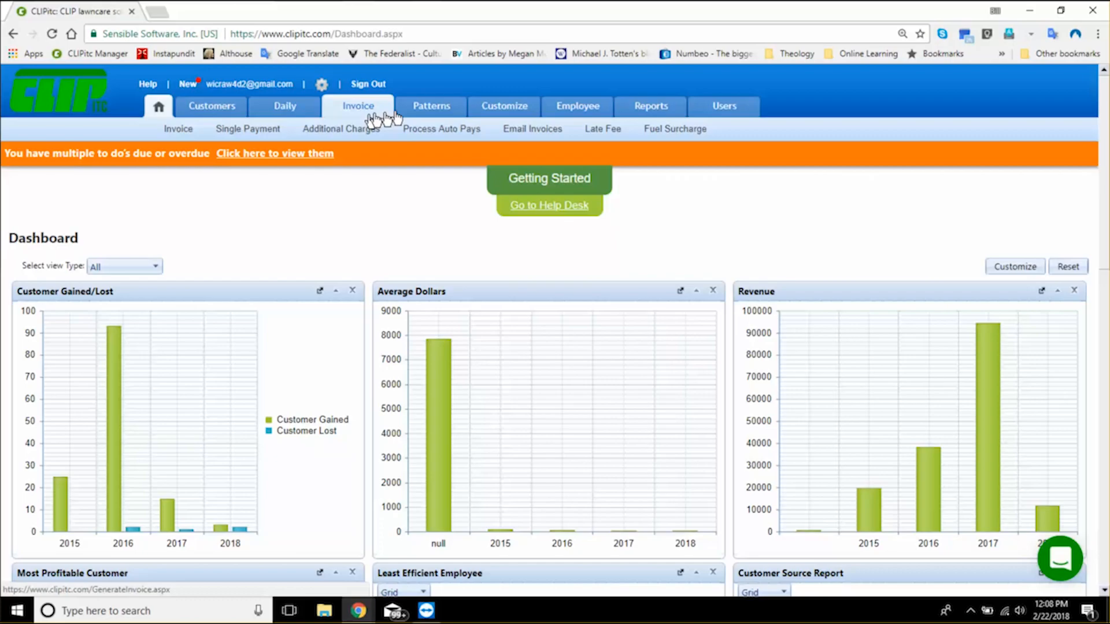
pyautogui.moveTo(415, 112)
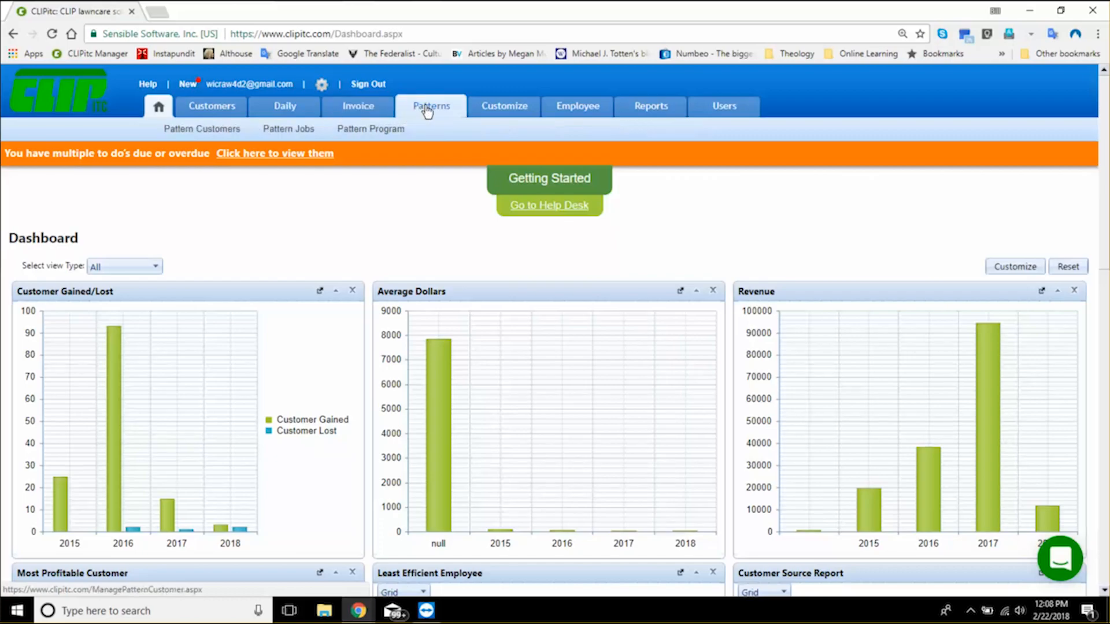
pyautogui.moveTo(514, 119)
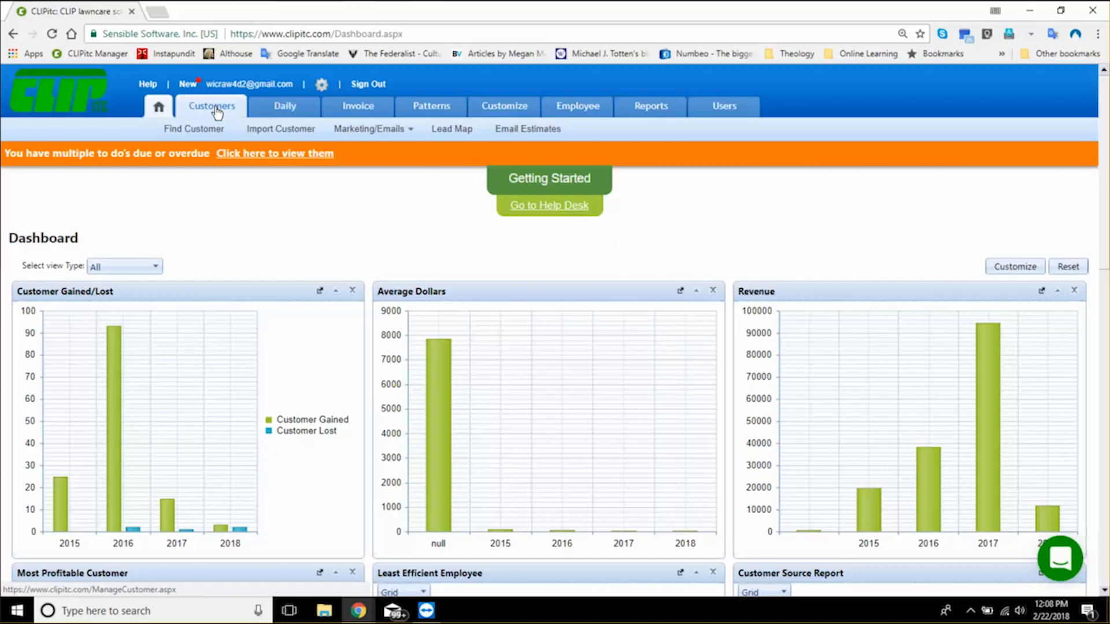
# - Open the customer records and search the customer list by a customer's first name, with on-hold customers included
pyautogui.click(217, 111)
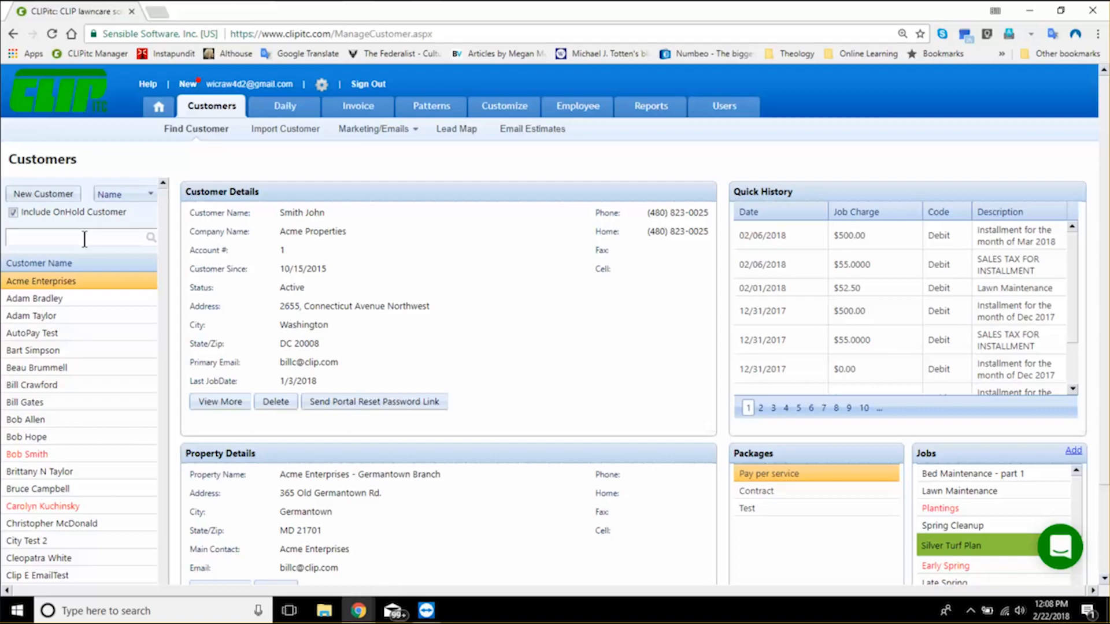
pyautogui.write('bob')
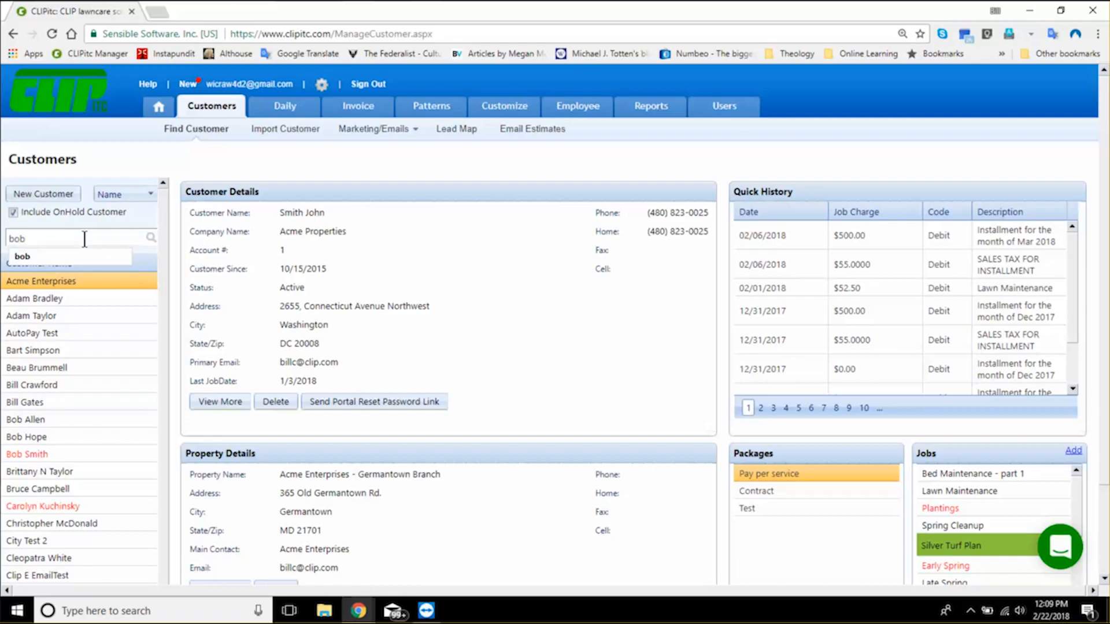
pyautogui.press('Return')
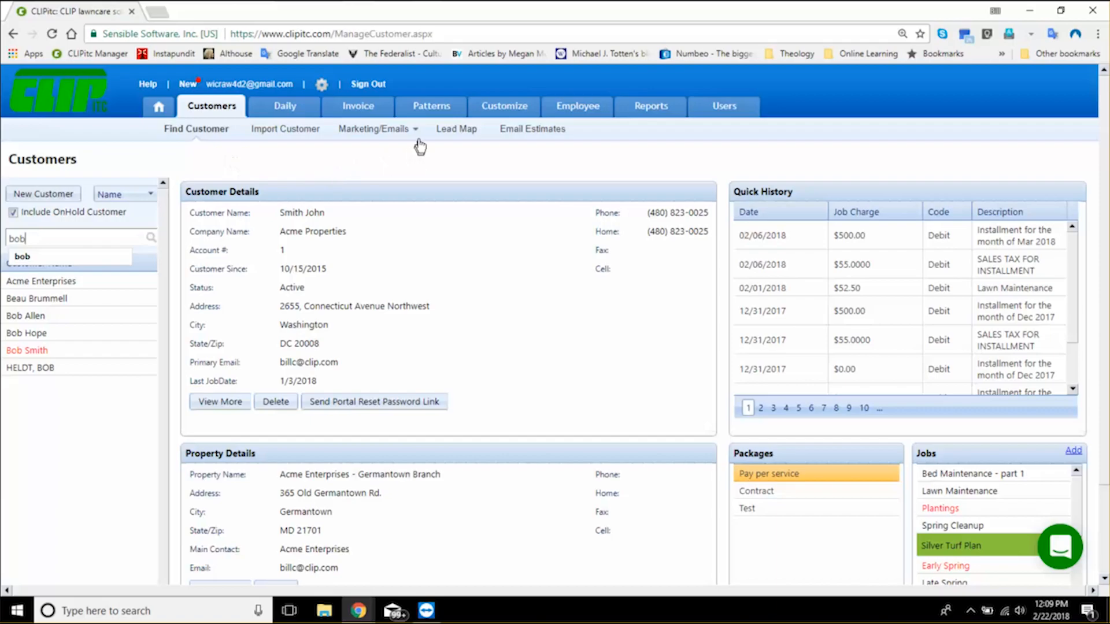
pyautogui.moveTo(419, 128)
pyautogui.press('Return')
# - Open clipitc.com in a second browser tab alongside the customer records and return to its dashboard
pyautogui.click(163, 13)
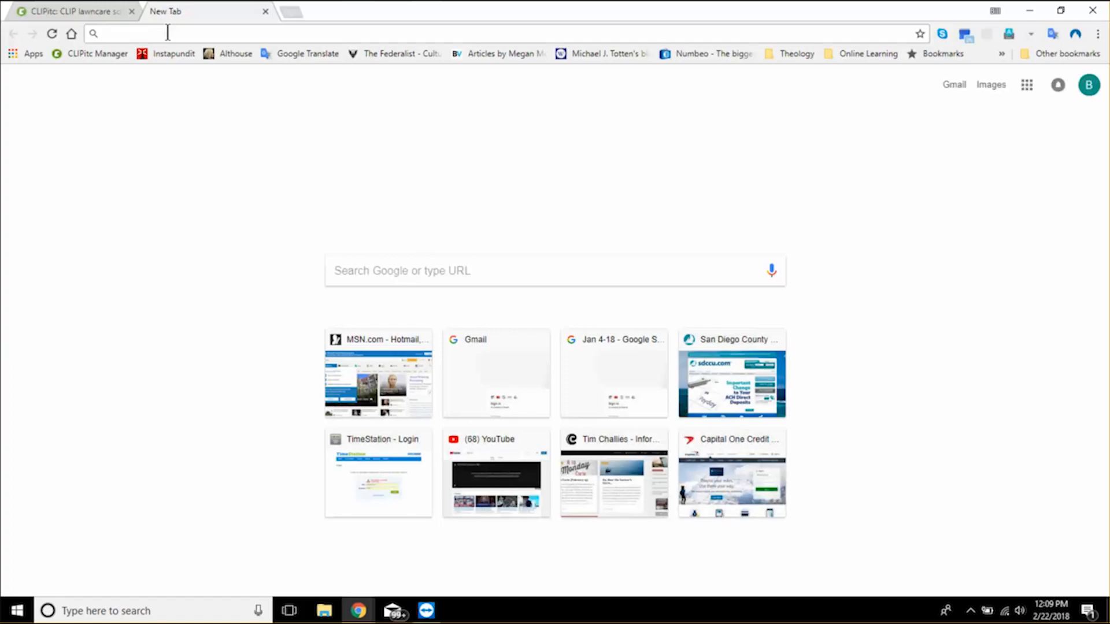
pyautogui.write('cli')
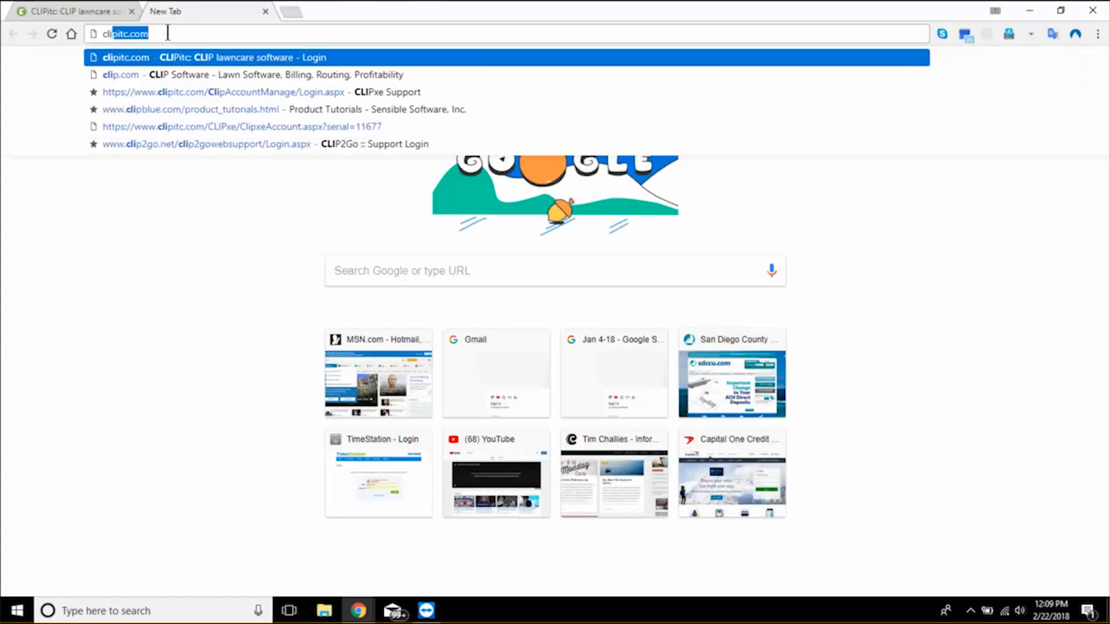
pyautogui.write('p')
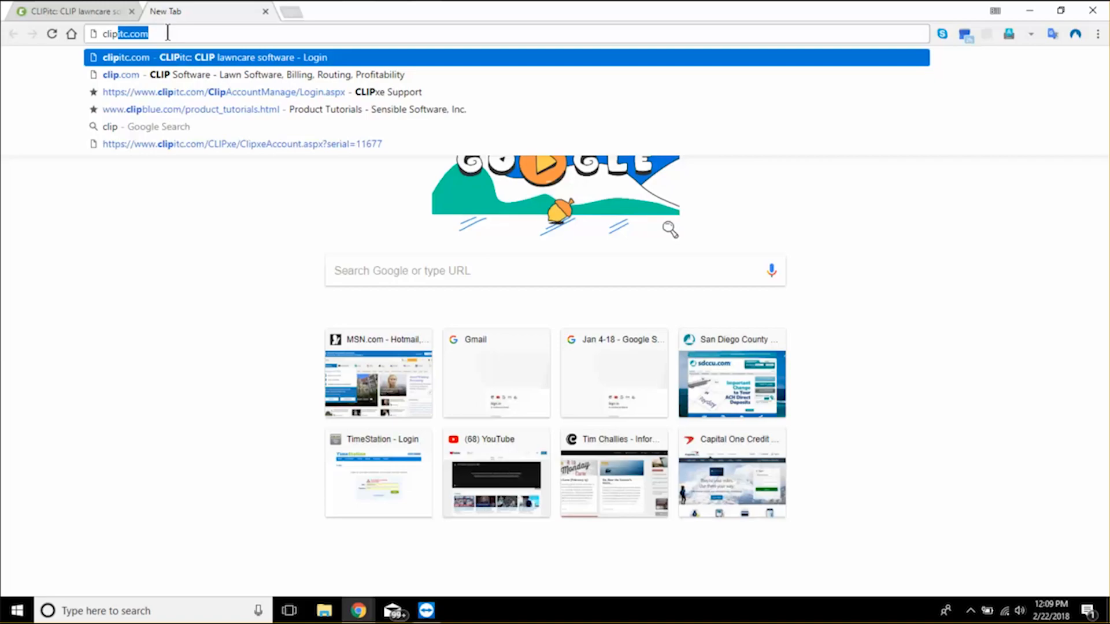
pyautogui.press('Return')
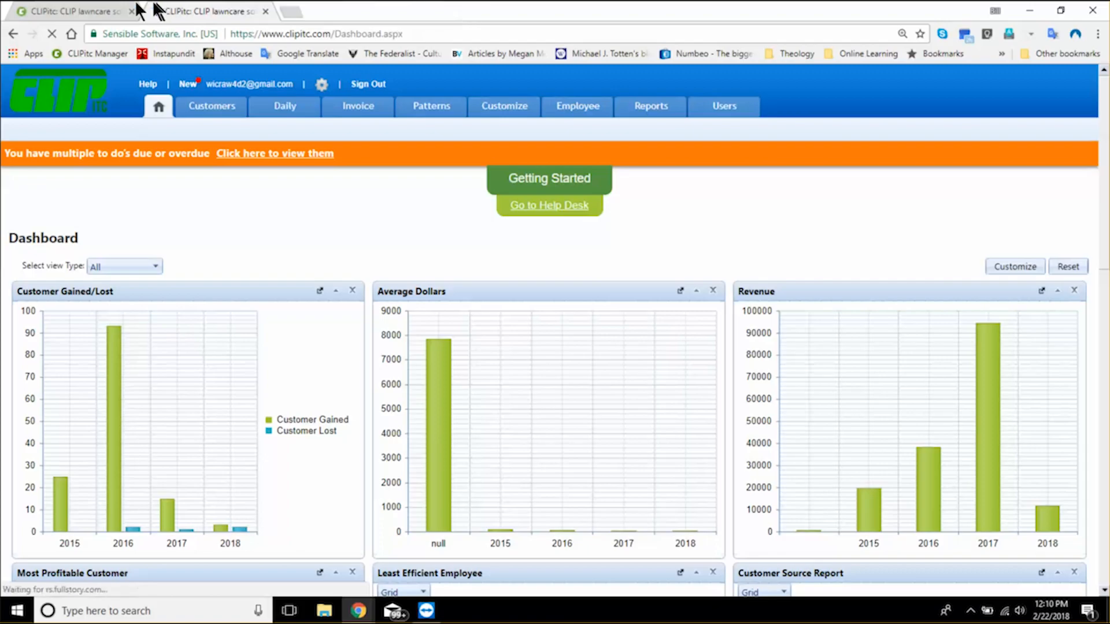
pyautogui.click(100, 9)
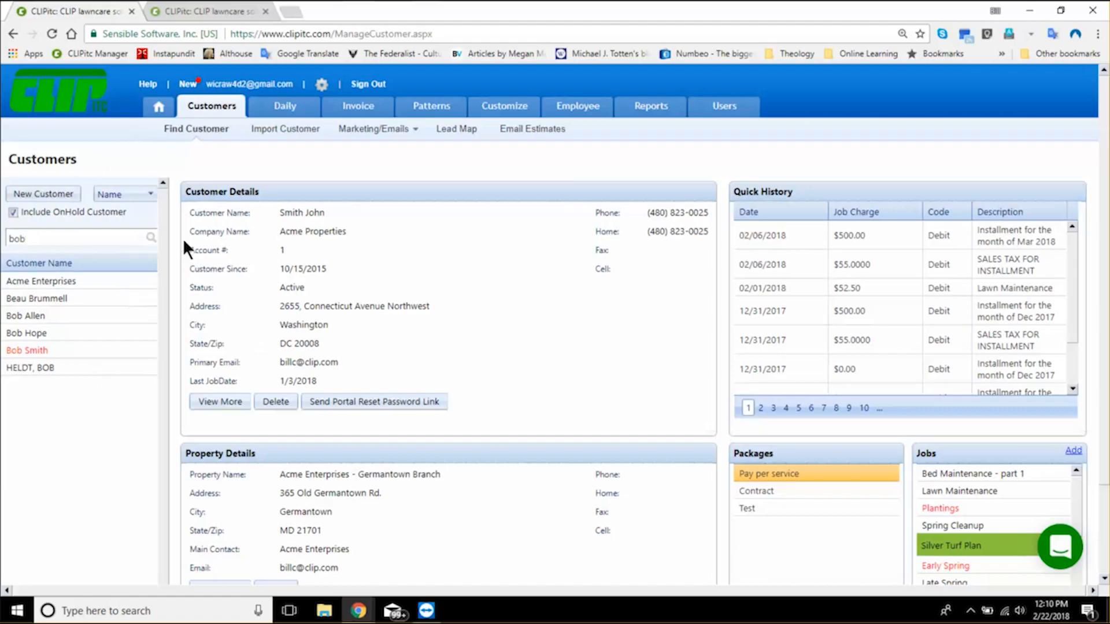
pyautogui.click(197, 11)
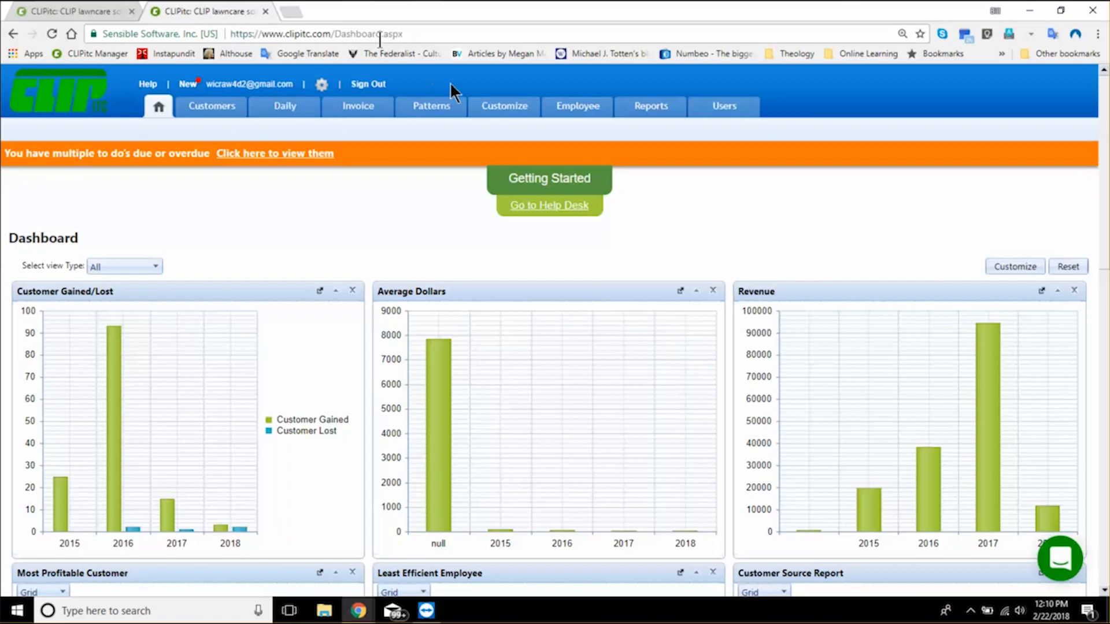
# - Start a new pattern customer and enter Thurmont as the pattern name
pyautogui.moveTo(450, 107)
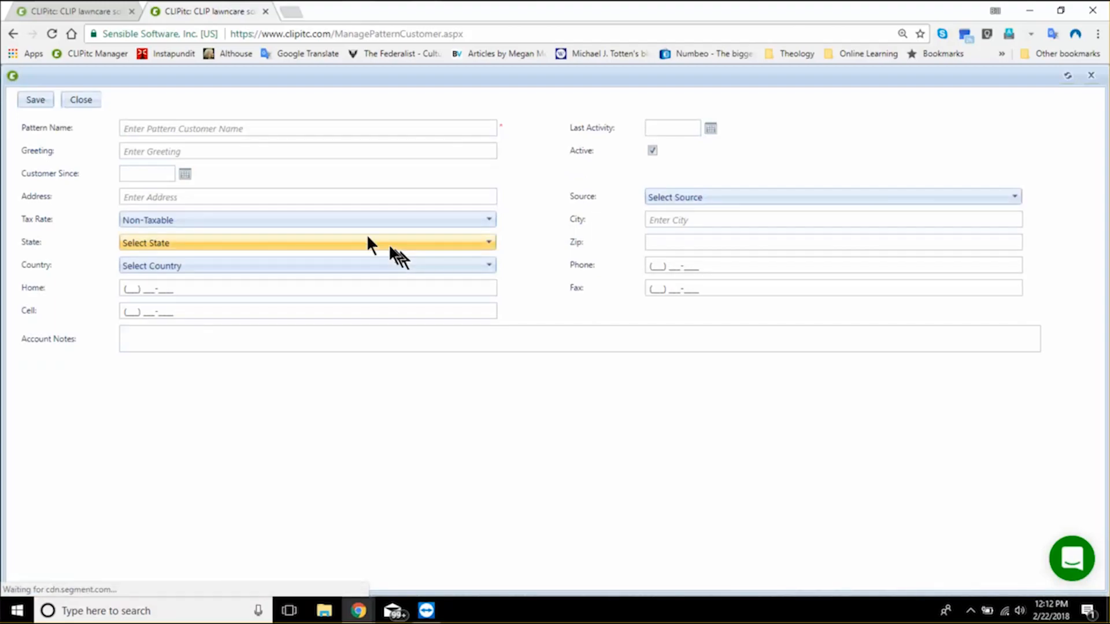
pyautogui.click(318, 202)
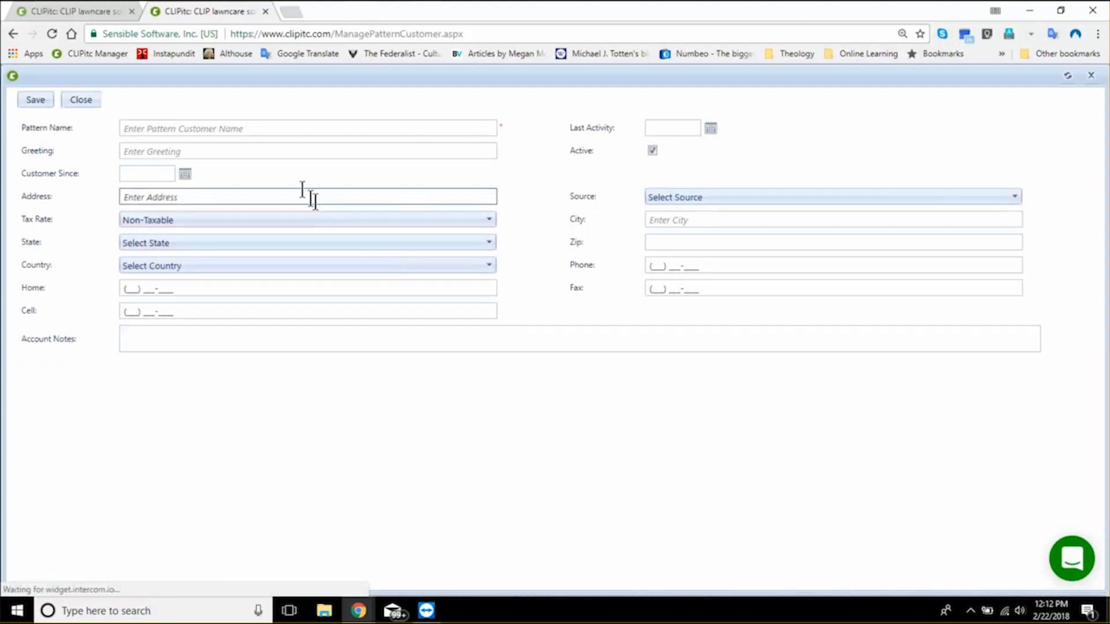
pyautogui.click(273, 127)
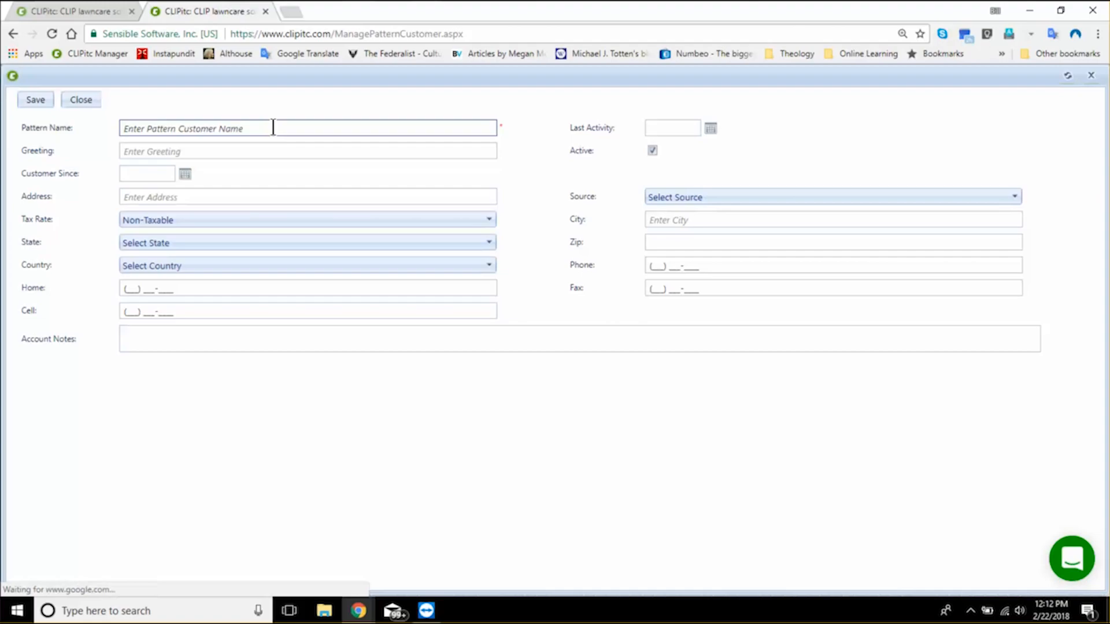
pyautogui.click(273, 128)
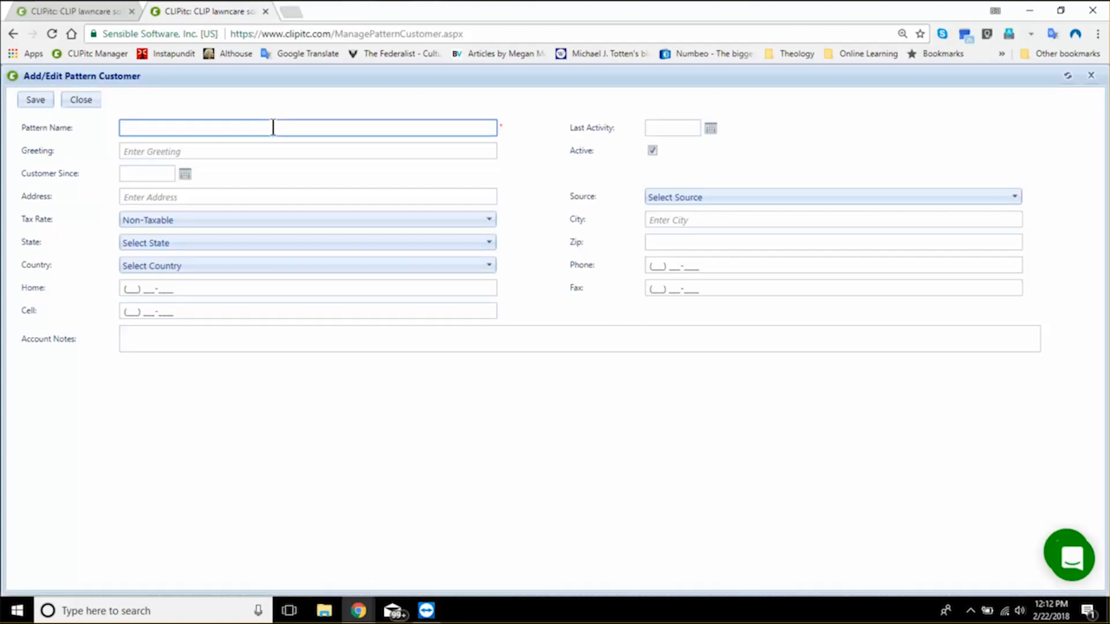
pyautogui.write('TH')
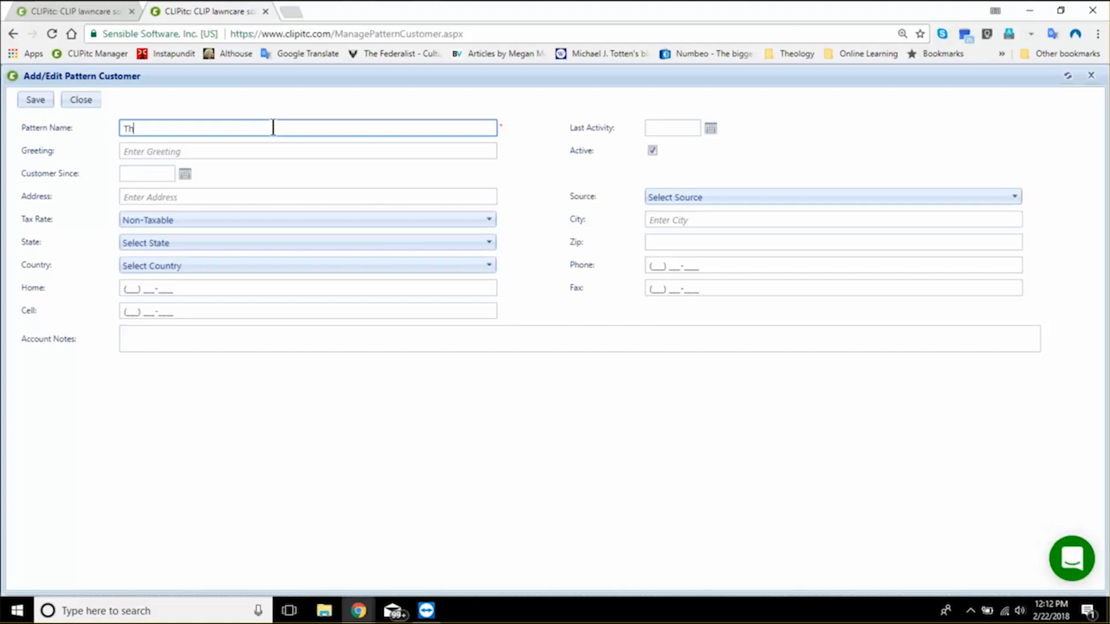
pyautogui.write('urmont')
pyautogui.press('Tab')
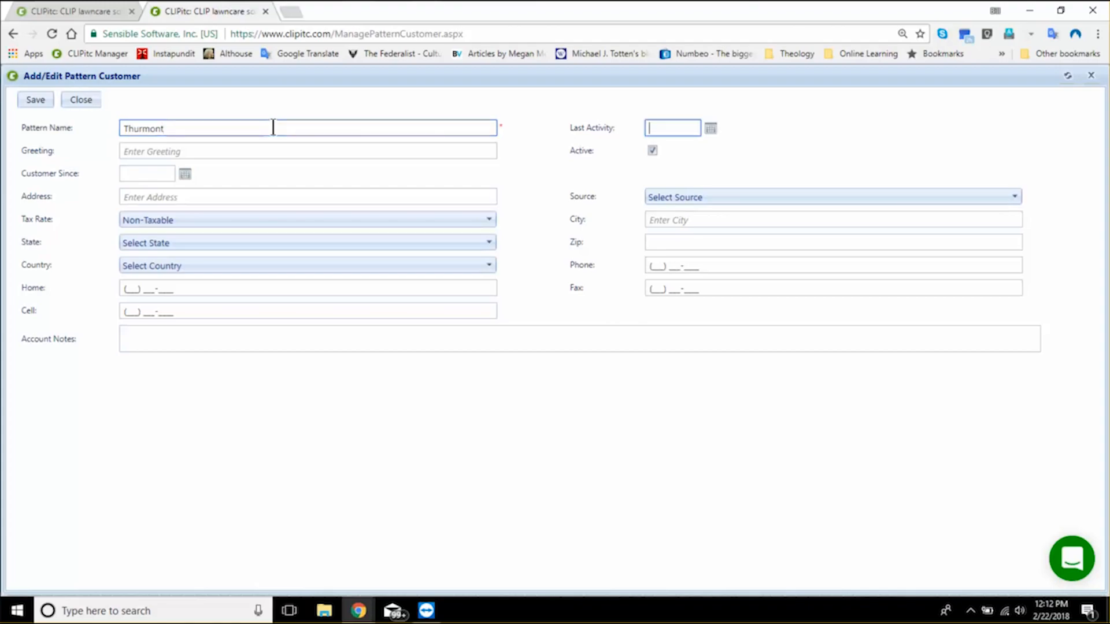
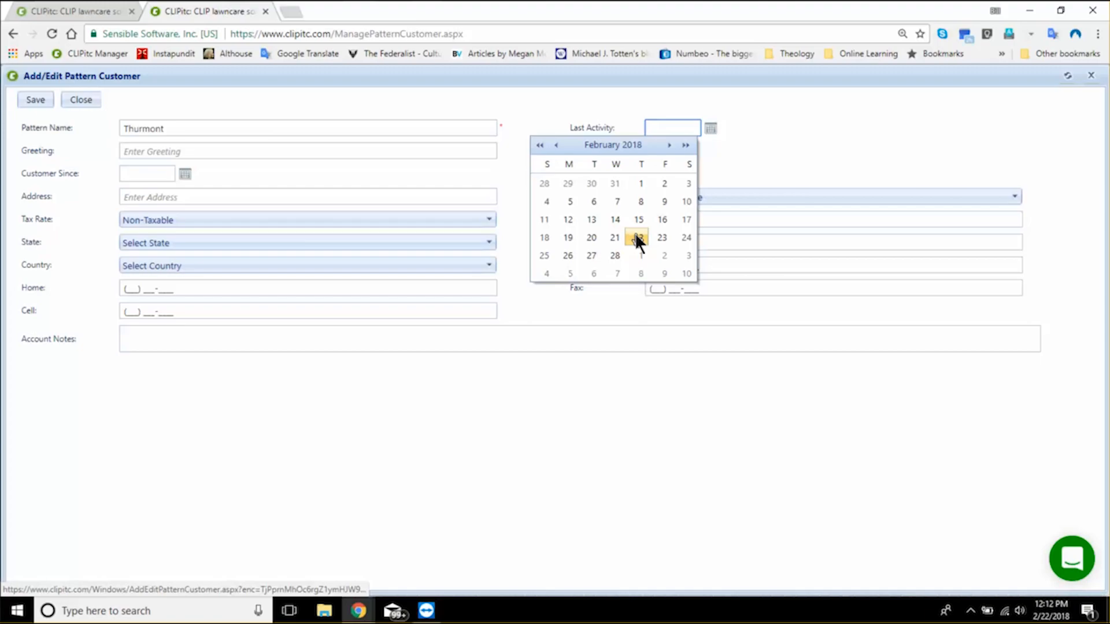
# - Set the pattern customer's last activity date to 2/22/2018 and enter Dear as the greeting
pyautogui.click(637, 239)
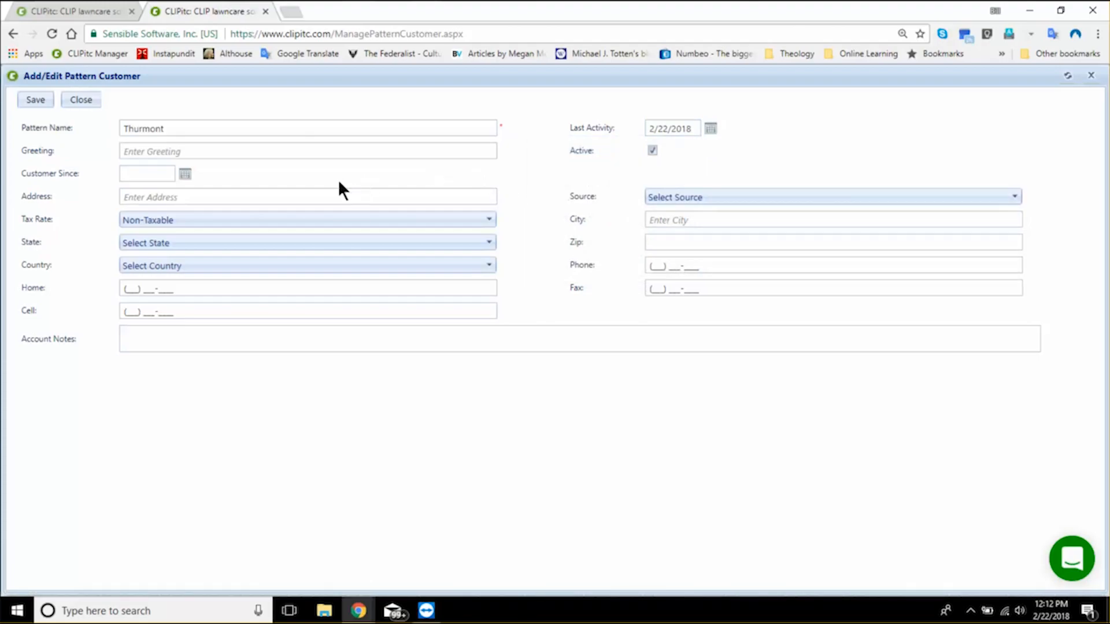
pyautogui.click(266, 153)
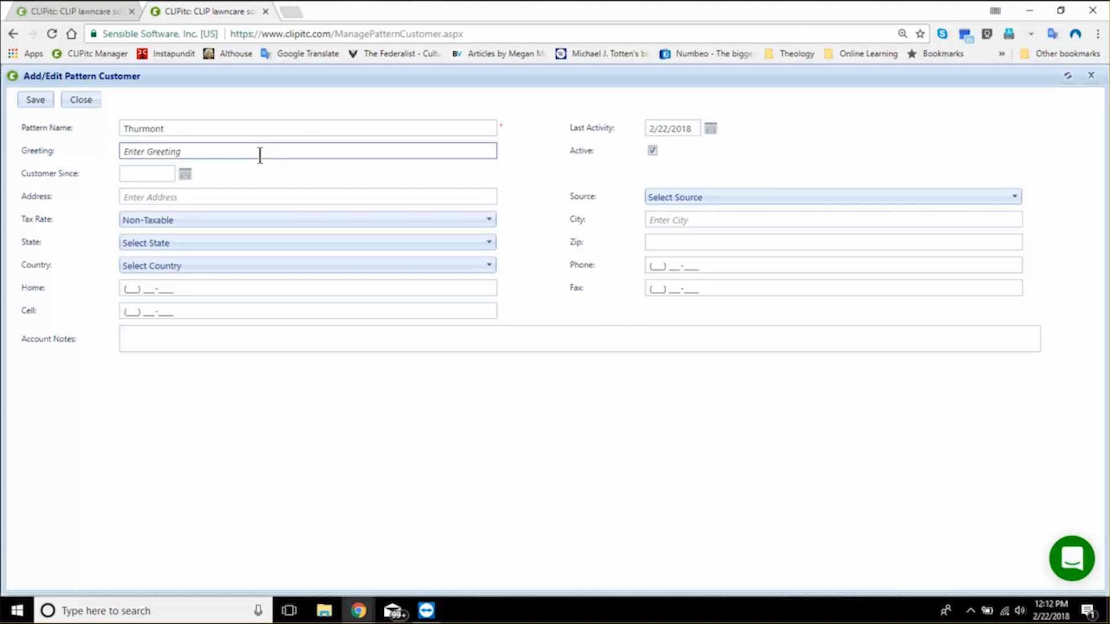
pyautogui.click(261, 155)
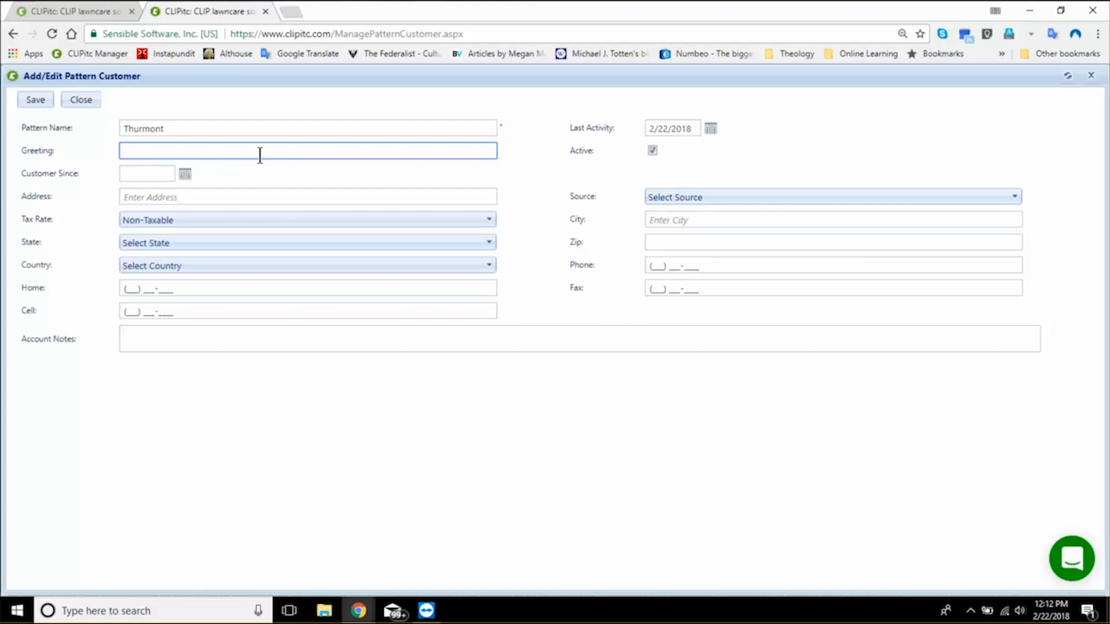
pyautogui.write('Dear')
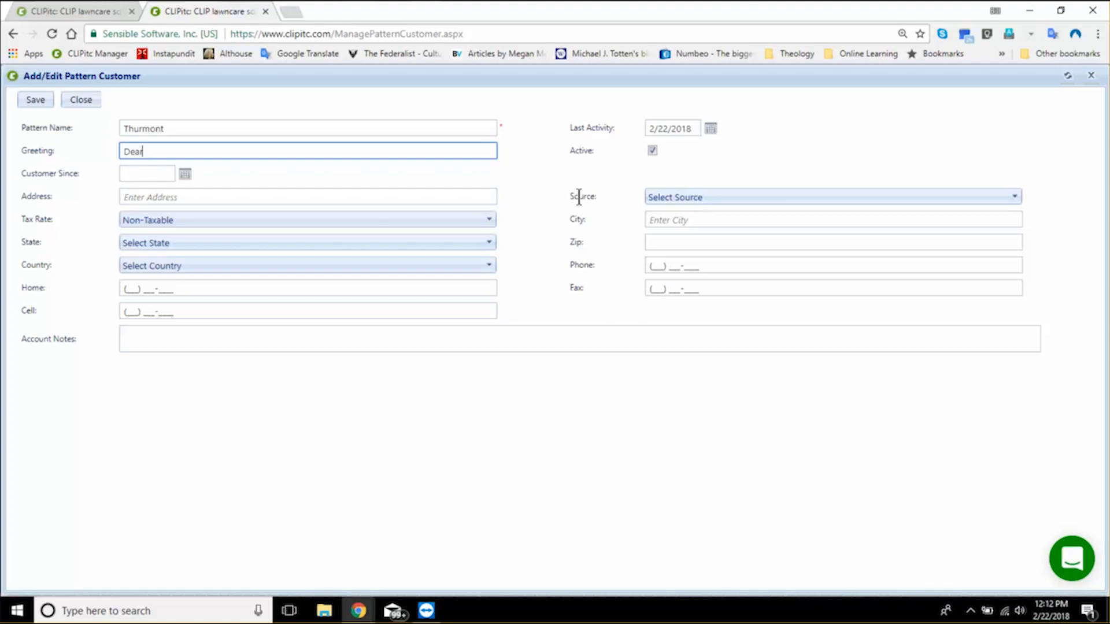
# - Enter Thurmont as the pattern customer's city
pyautogui.click(697, 221)
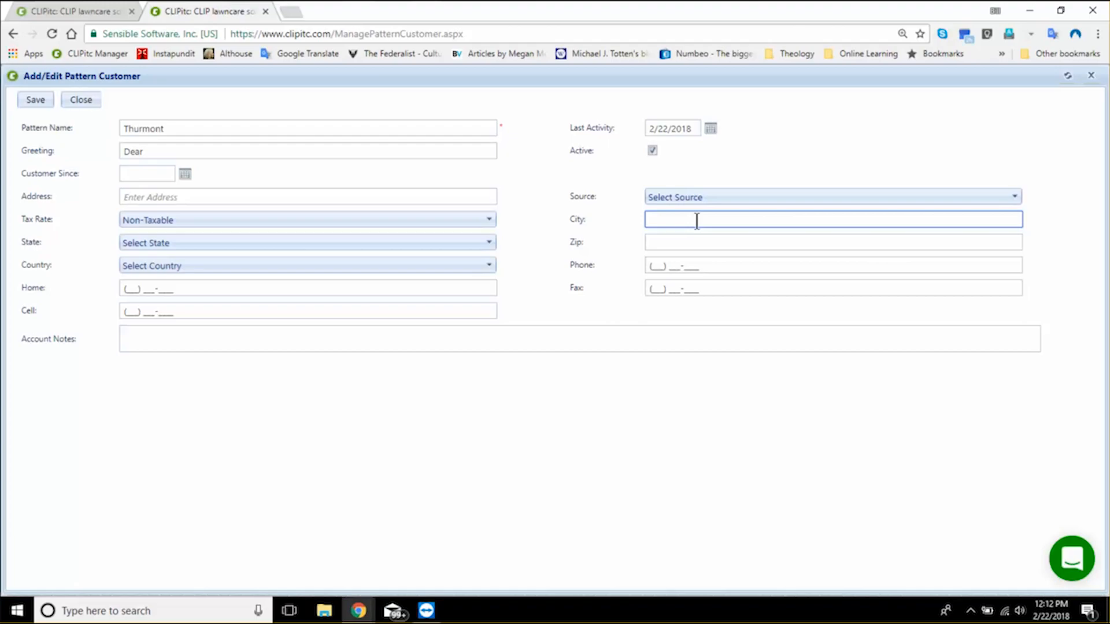
pyautogui.write('TH')
pyautogui.press('BackSpace')
pyautogui.write('hurmont')
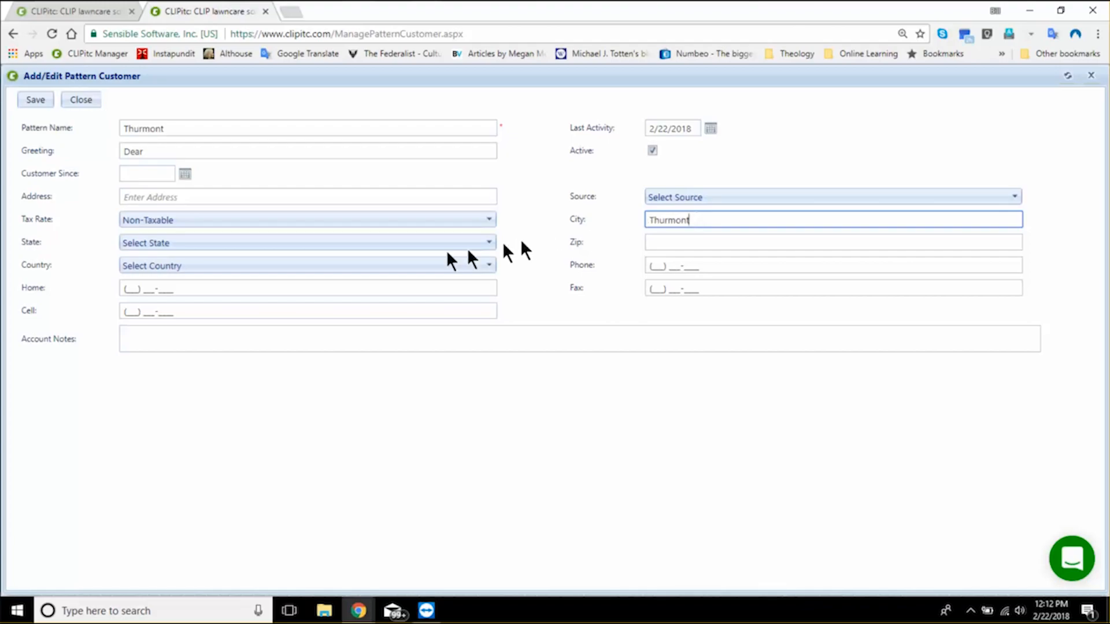
# - Set the pattern customer's state to MD
pyautogui.click(400, 245)
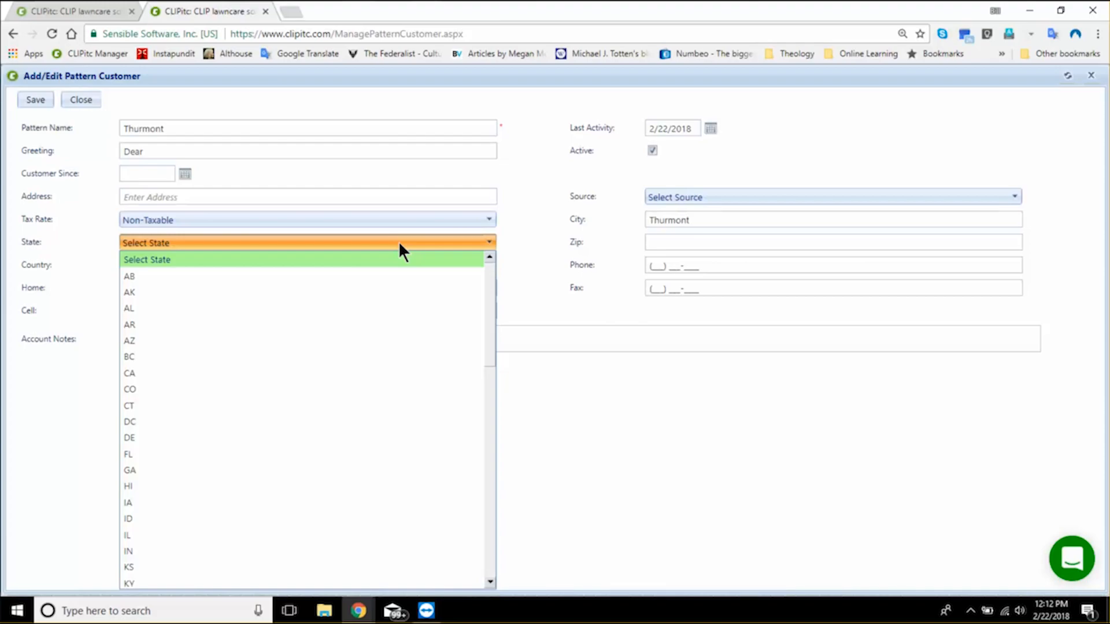
pyautogui.press('m')
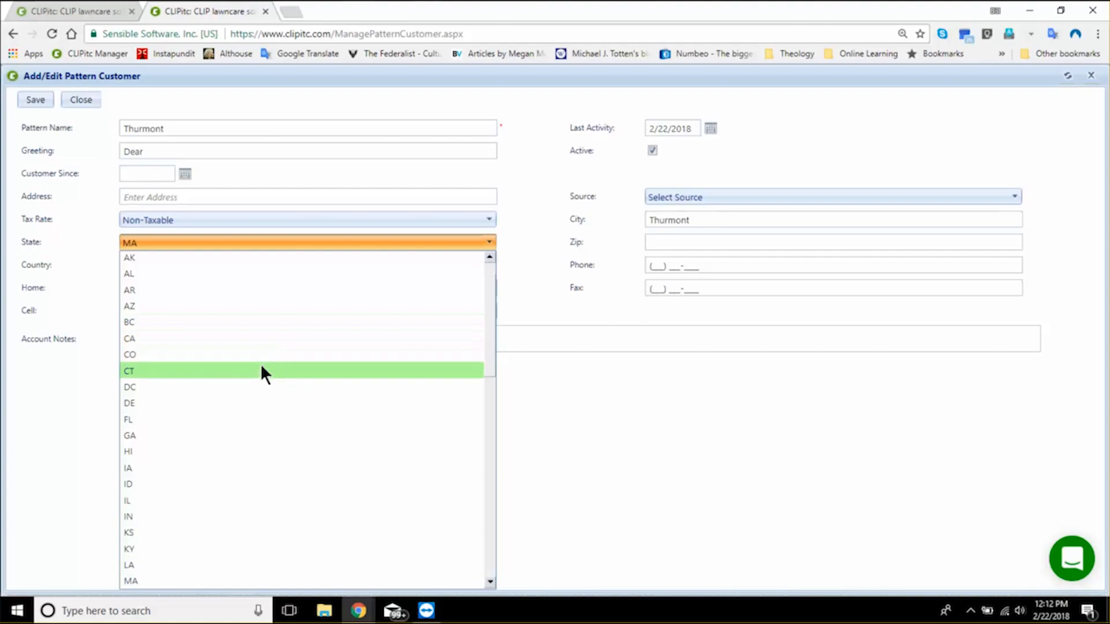
pyautogui.scroll(-1, 262, 368)
pyautogui.scroll(-2, 261, 363)
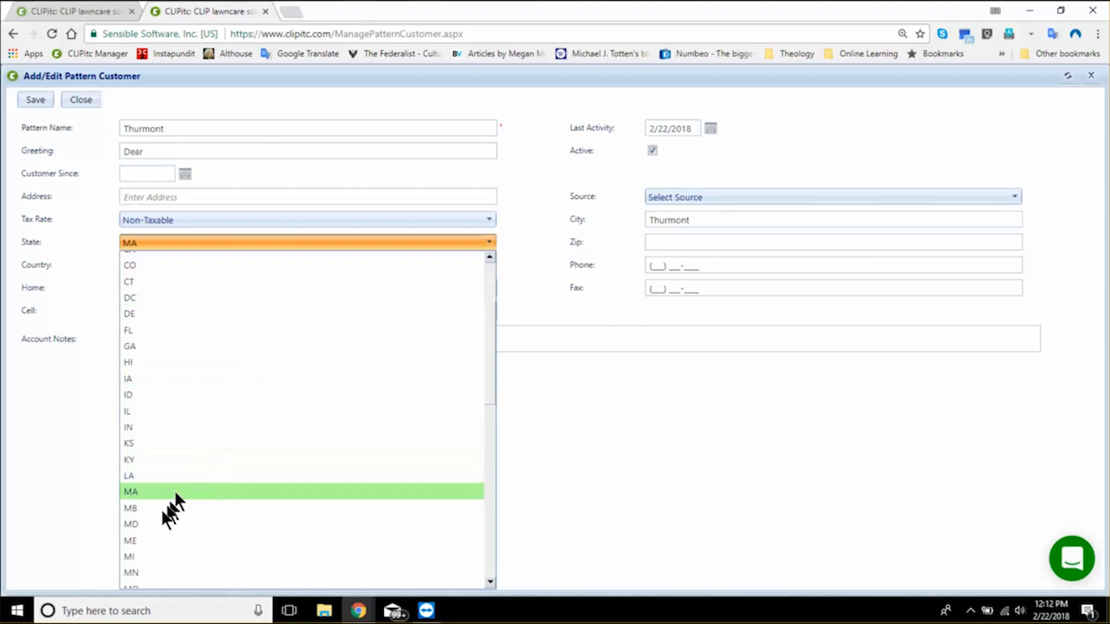
pyautogui.click(159, 524)
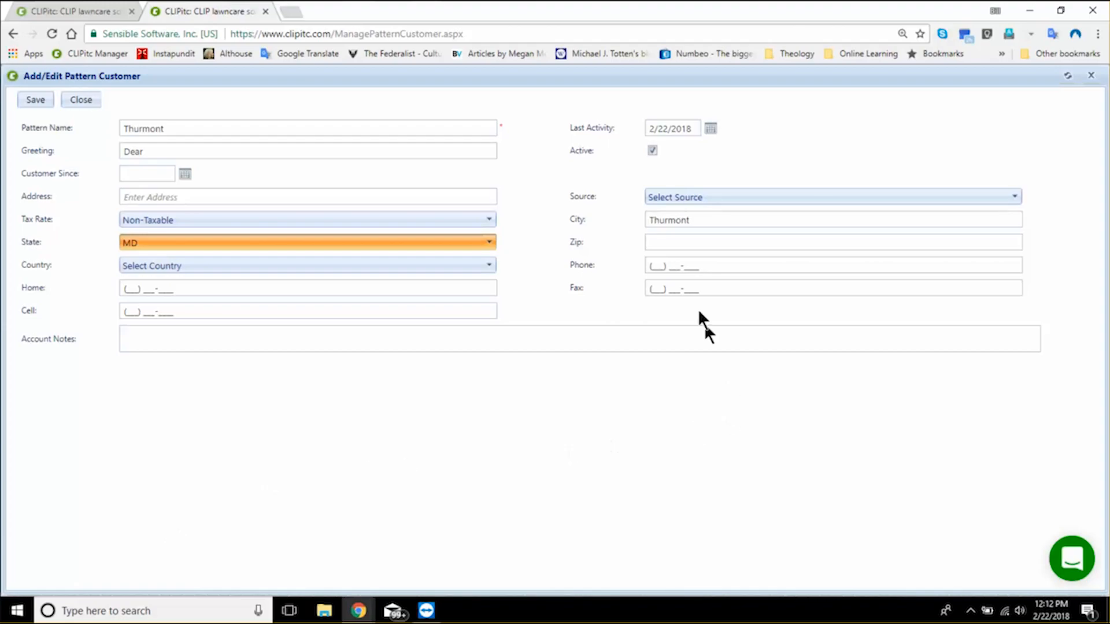
# - Enter the partial zip code 217 and choose United States of America as the country
pyautogui.click(691, 291)
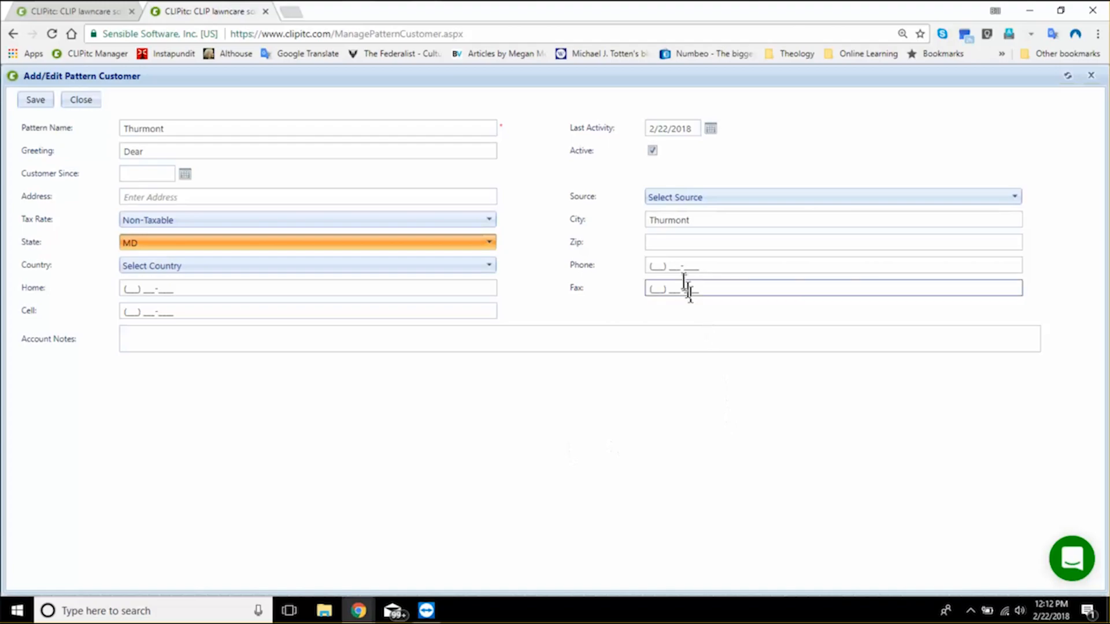
pyautogui.click(668, 244)
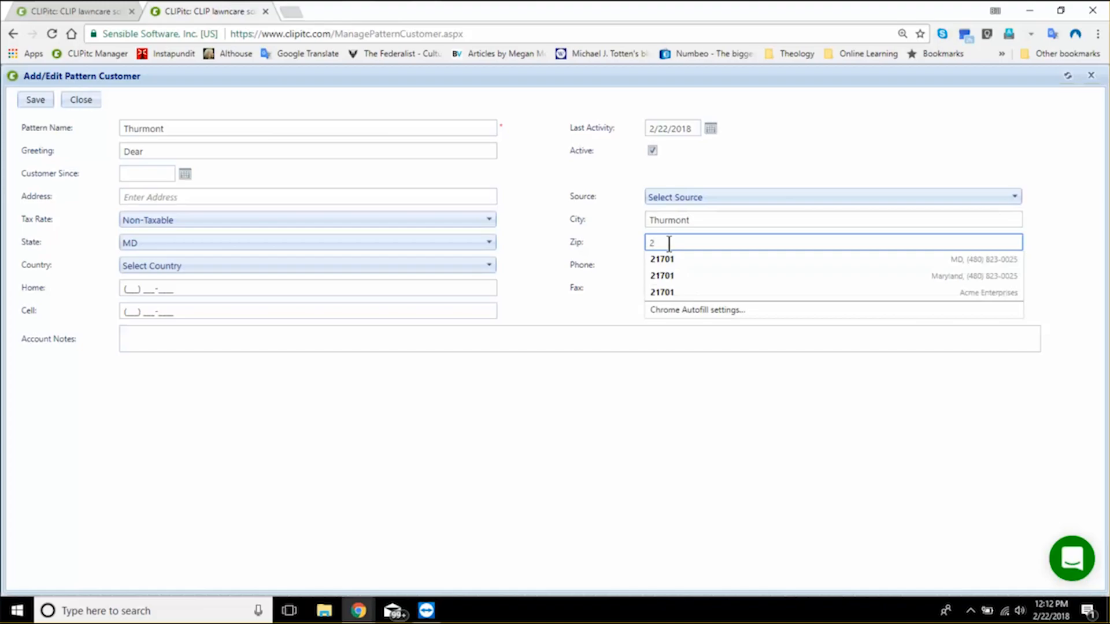
pyautogui.write('17')
pyautogui.press('Tab')
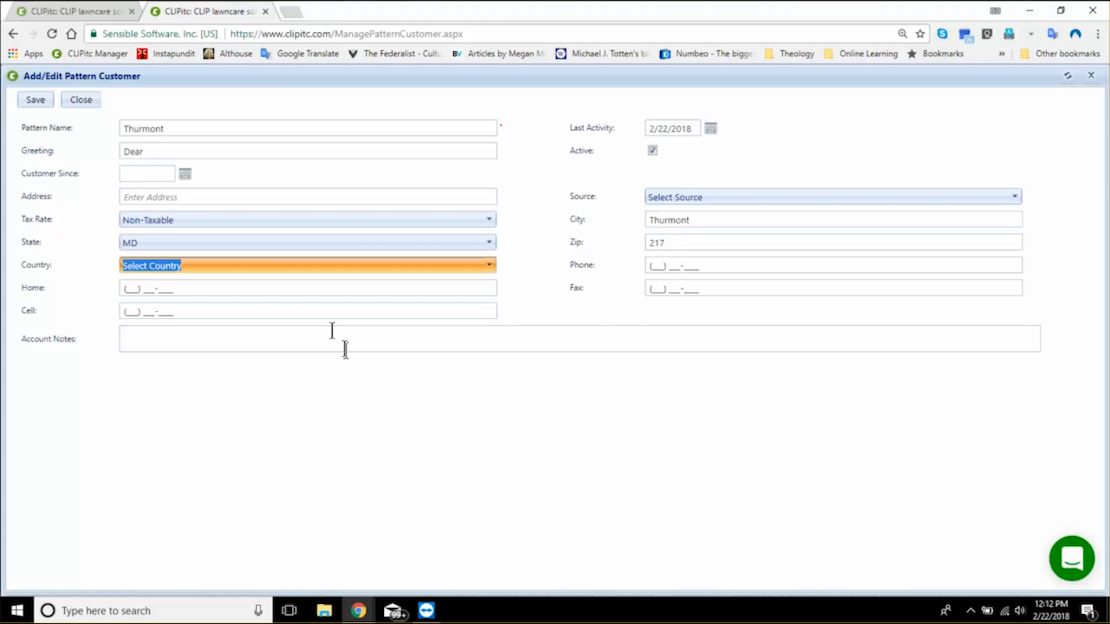
pyautogui.click(313, 269)
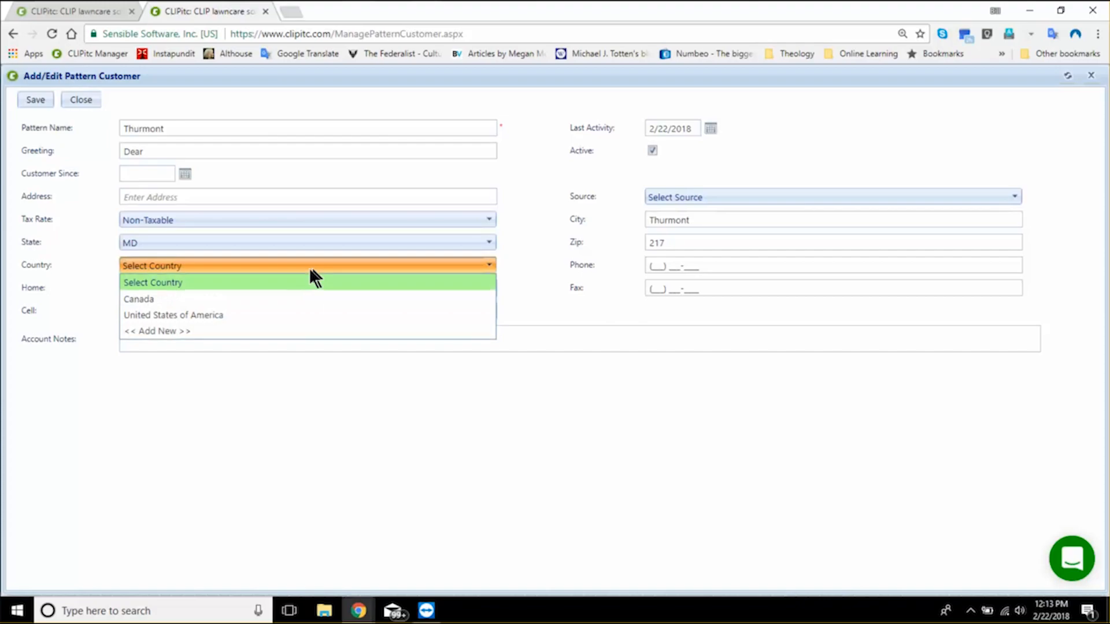
pyautogui.click(228, 316)
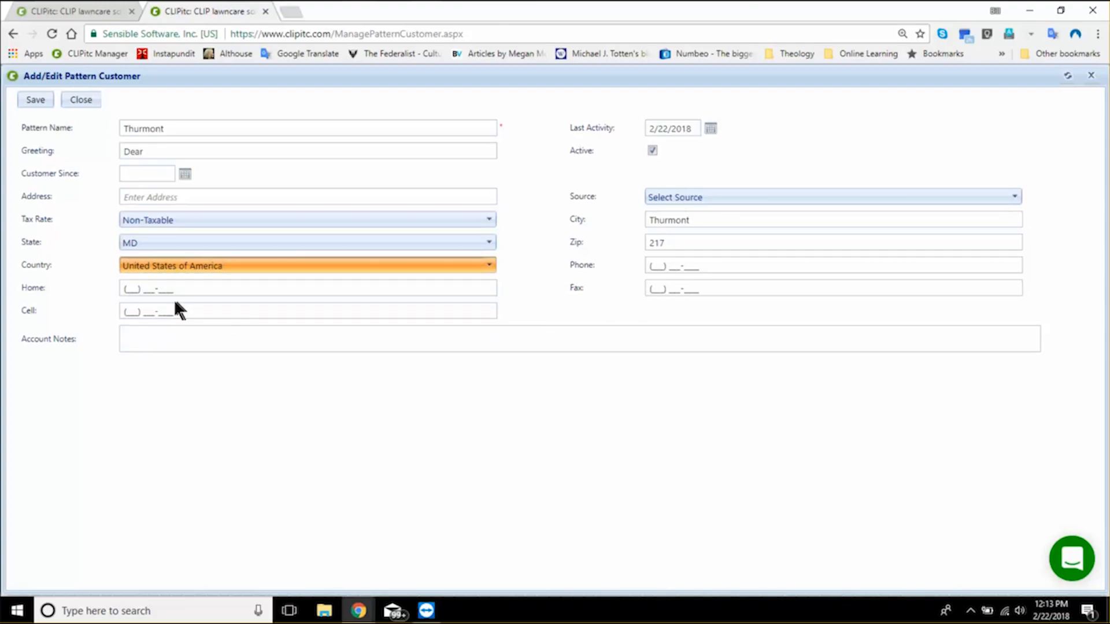
# - Enter only the area code 301 for the pattern customer's home number
pyautogui.click(146, 293)
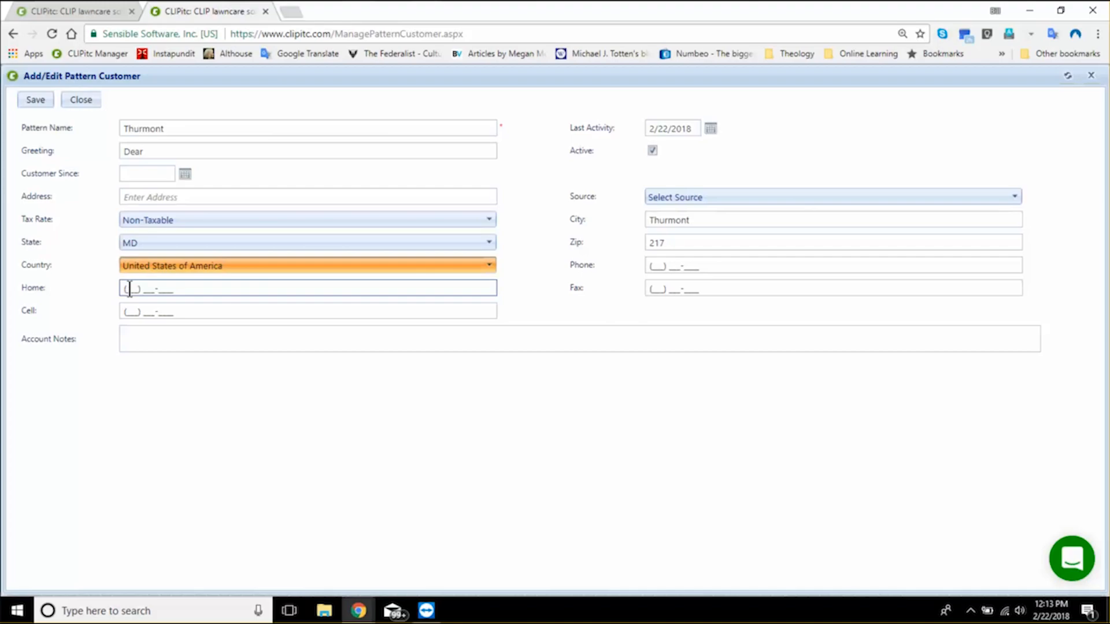
pyautogui.click(130, 289)
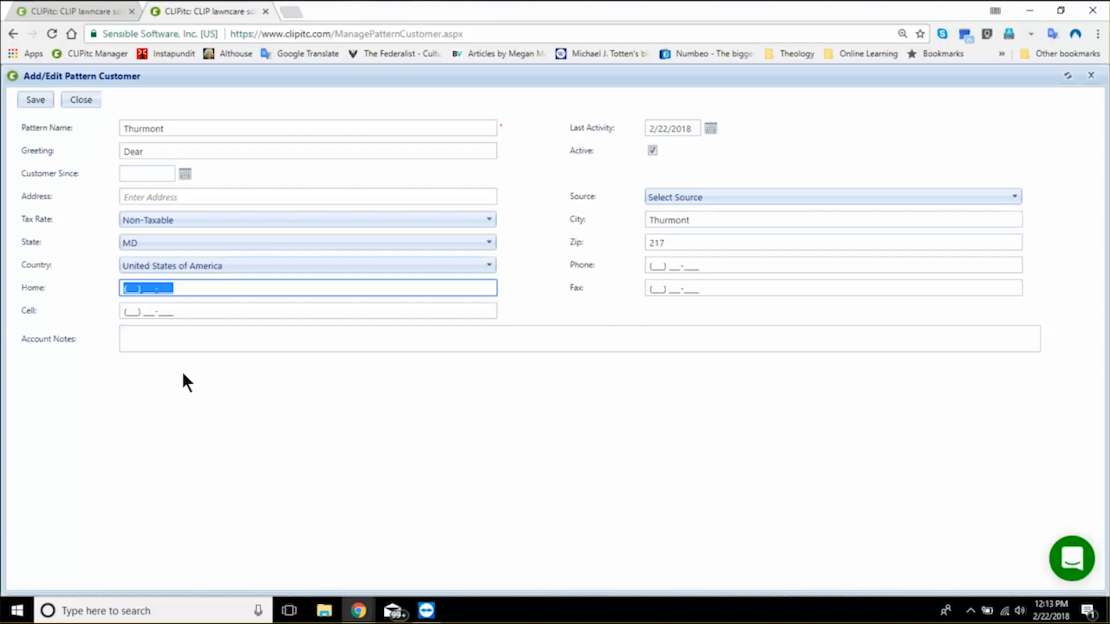
pyautogui.click(165, 346)
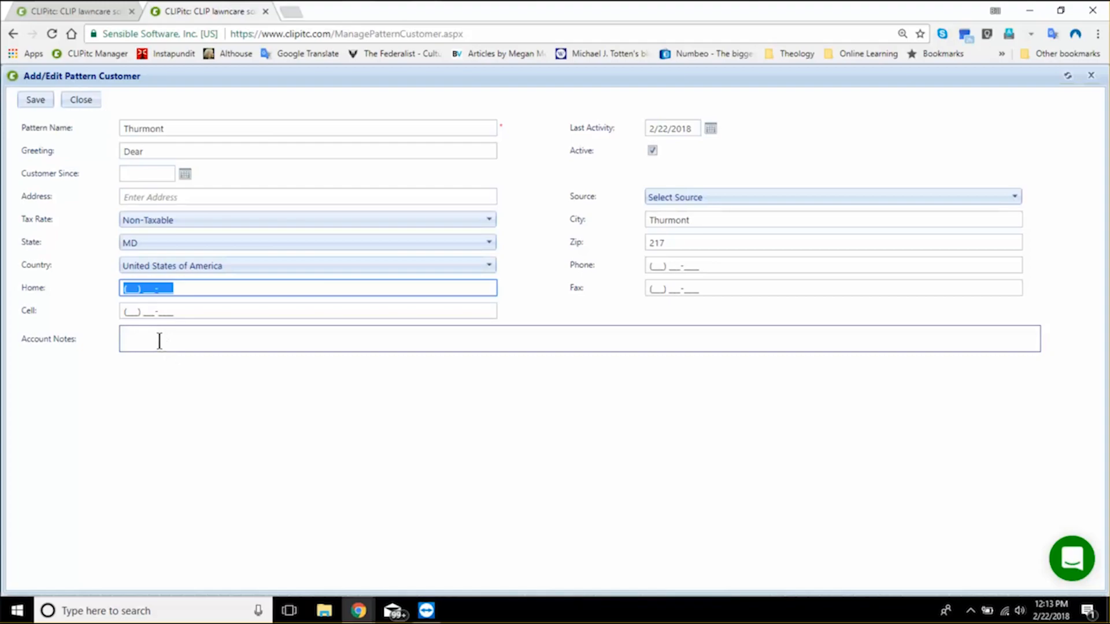
pyautogui.write('3')
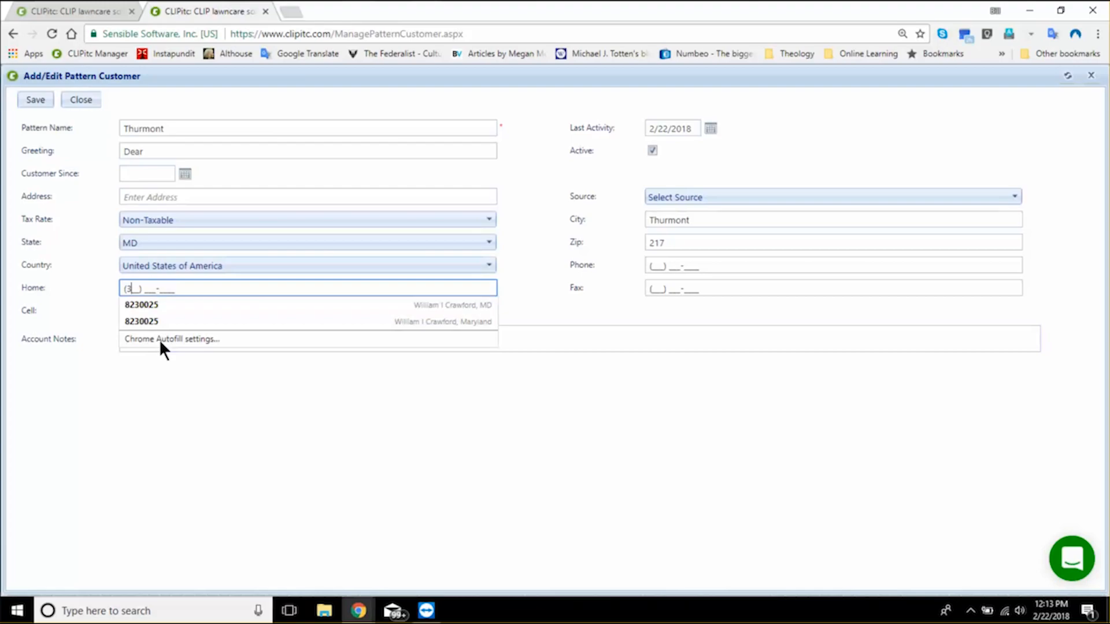
pyautogui.write('01')
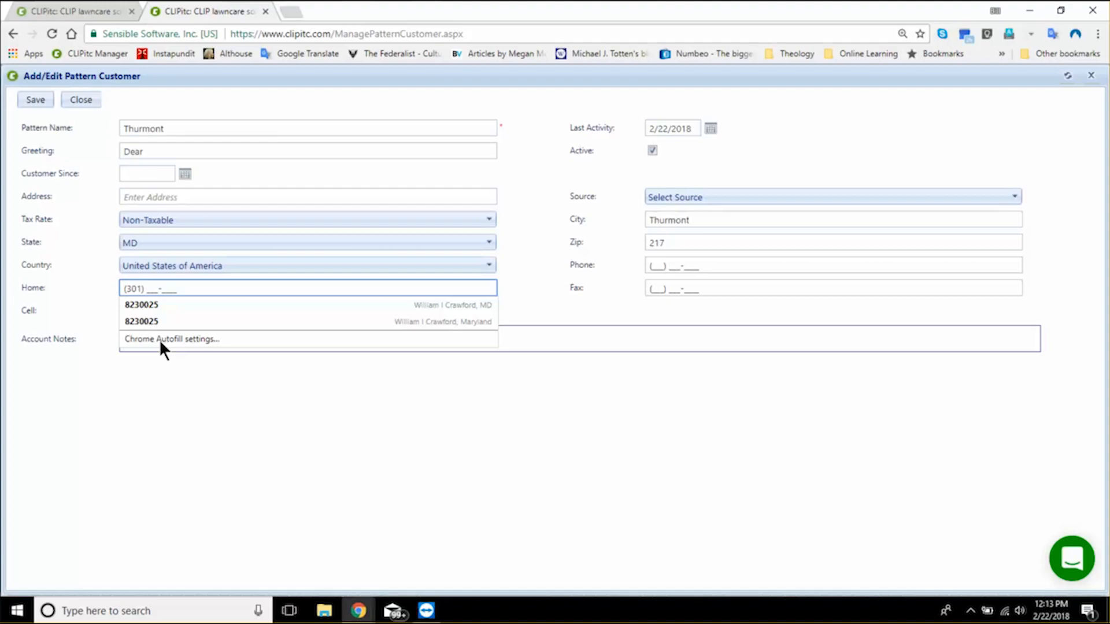
pyautogui.press('Escape')
pyautogui.press('Tab')
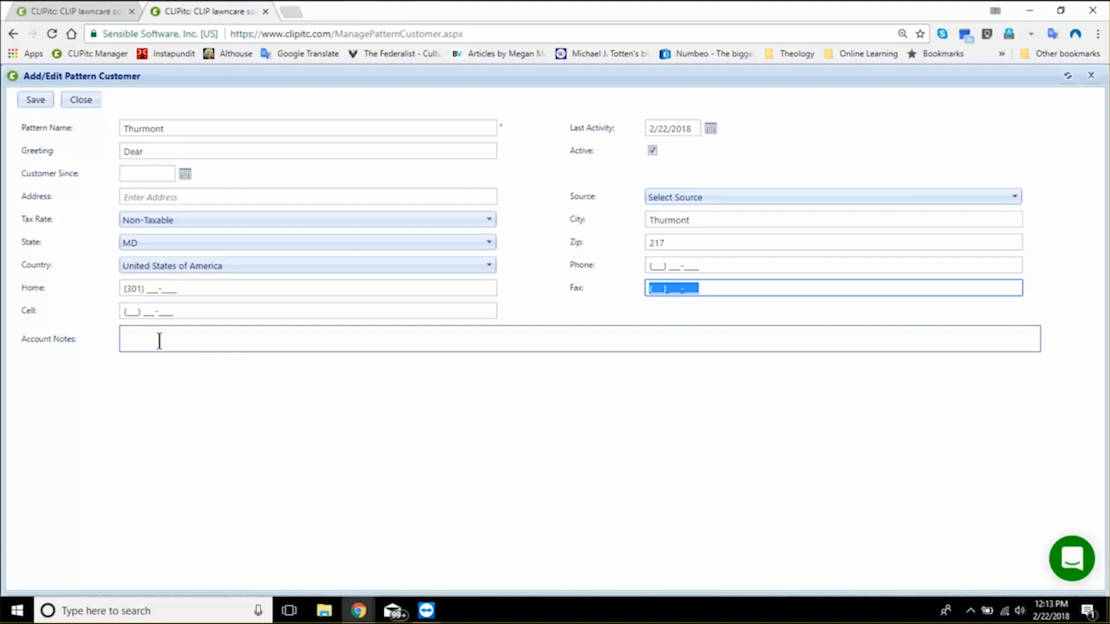
# - Fill in the area code 301 for both the fax and cell numbers
pyautogui.write('3')
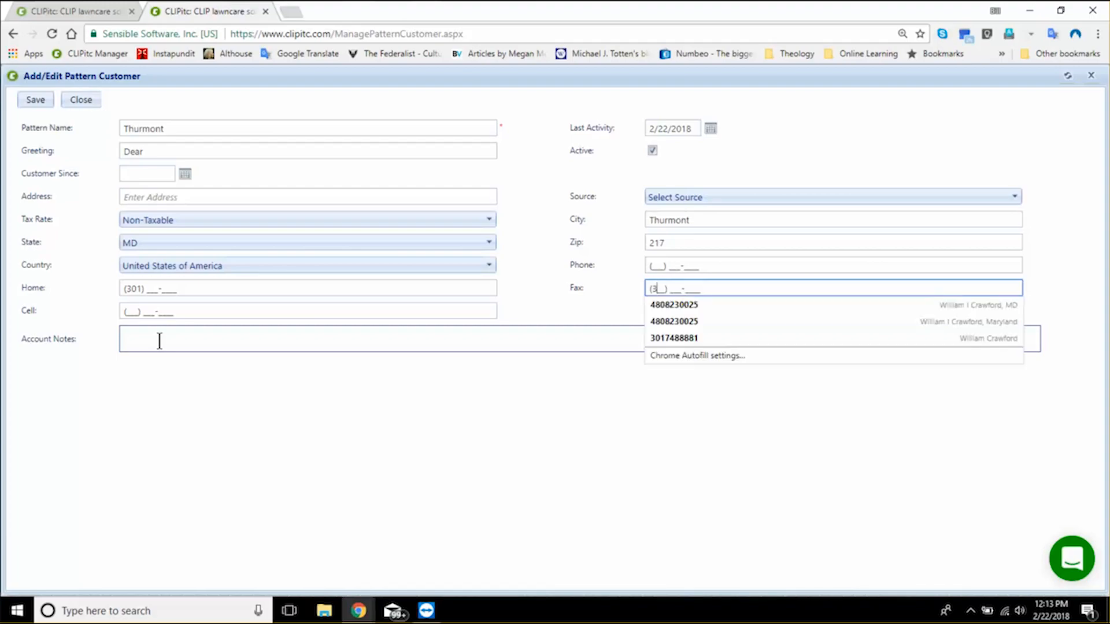
pyautogui.write('01')
pyautogui.press('Tab')
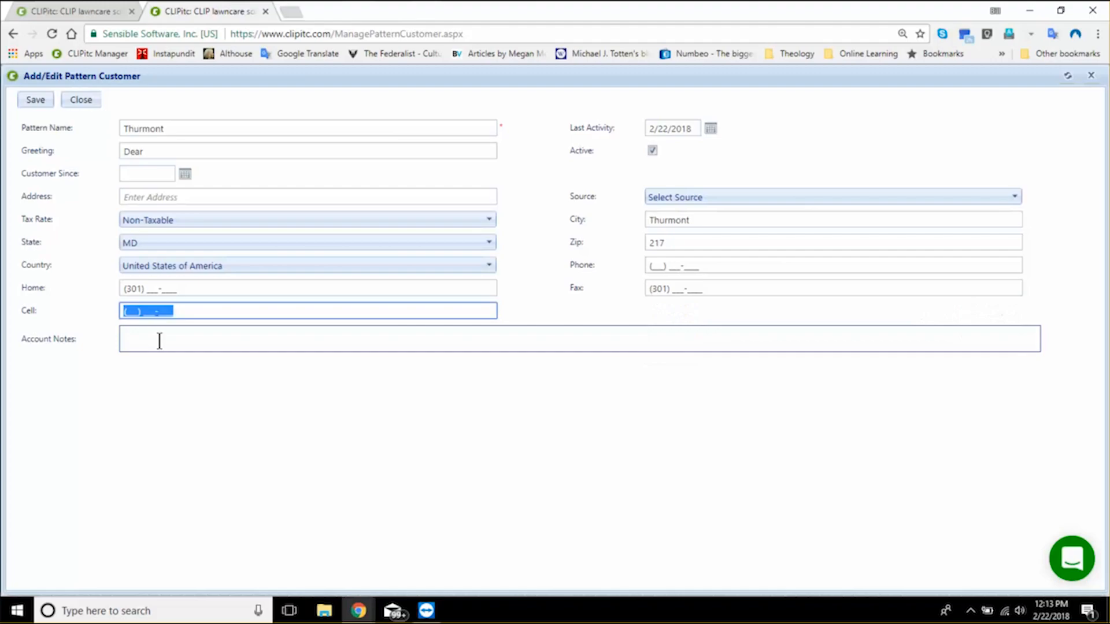
pyautogui.write('301) ___-____')
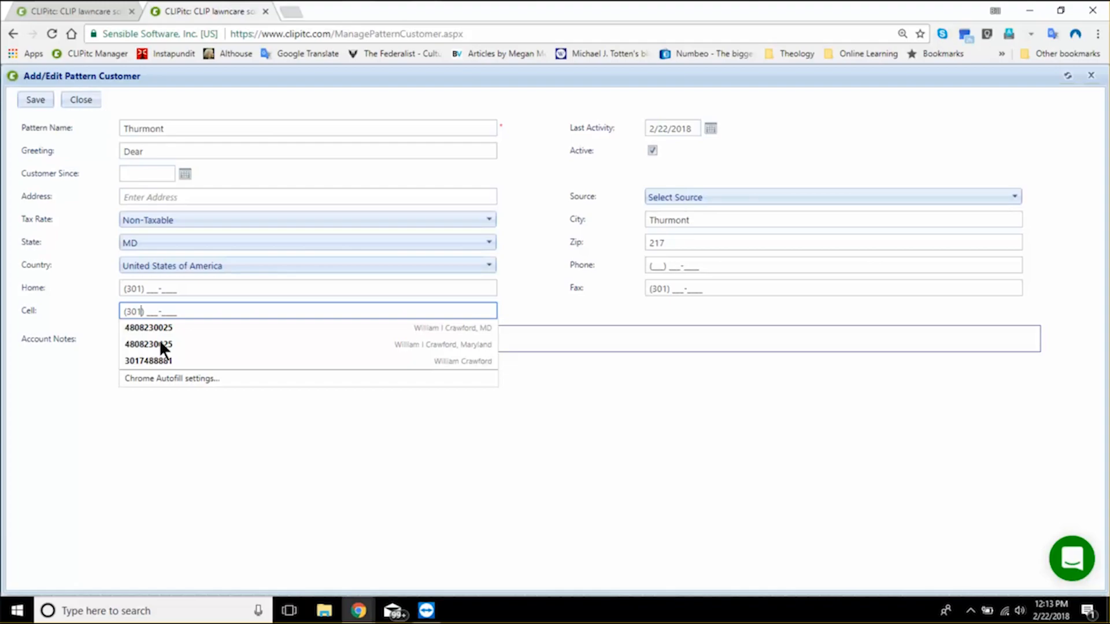
pyautogui.press('Tab')
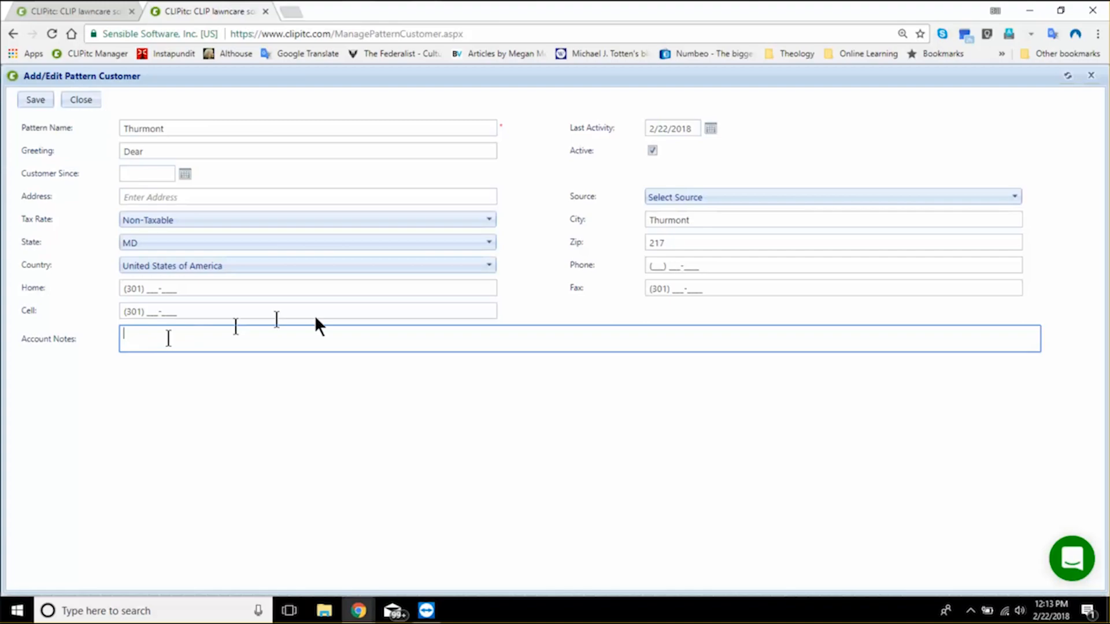
# - Enter the area code 301 for the main phone number, then save the Thurmont pattern customer and close its form
pyautogui.click(653, 266)
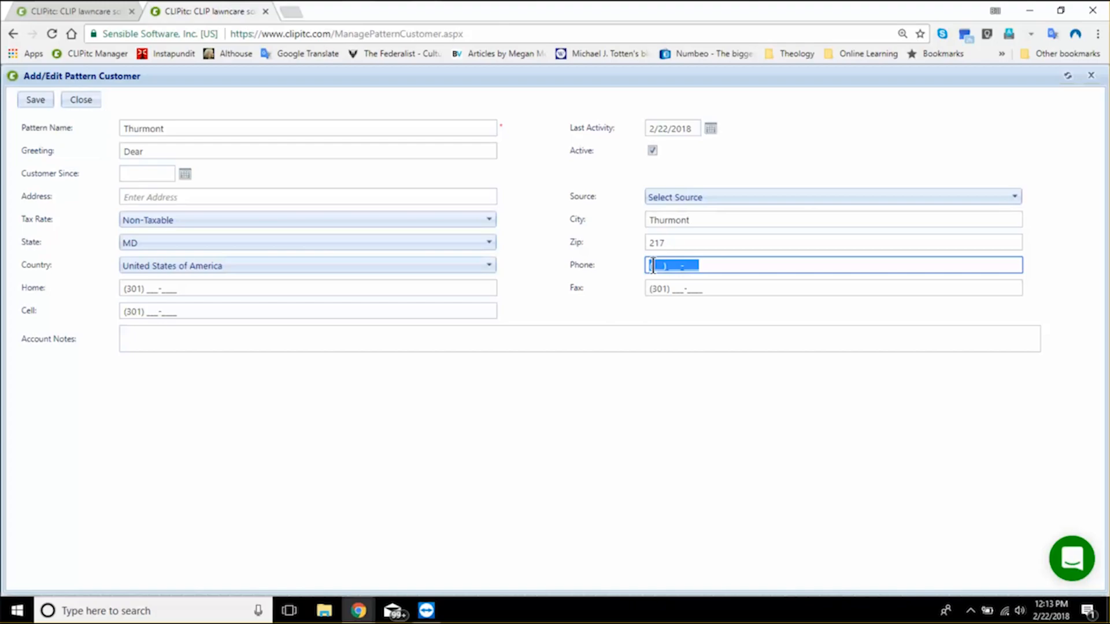
pyautogui.click(652, 266)
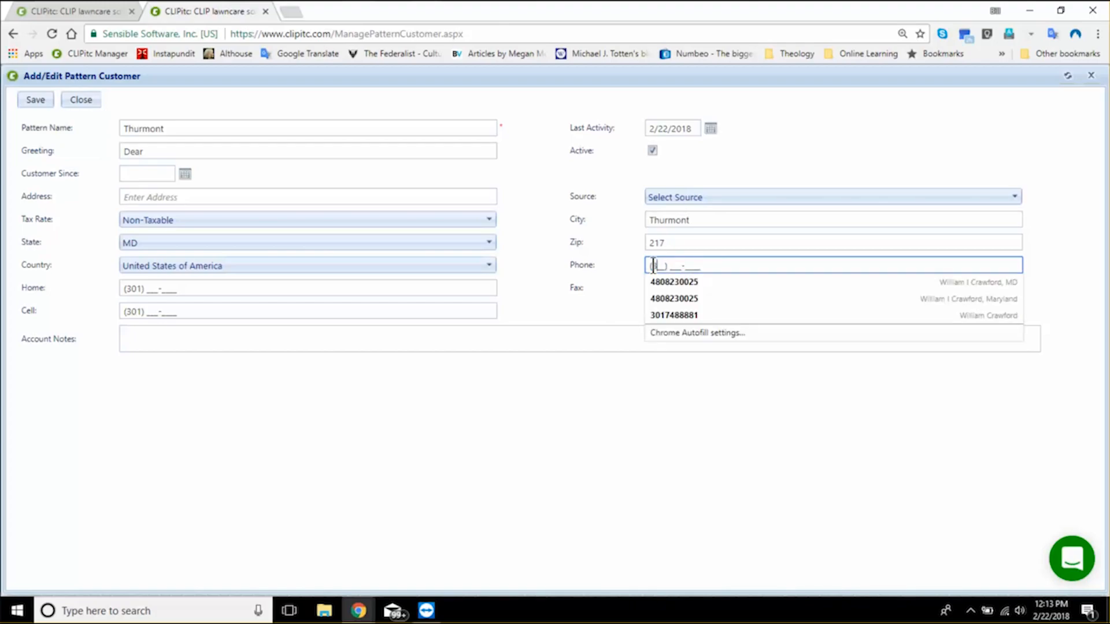
pyautogui.write('301')
pyautogui.press('Escape')
pyautogui.click(440, 409)
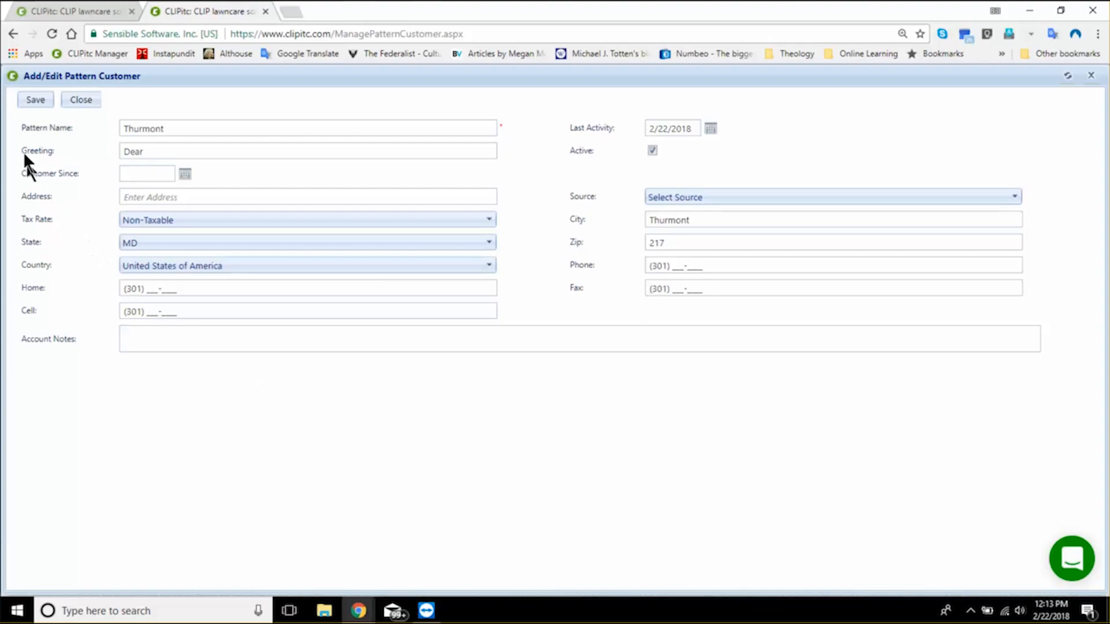
pyautogui.click(32, 103)
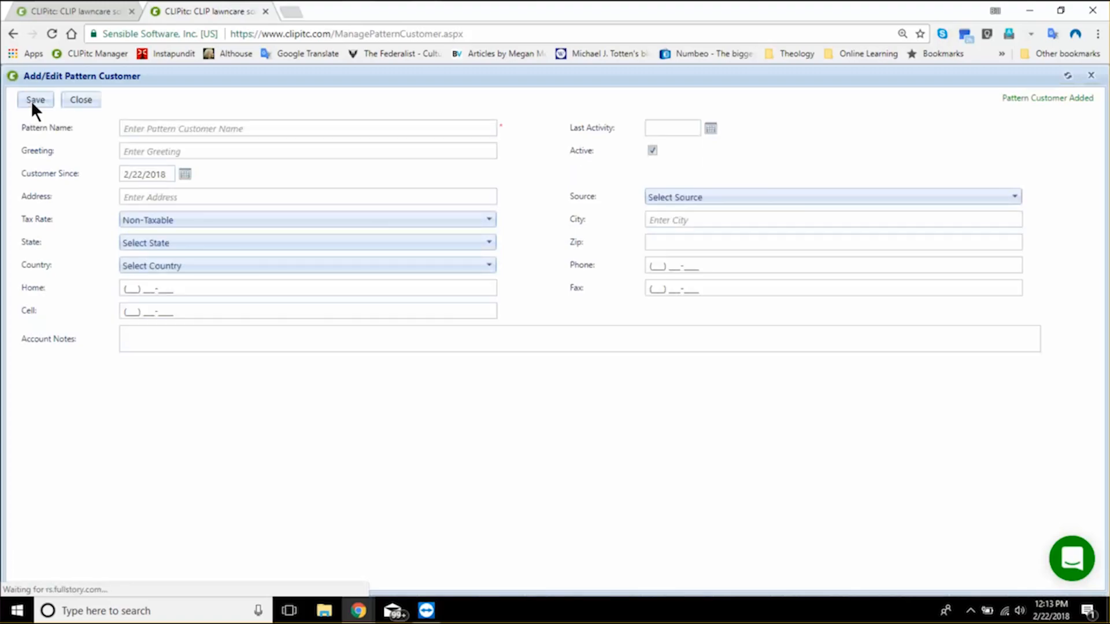
pyautogui.click(80, 102)
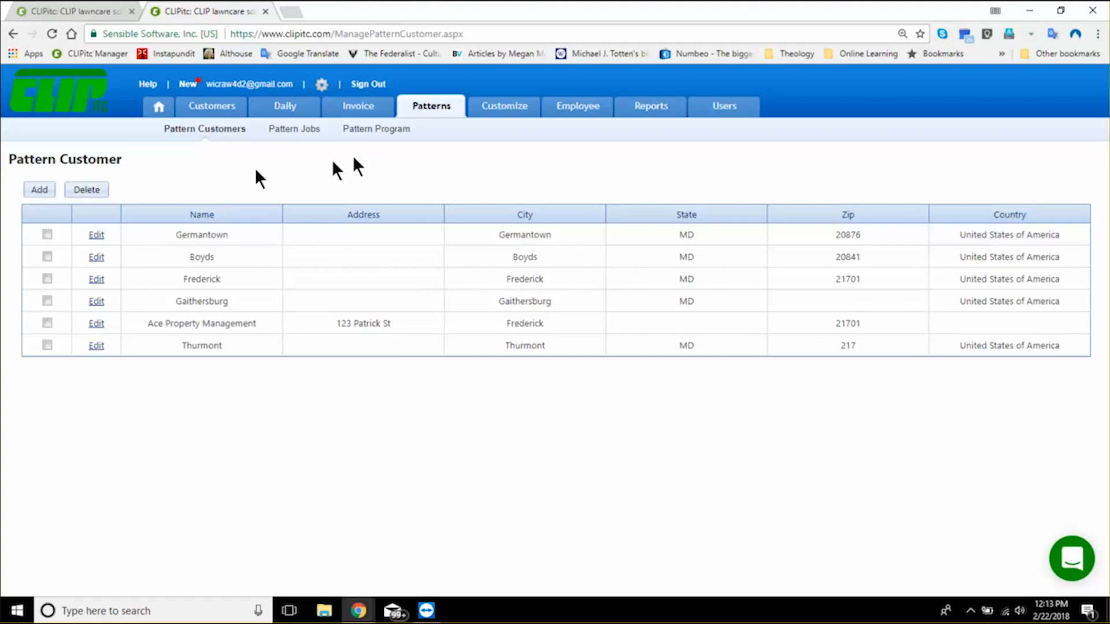
# - Return to the customer records in the other browser tab and start a new customer based on the Frederick pattern customer
pyautogui.click(77, 9)
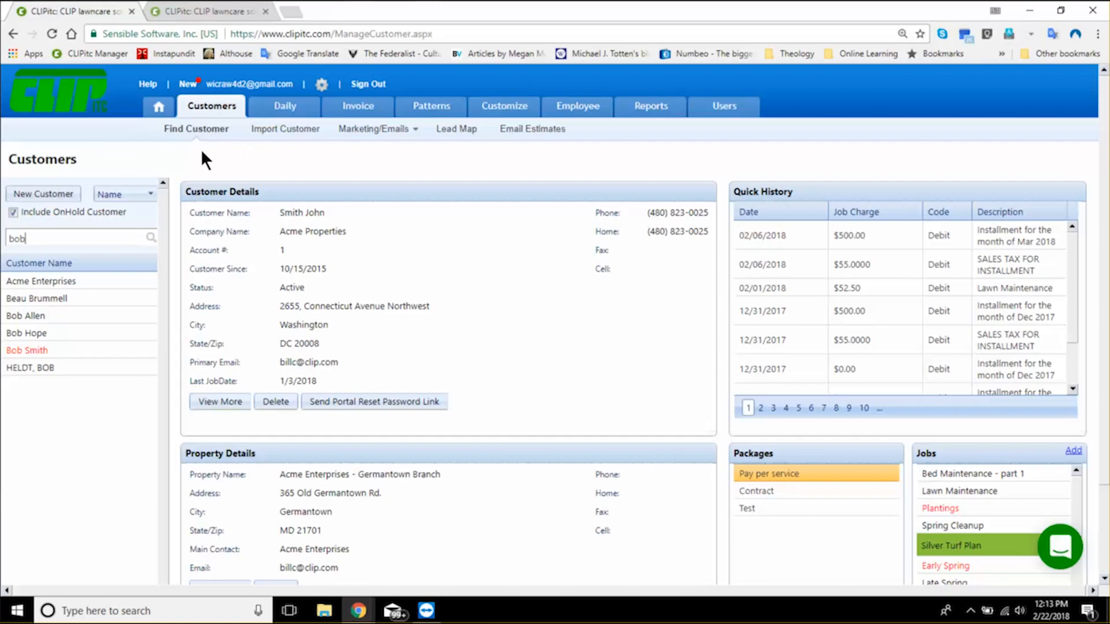
pyautogui.click(53, 195)
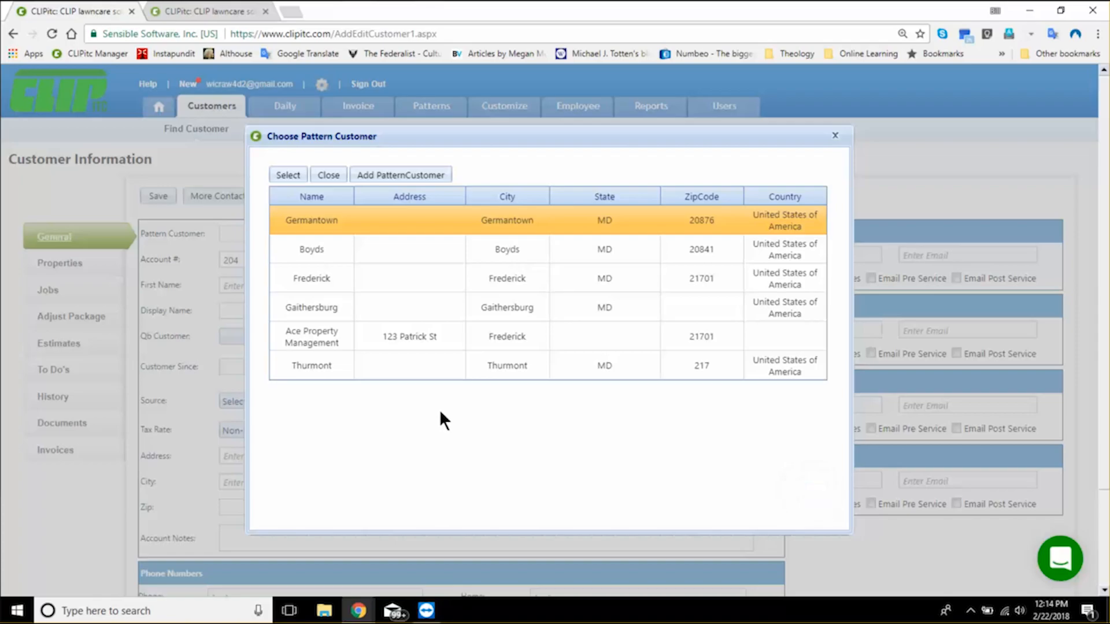
pyautogui.click(380, 213)
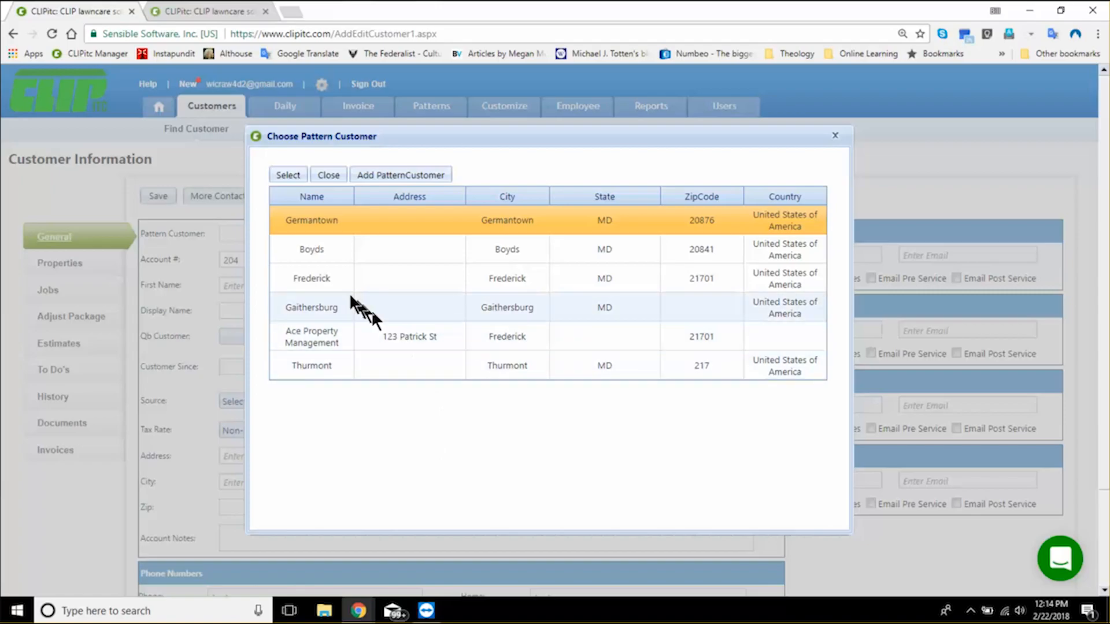
pyautogui.click(307, 284)
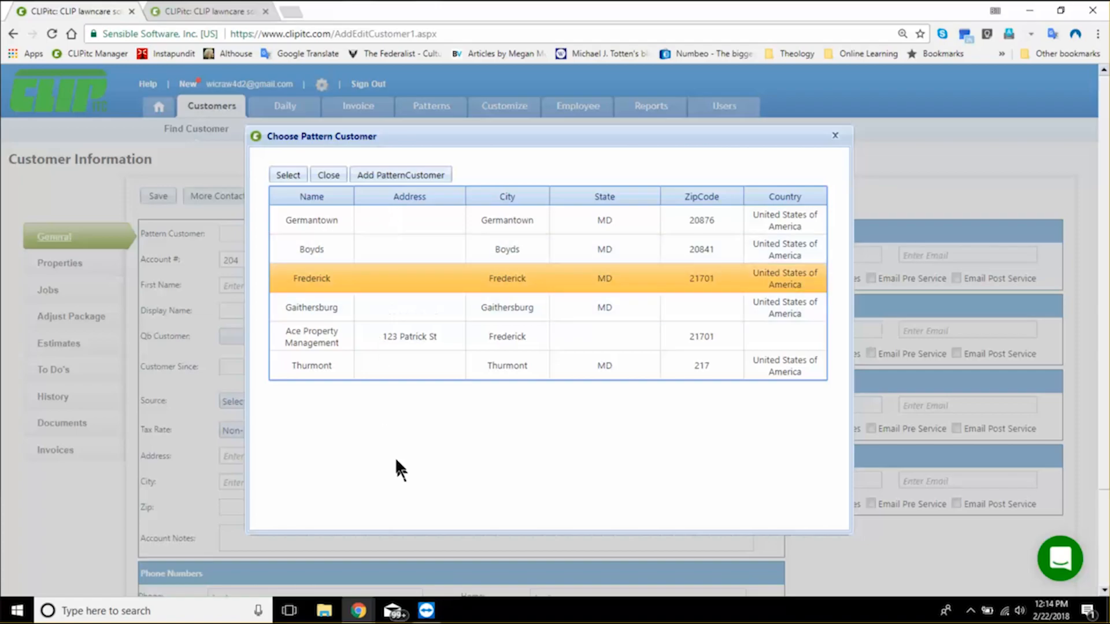
pyautogui.click(287, 175)
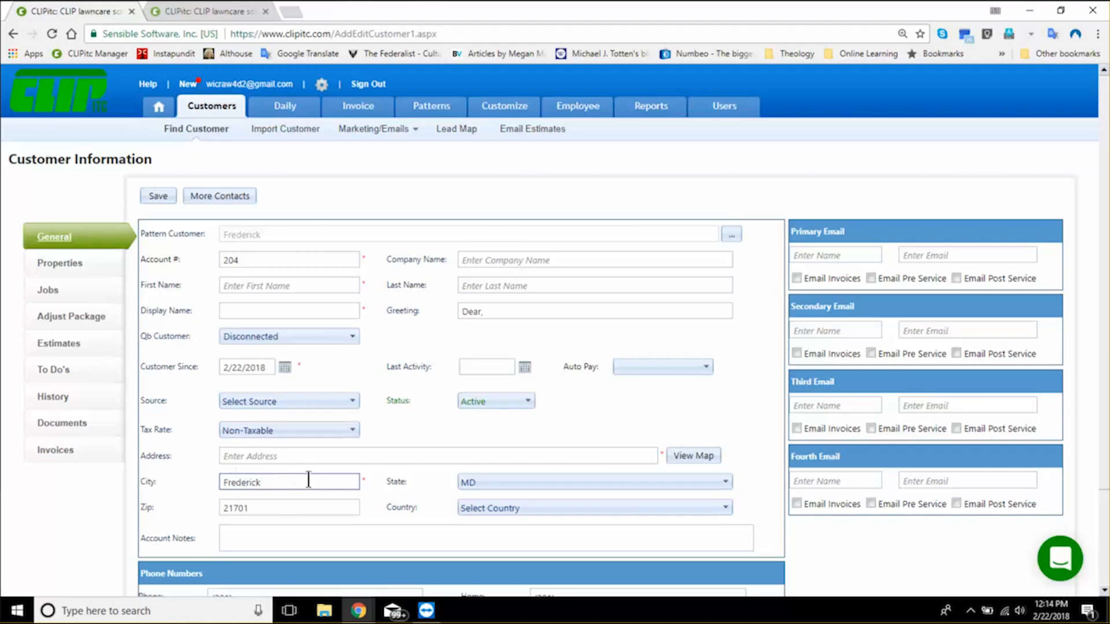
pyautogui.click(307, 481)
pyautogui.moveTo(291, 480); pyautogui.dragTo(206, 471)
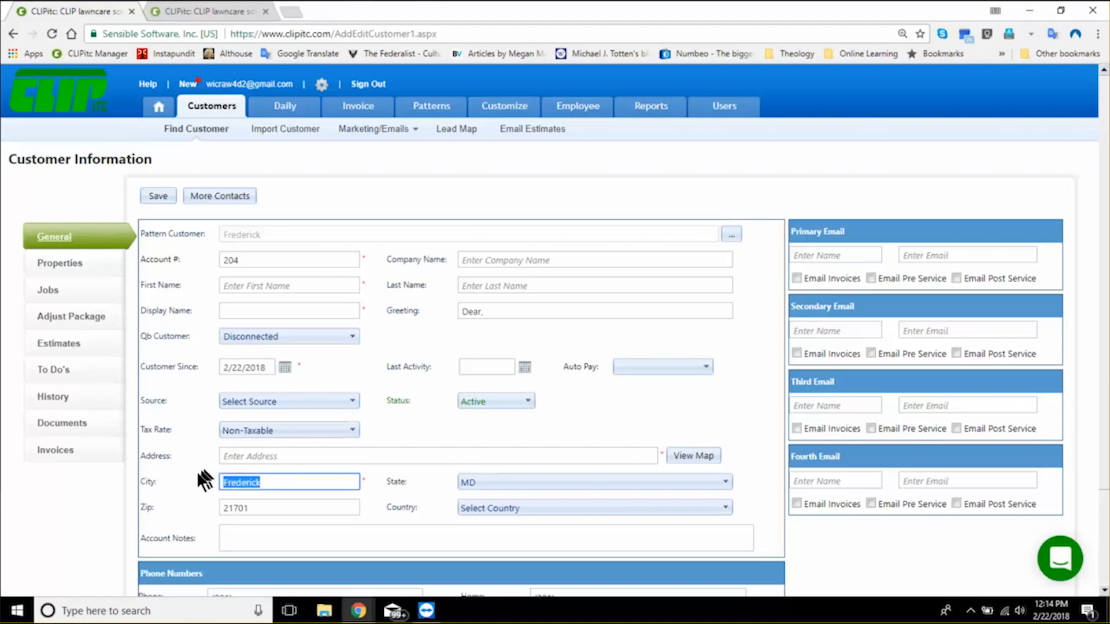
# - Enter the customer's first name in the new customer record
pyautogui.click(272, 282)
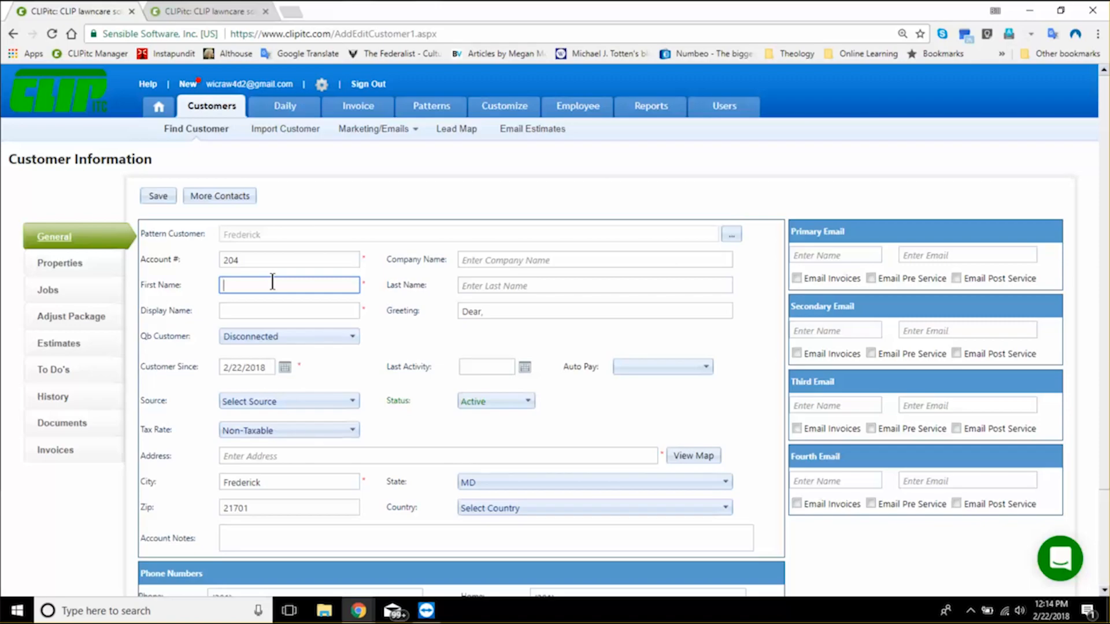
pyautogui.press('Tab')
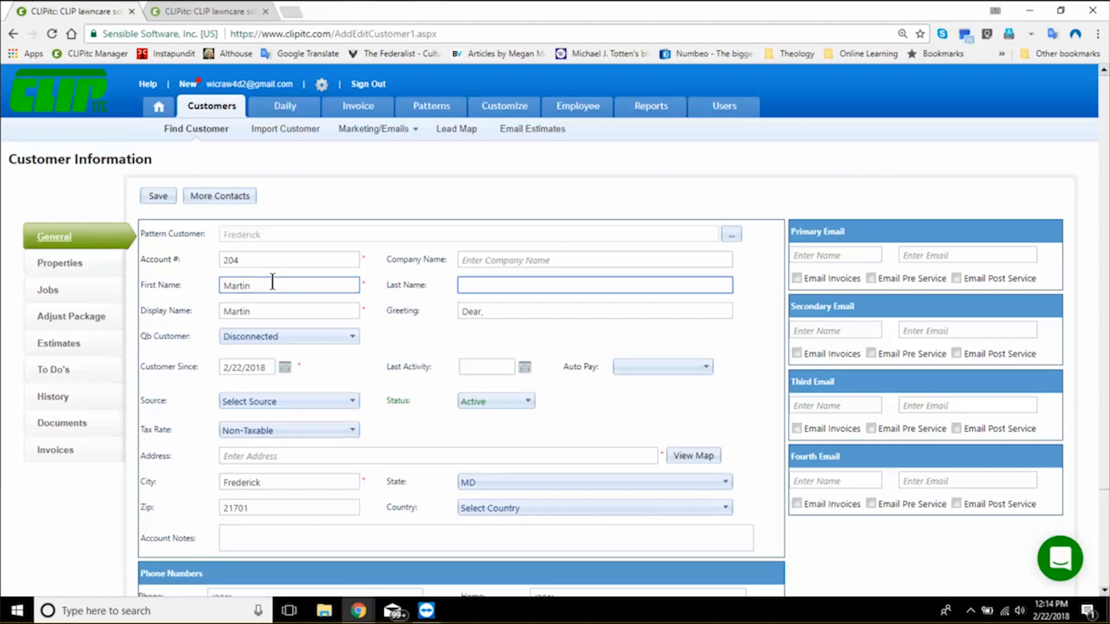
# - Enter the customer's last name and pick 2/22/2018 as the Customer Since date
pyautogui.press('Tab')
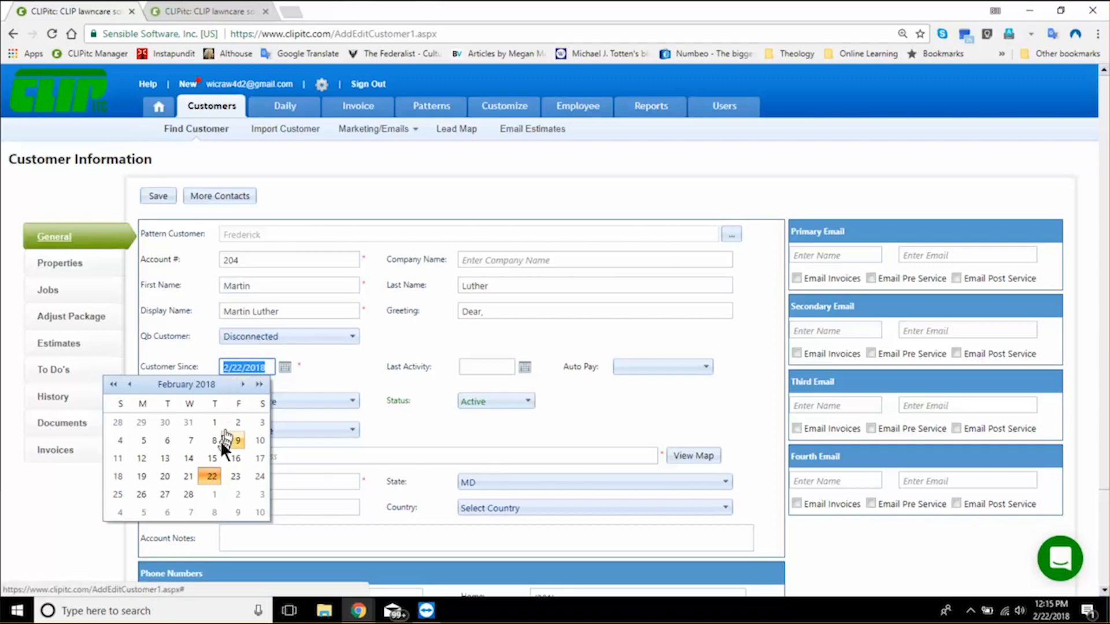
pyautogui.click(213, 475)
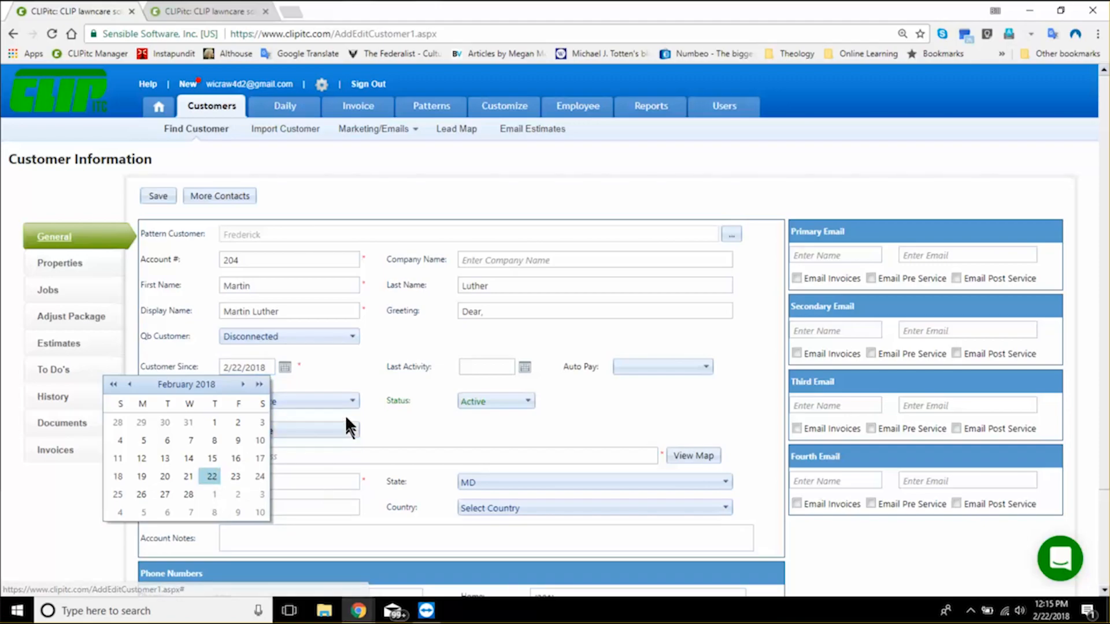
pyautogui.click(336, 363)
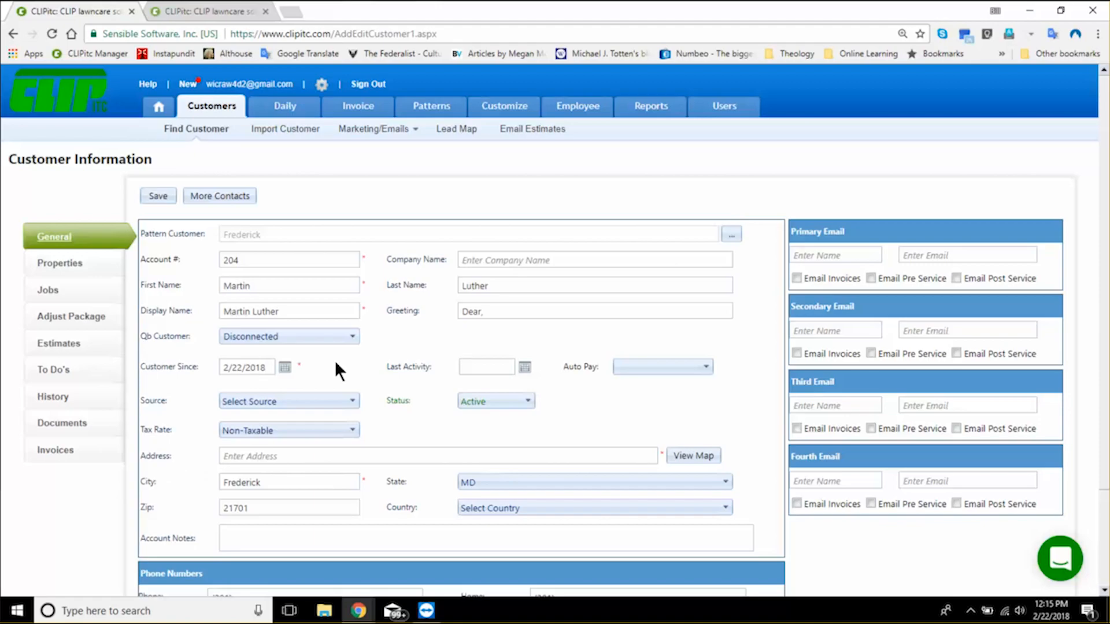
pyautogui.click(317, 458)
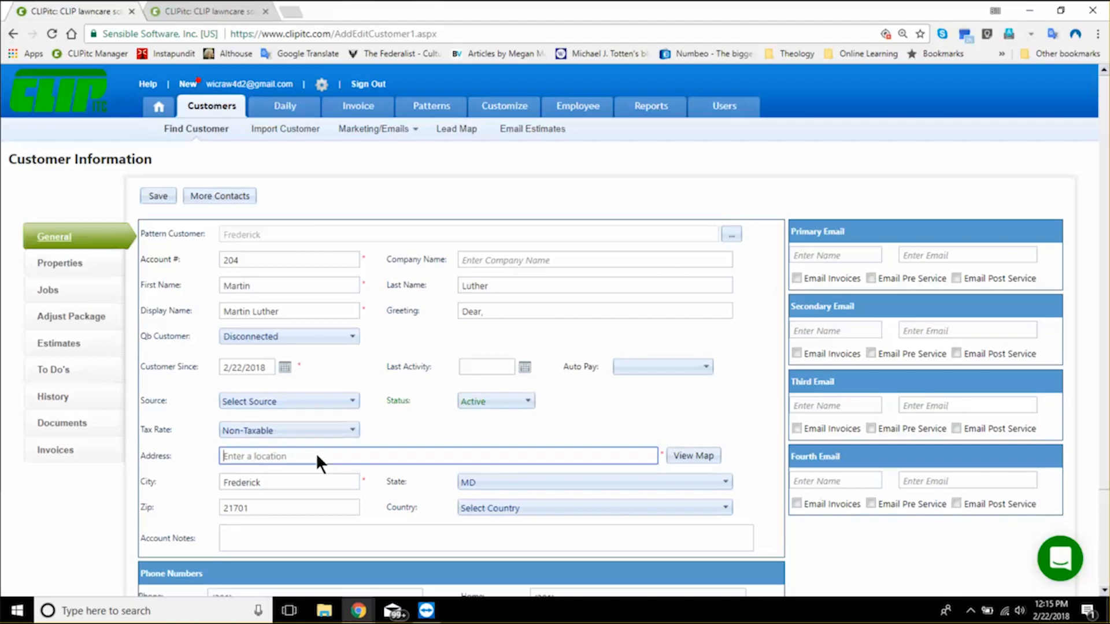
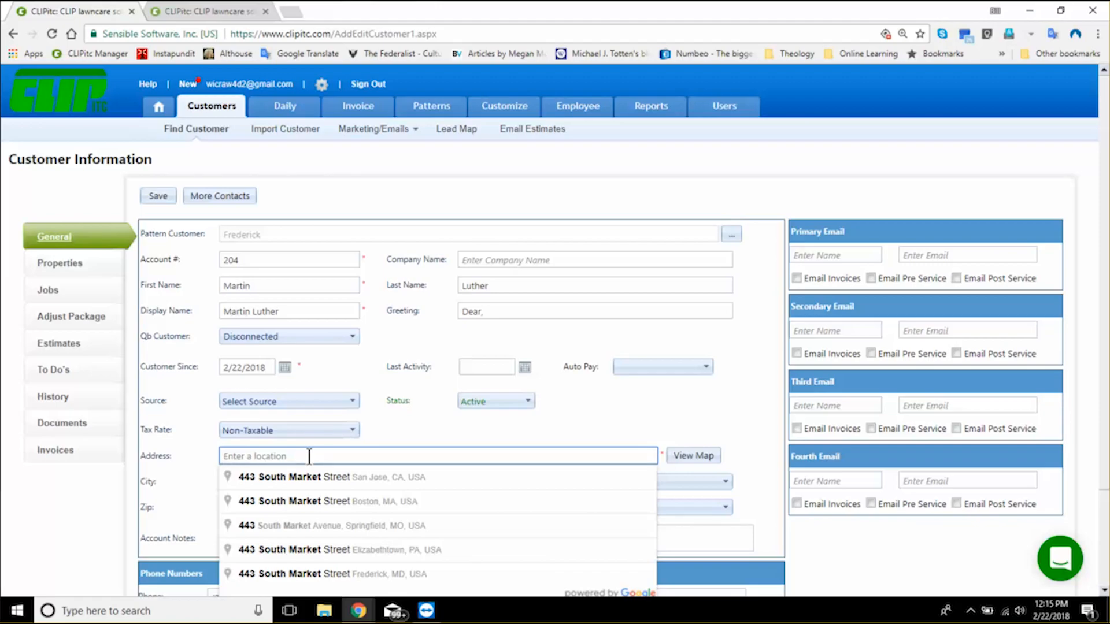
pyautogui.write('443')
pyautogui.press('BackSpace')
pyautogui.press('BackSpace')
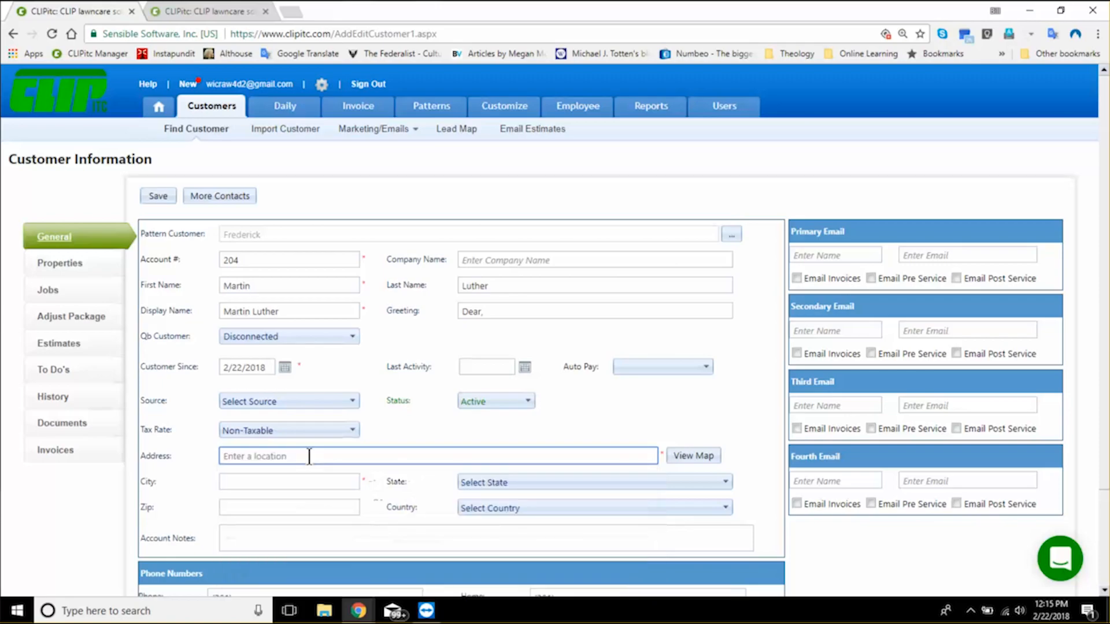
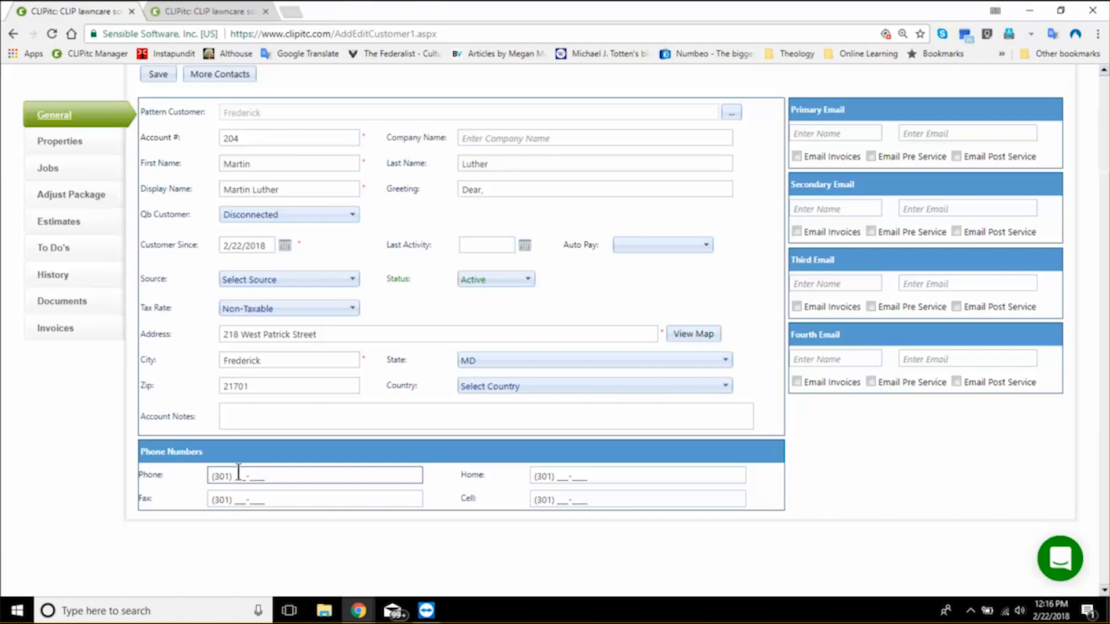
# - Complete the customer's main phone number following the 301 area code
pyautogui.click(245, 504)
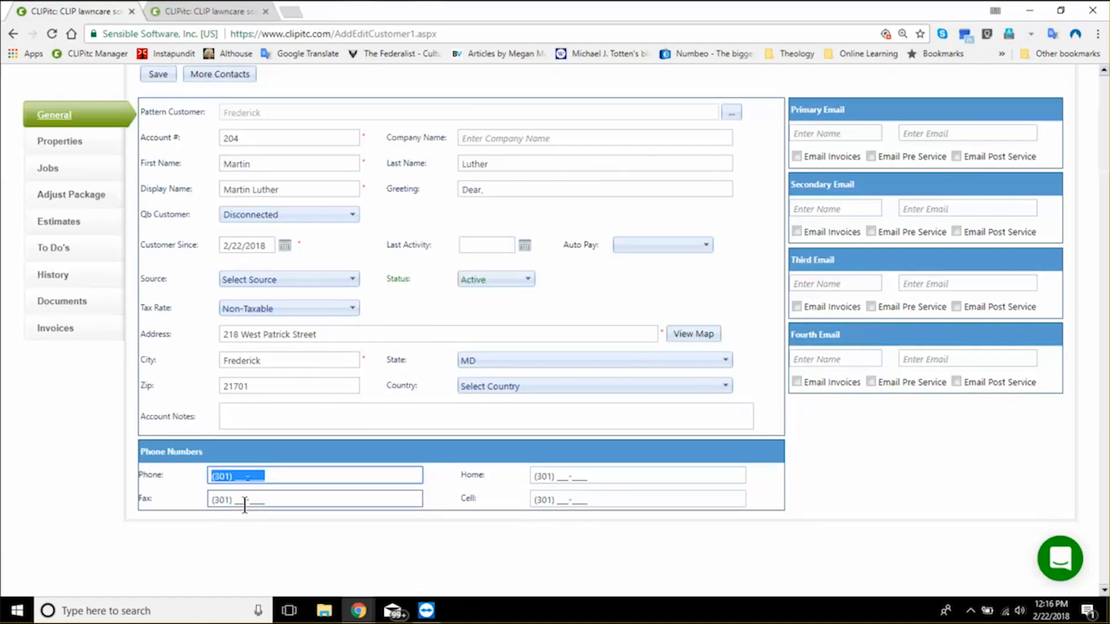
pyautogui.press('Right')
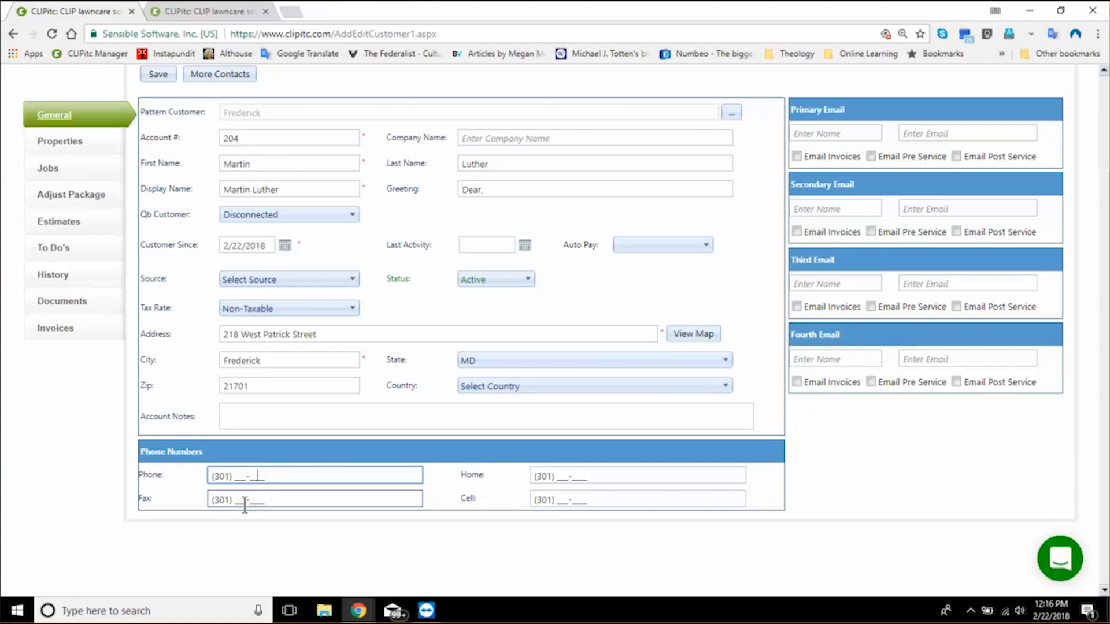
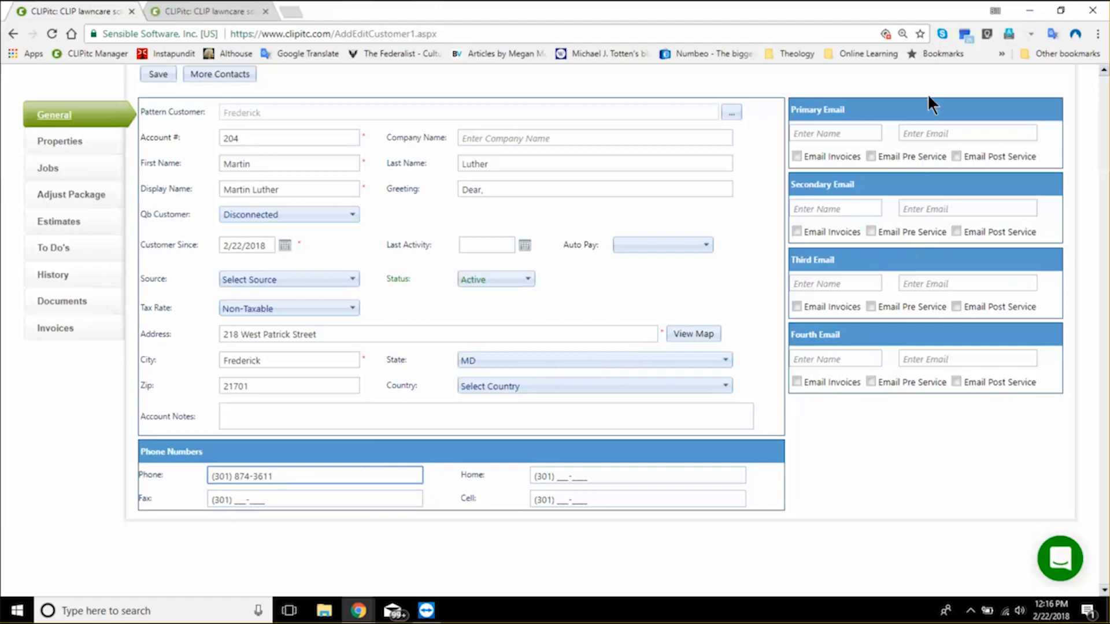
# - Enter the customer's primary email address and save the new customer record
pyautogui.click(928, 132)
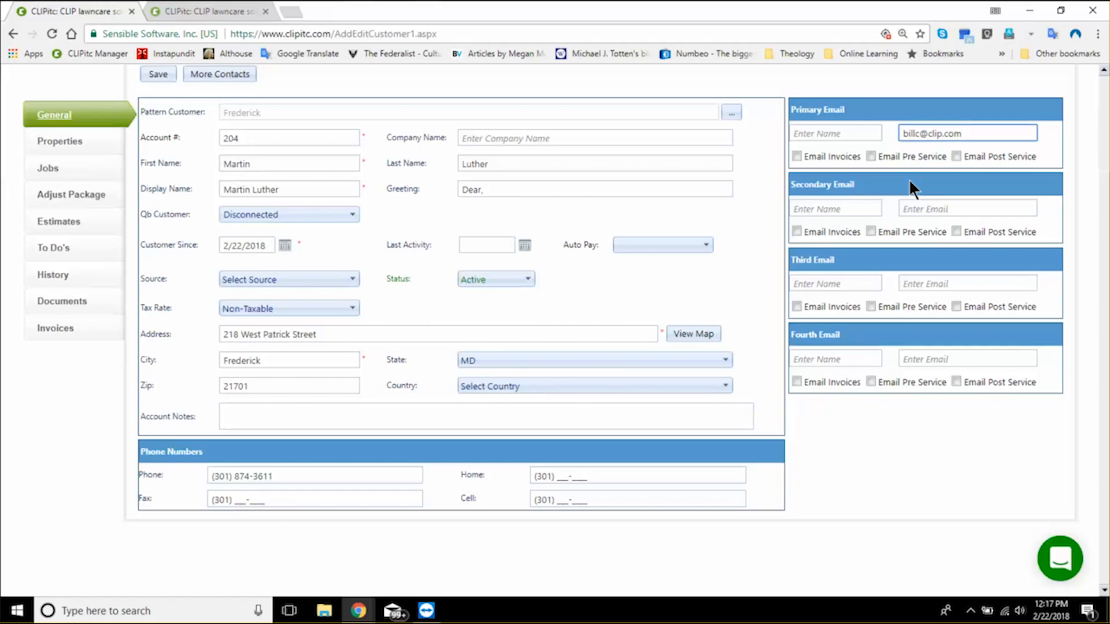
pyautogui.scroll(2, 155, 191)
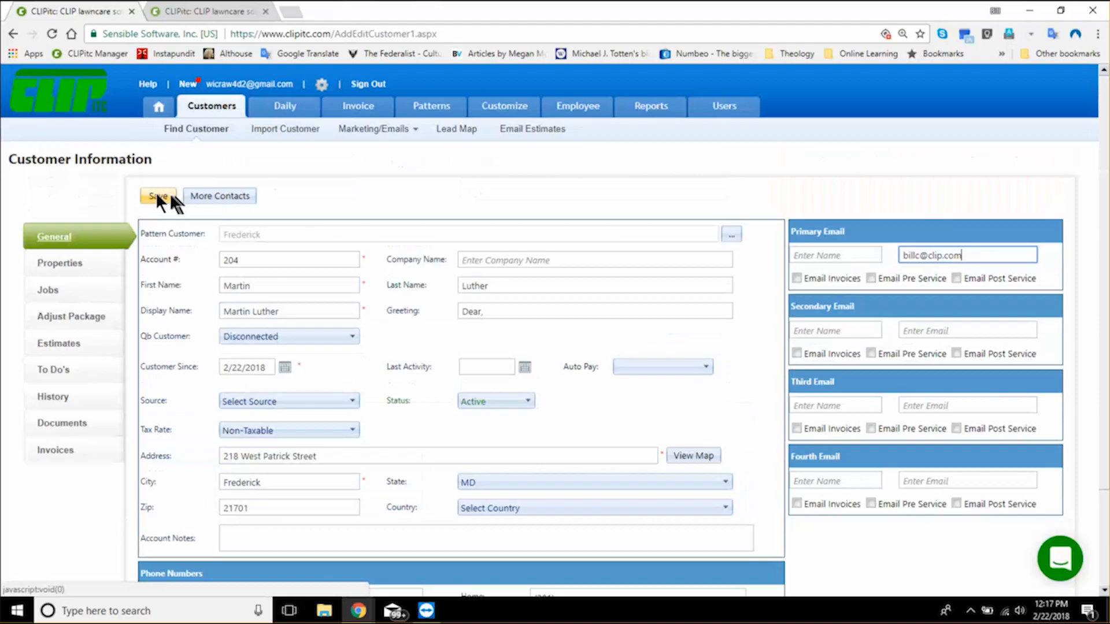
pyautogui.click(157, 197)
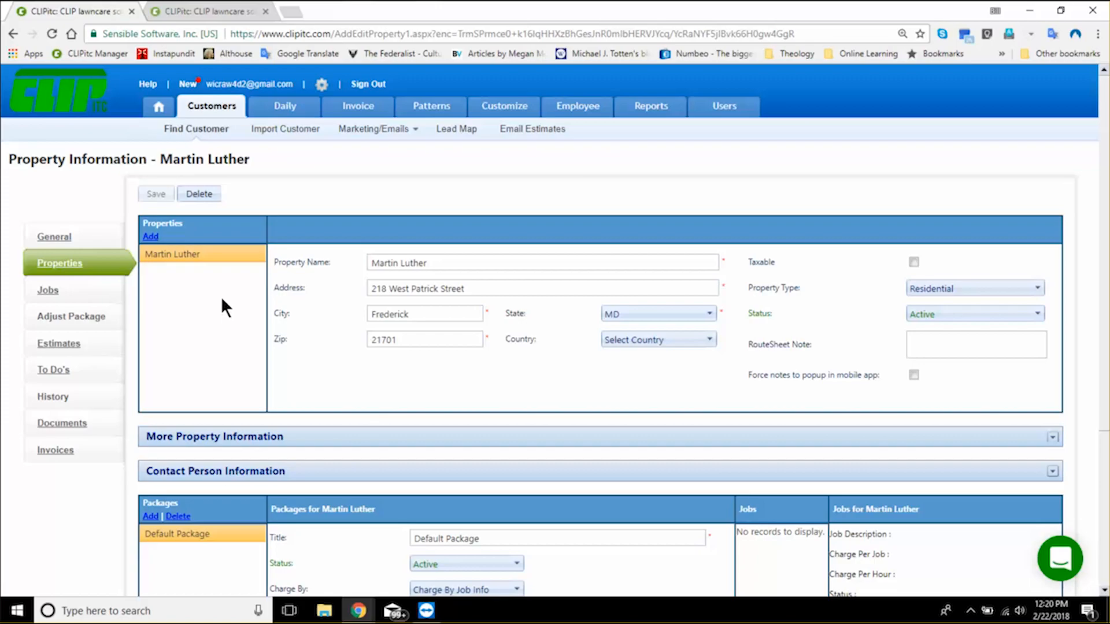
# - Add a second property for the customer, appending Barbershop to its name and changing its street address to another one in Frederick, MD
pyautogui.click(154, 239)
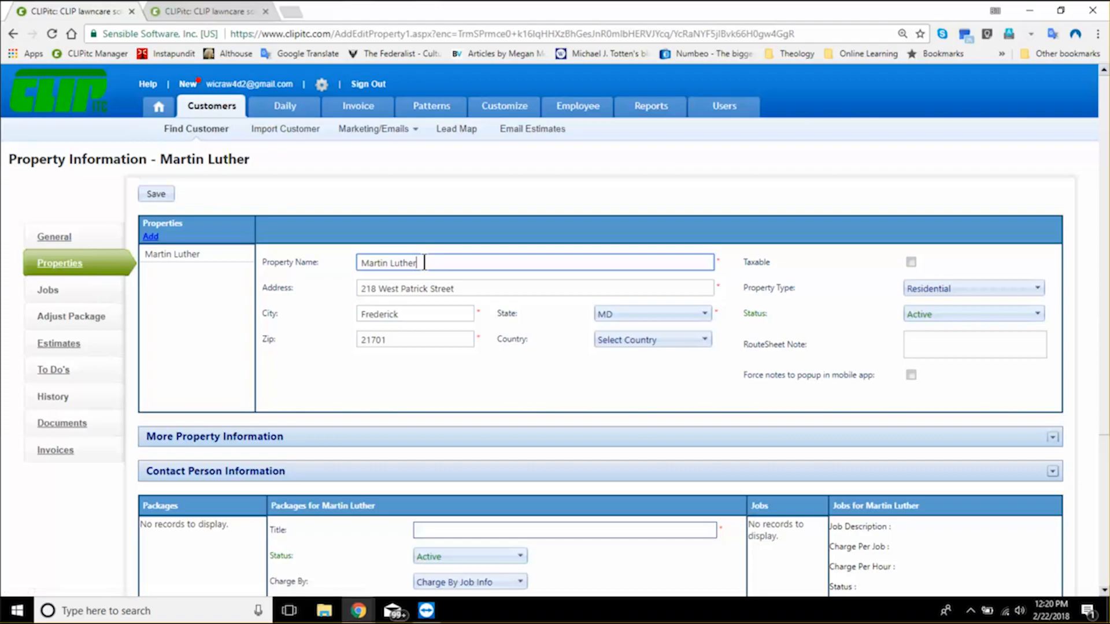
pyautogui.write('Barbershop')
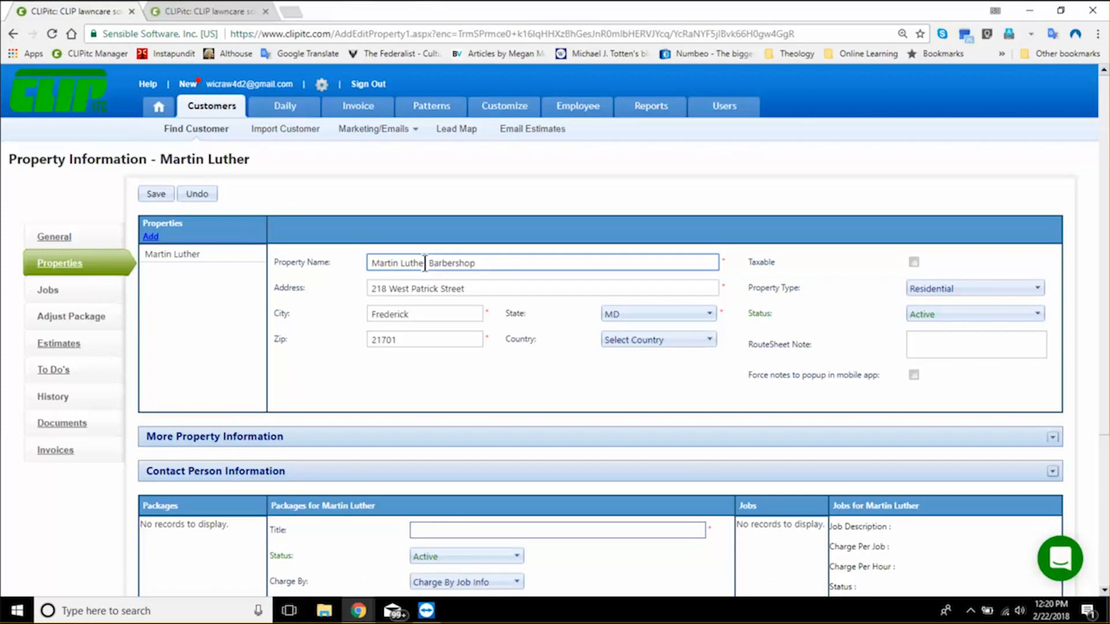
pyautogui.click(495, 287)
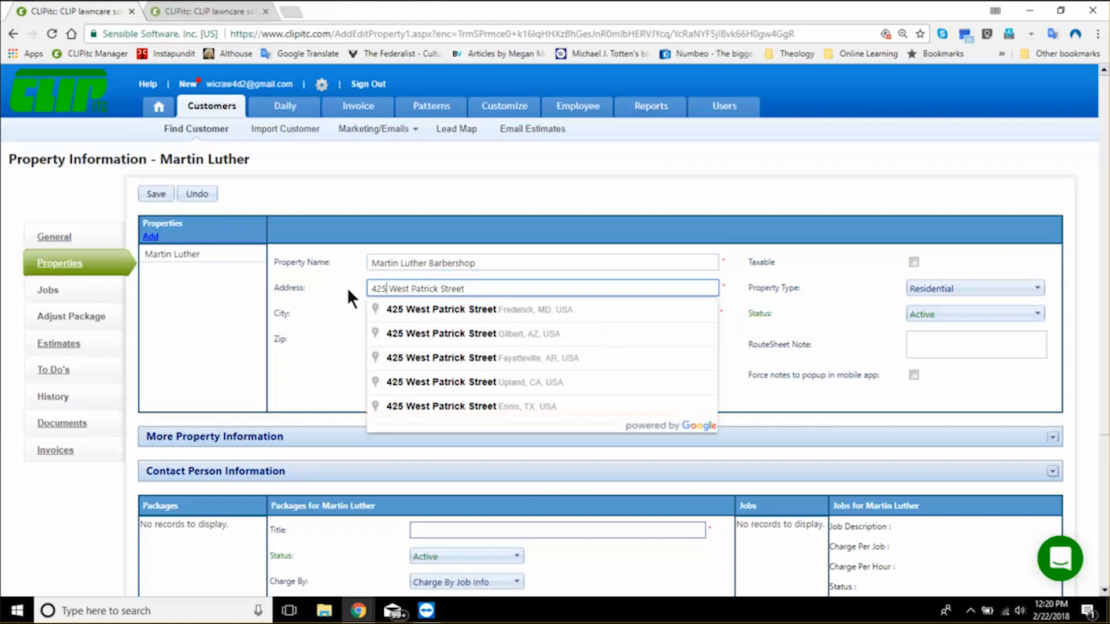
pyautogui.click(411, 314)
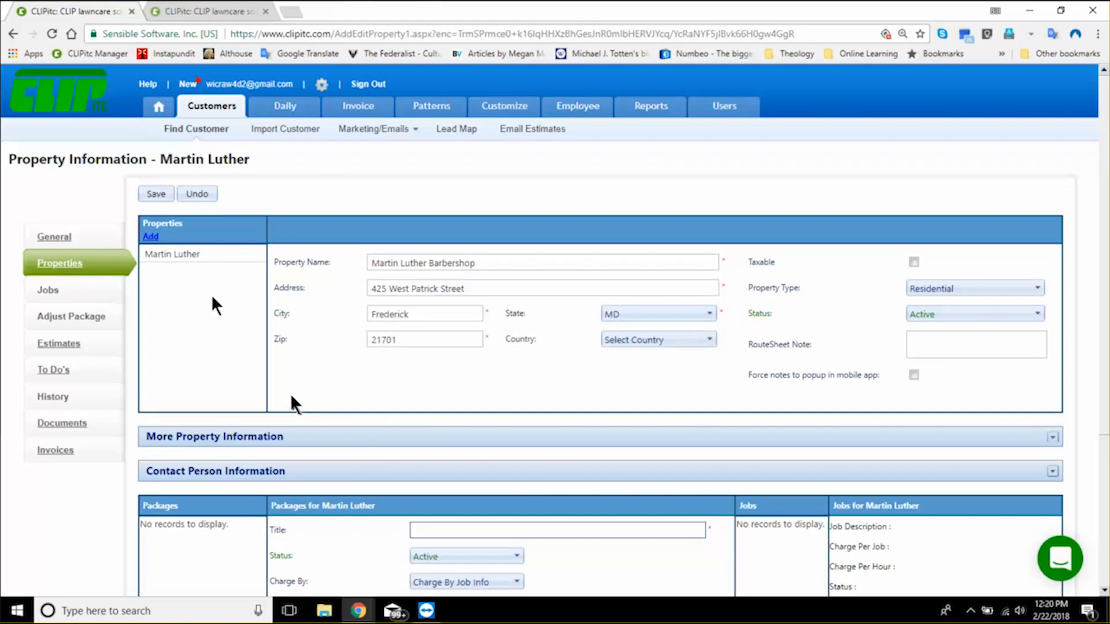
# - Give the new property's package the title Contract and save the property
pyautogui.click(151, 191)
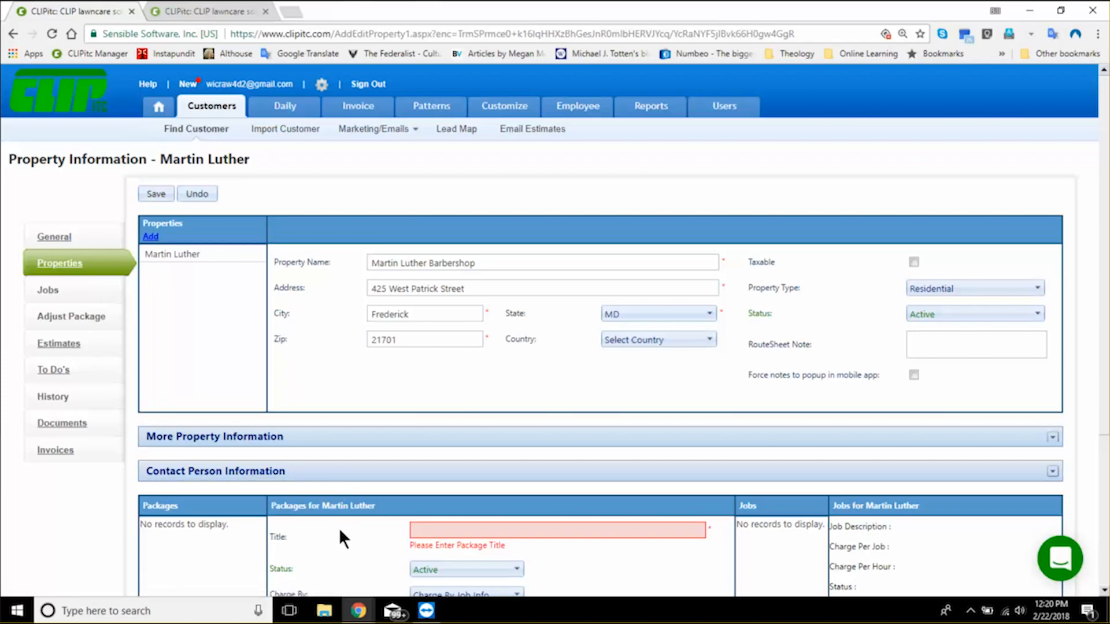
pyautogui.scroll(-1, 339, 526)
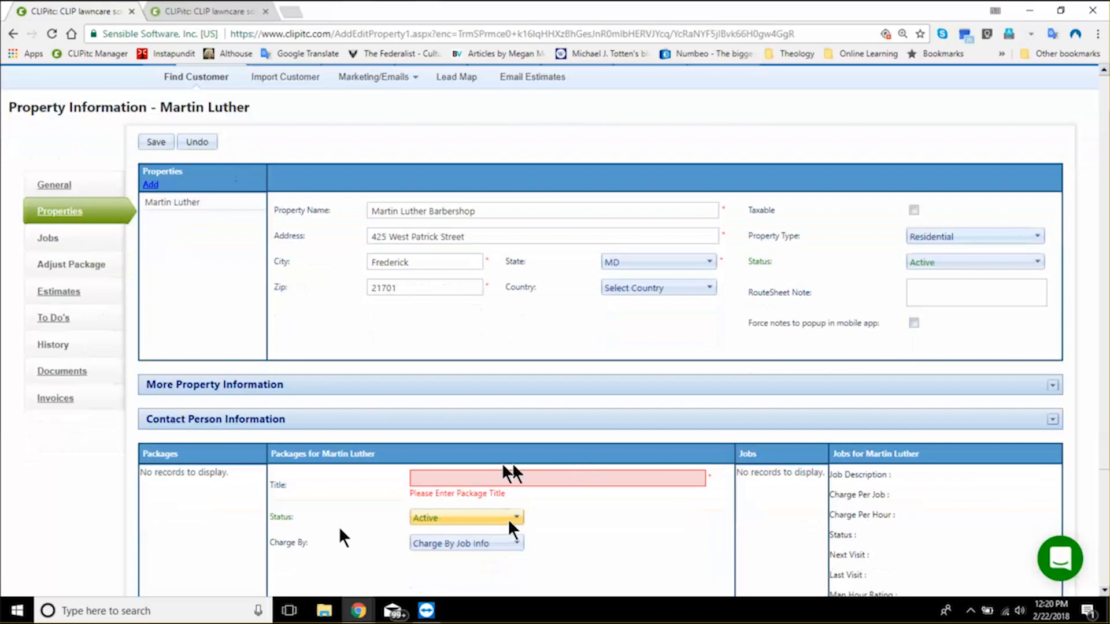
pyautogui.click(436, 478)
pyautogui.write('Contrac')
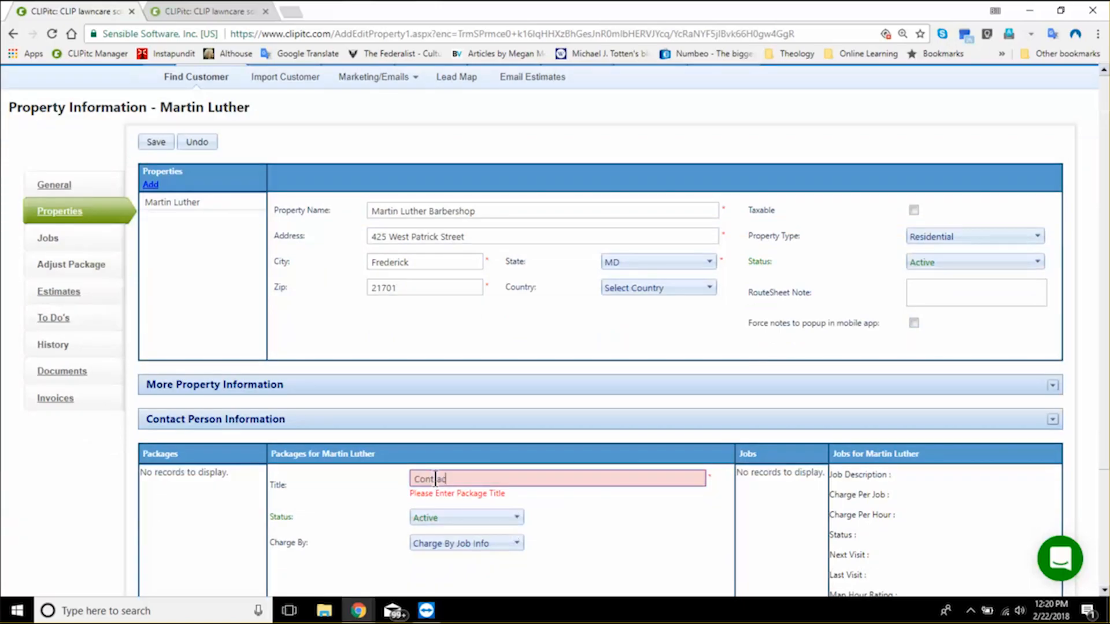
pyautogui.write('t')
pyautogui.press('Tab')
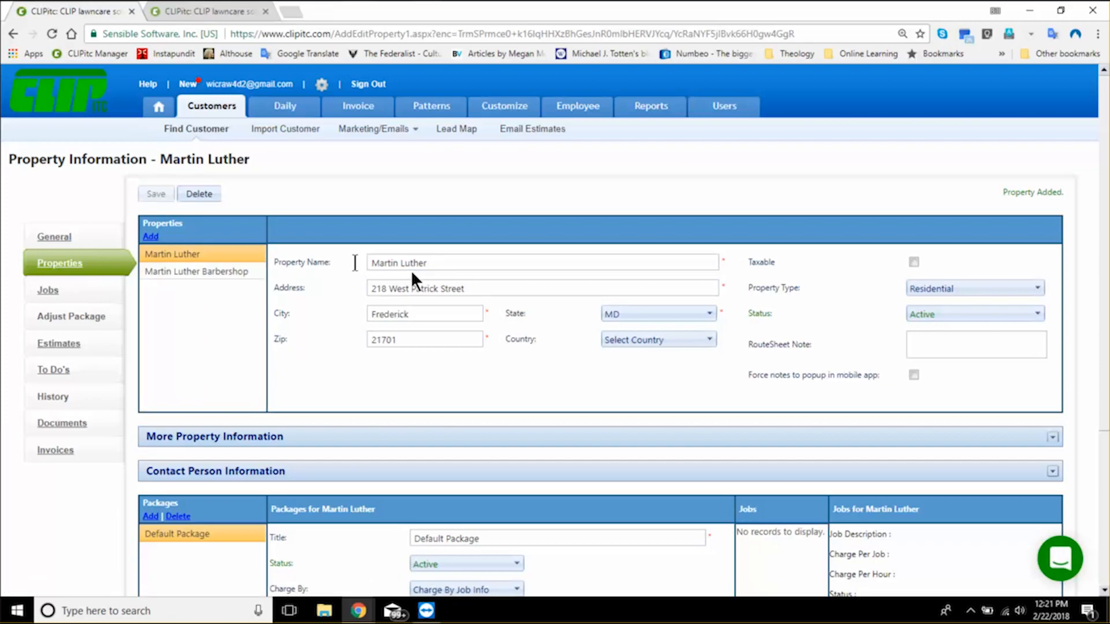
# - Change the Barbershop property's type to Commercial and save the property
pyautogui.click(261, 268)
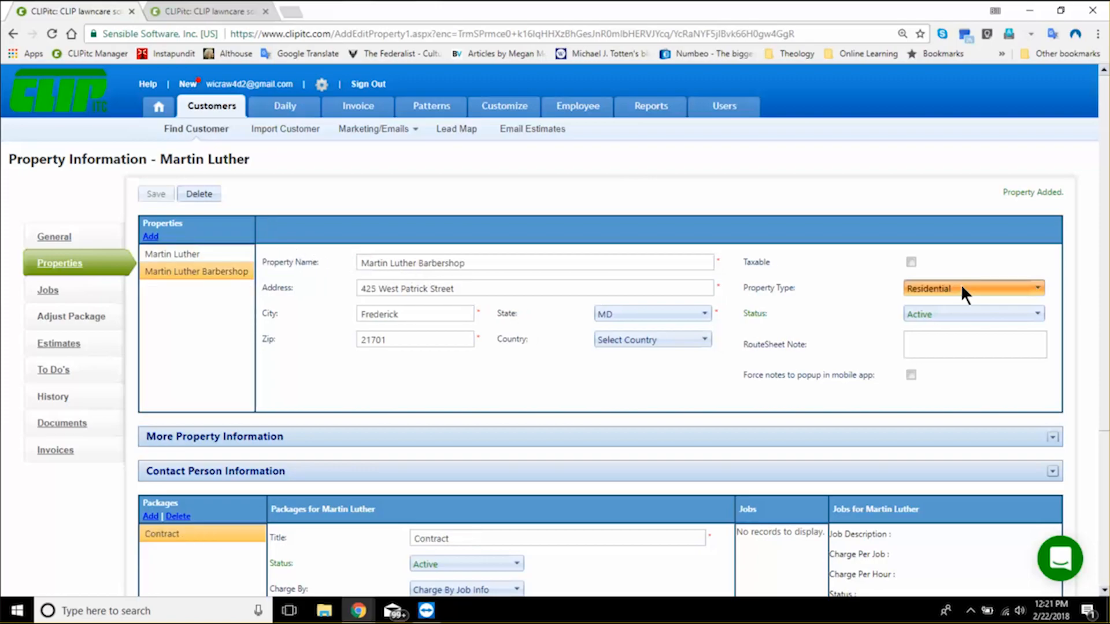
pyautogui.click(964, 289)
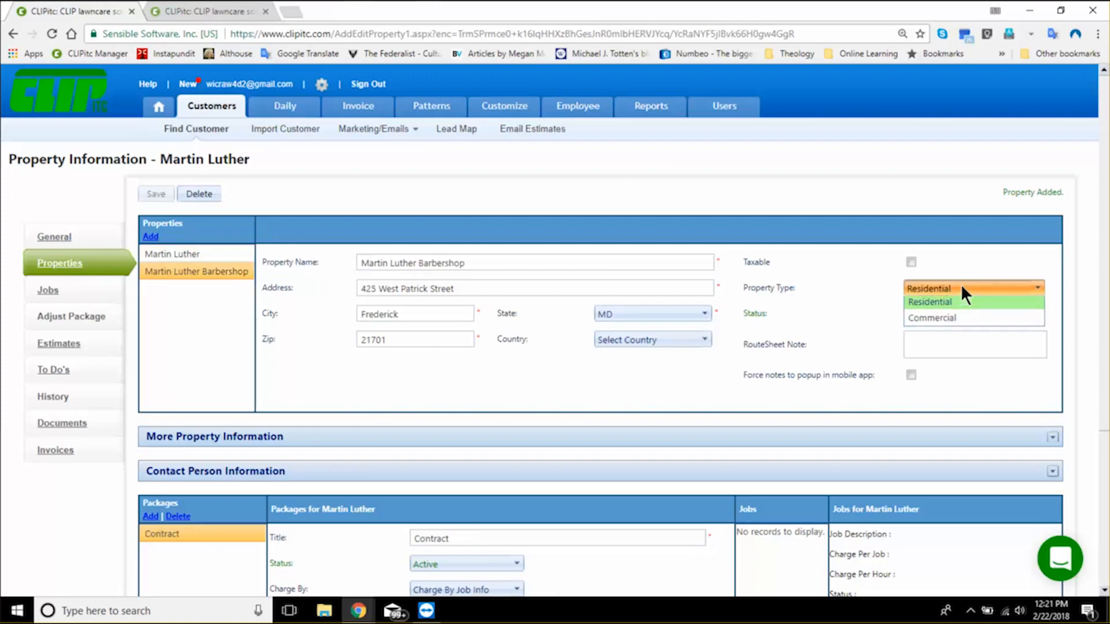
pyautogui.click(938, 321)
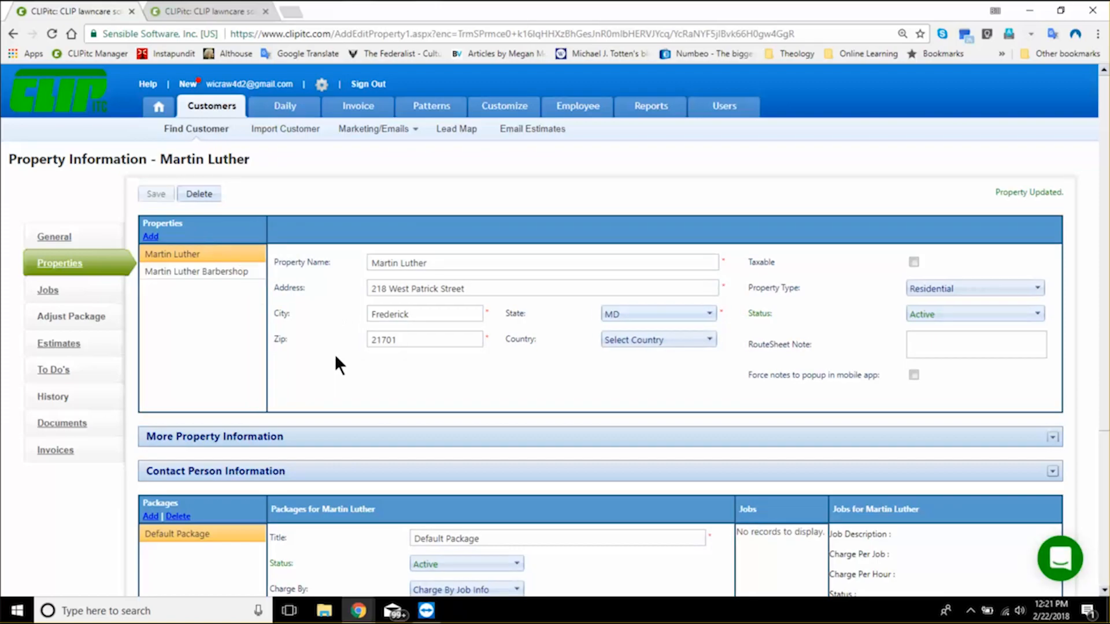
# - Retitle the default package of the customer's first property as Pay per service and save it
pyautogui.scroll(-1, 335, 356)
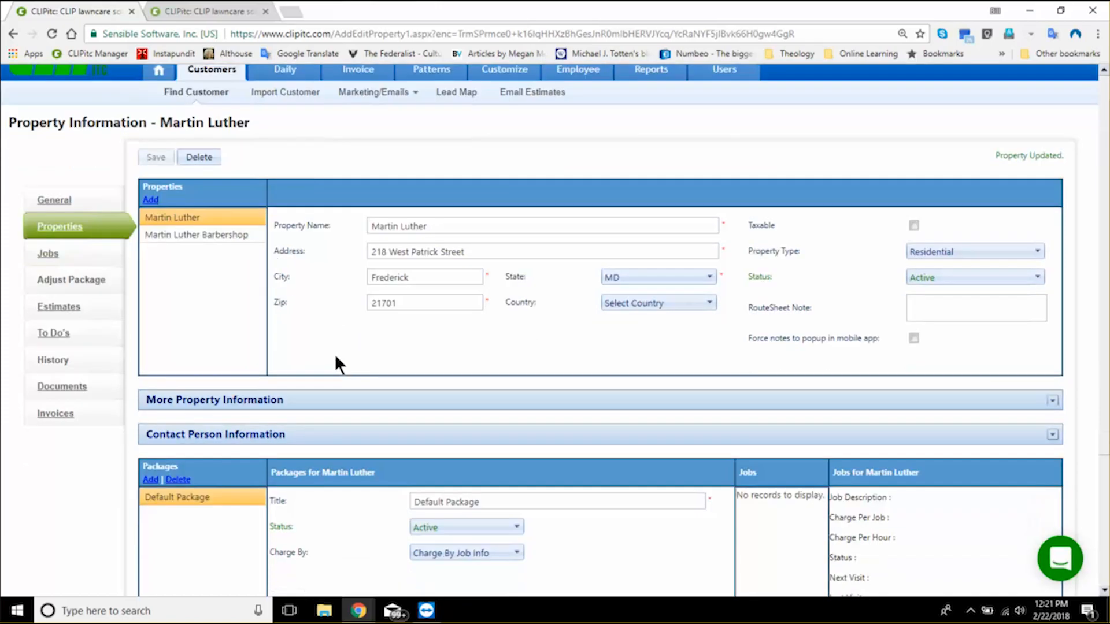
pyautogui.scroll(-2, 336, 364)
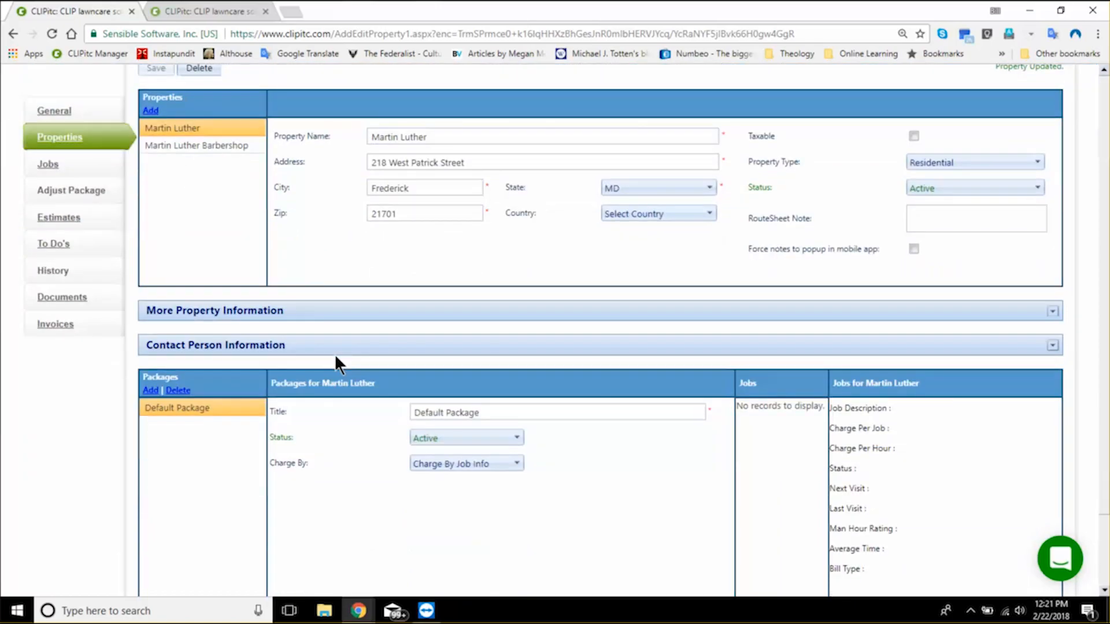
pyautogui.scroll(-2, 335, 358)
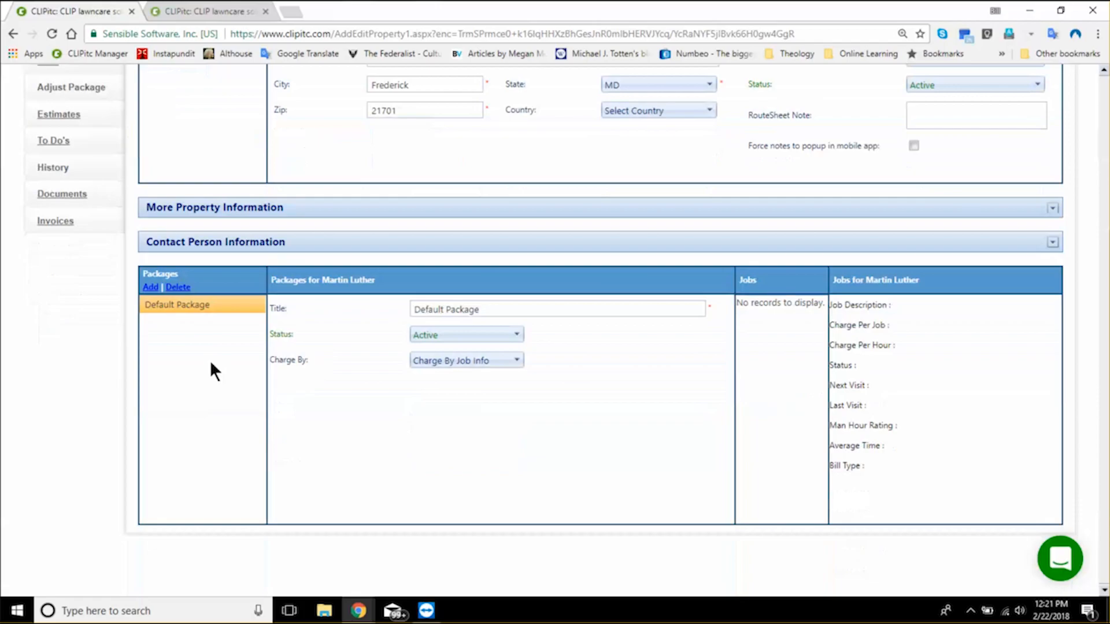
pyautogui.moveTo(489, 310); pyautogui.dragTo(387, 314)
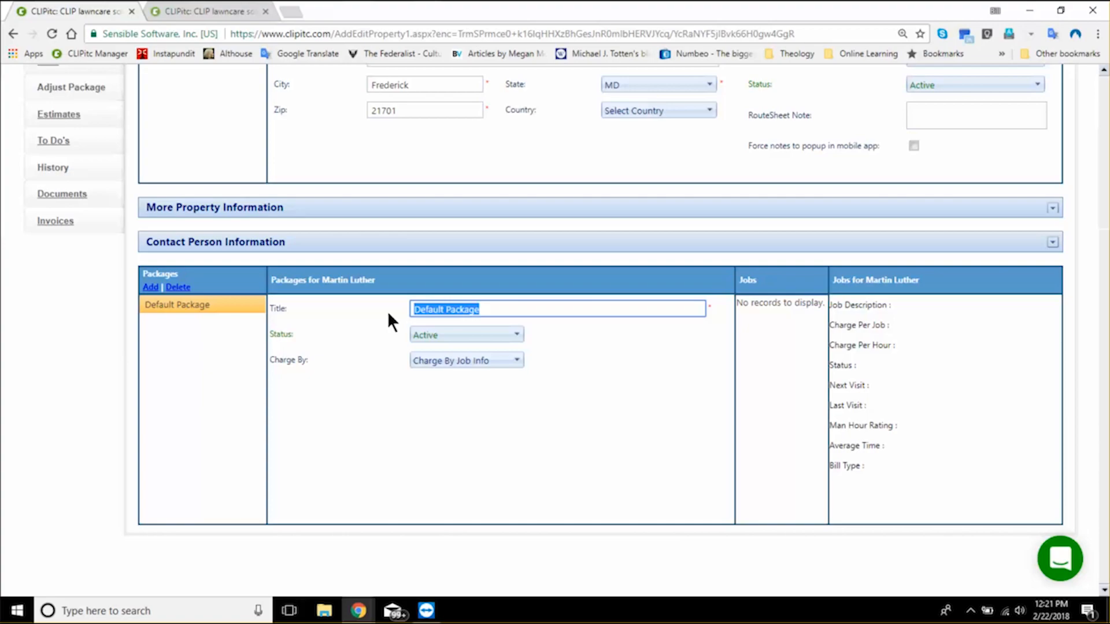
pyautogui.write('Pay perservice')
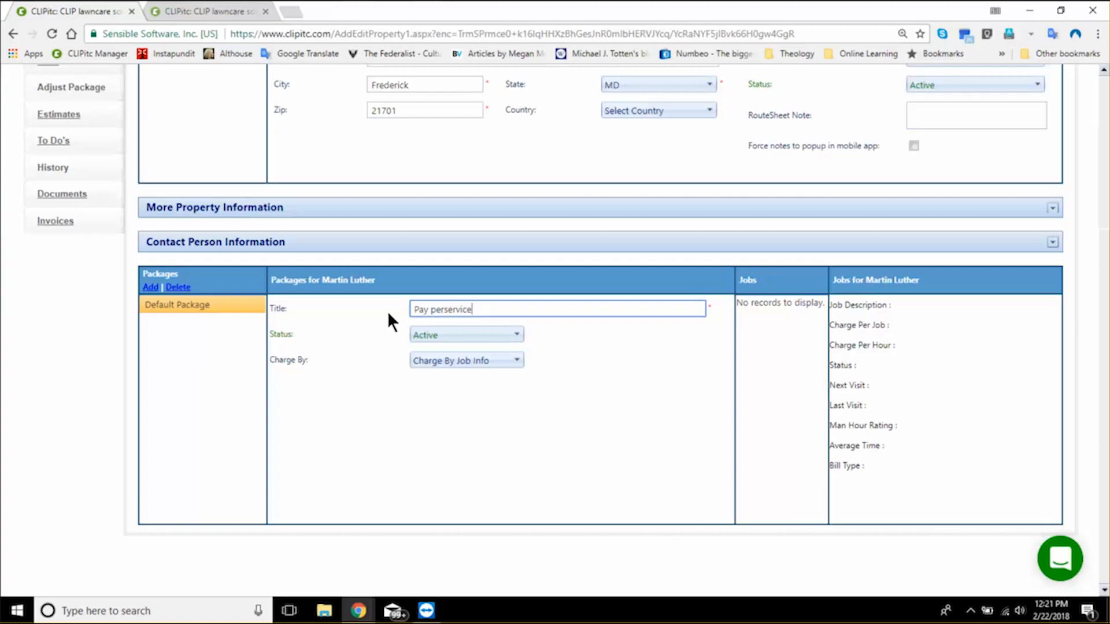
pyautogui.press('Left')
pyautogui.press('Left')
pyautogui.press('Left')
pyautogui.press('Left')
pyautogui.press('Left')
pyautogui.press('Left')
pyautogui.press('Left')
pyautogui.scroll(3, 334, 357)
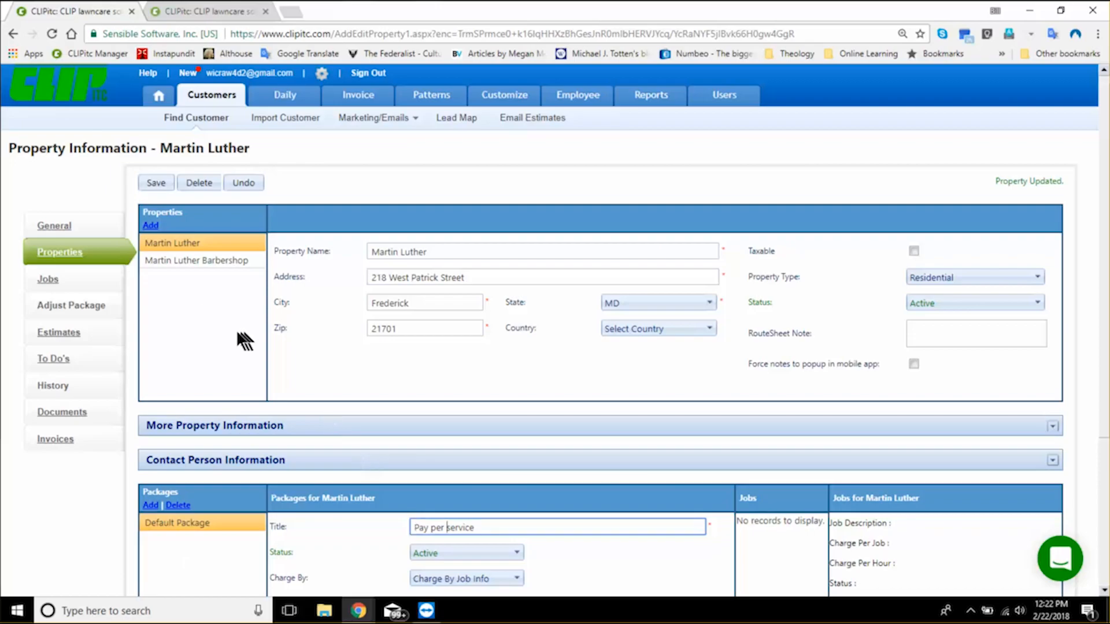
pyautogui.press('Return')
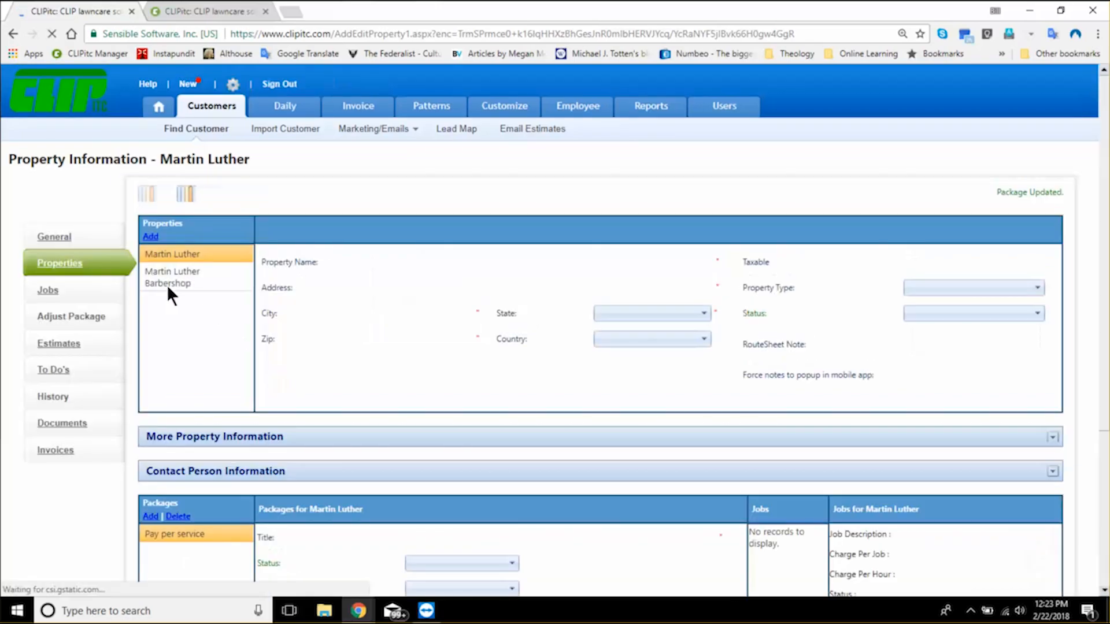
# - Set the Contract package of the Barbershop property to charge by Installment
pyautogui.click(167, 285)
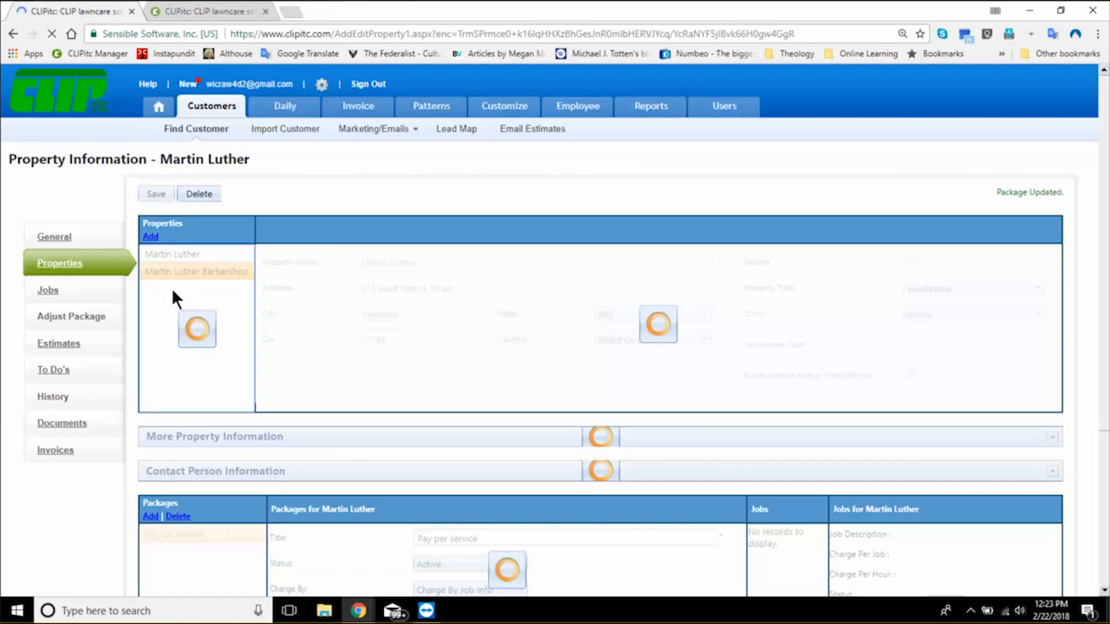
pyautogui.click(467, 377)
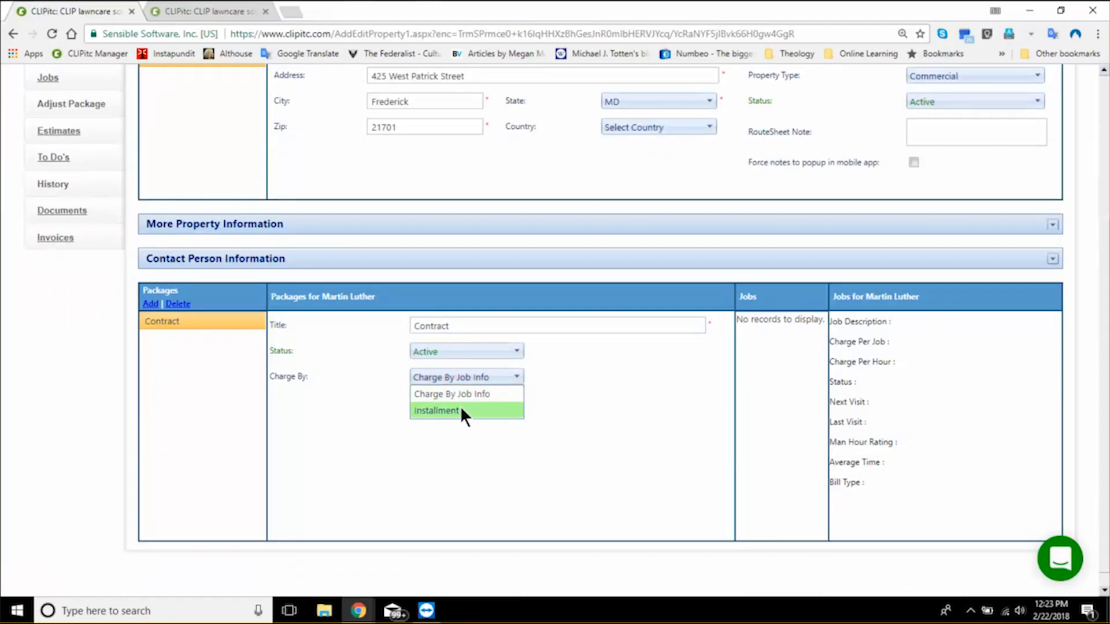
pyautogui.click(461, 409)
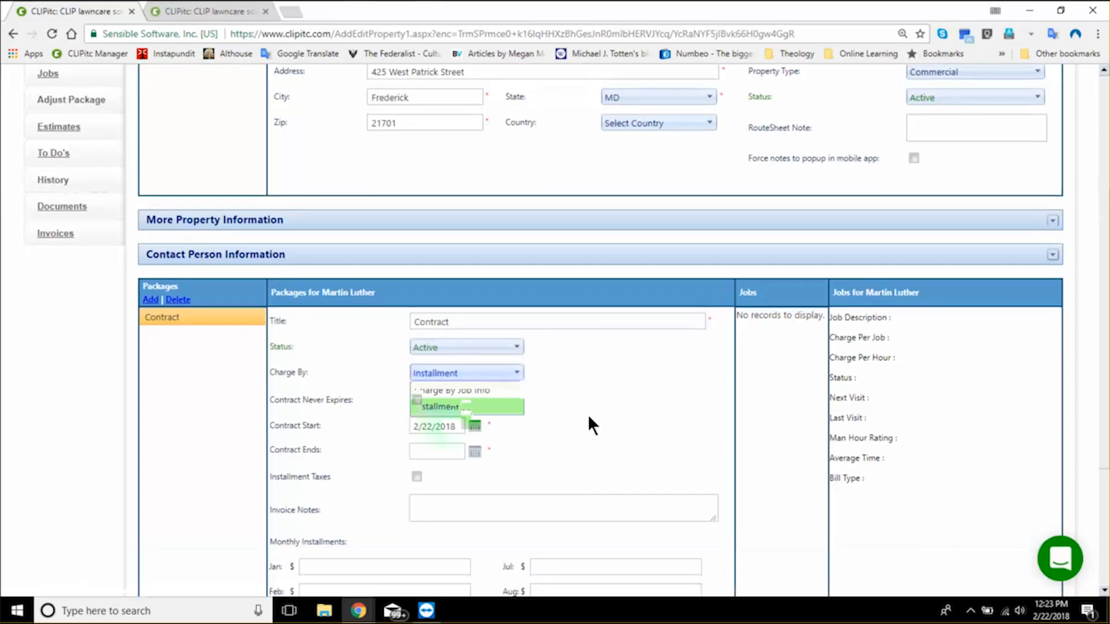
# - Enter a monthly installment of $300.00 for each month from January through December and set the contract to never expire
pyautogui.scroll(-1, 589, 415)
pyautogui.scroll(-2, 588, 414)
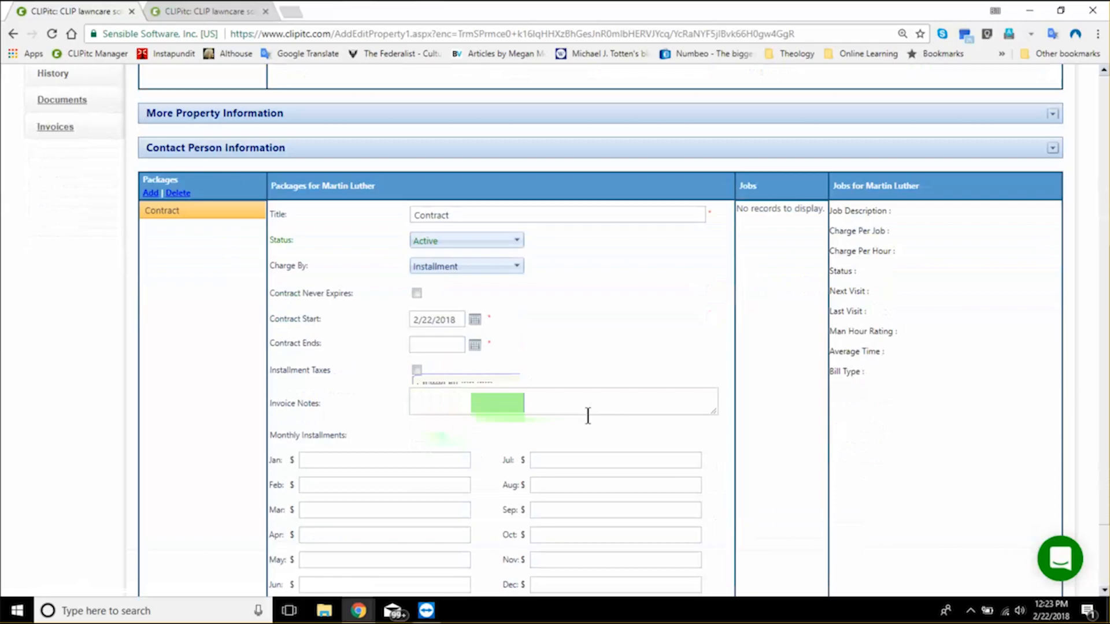
pyautogui.scroll(-2, 587, 413)
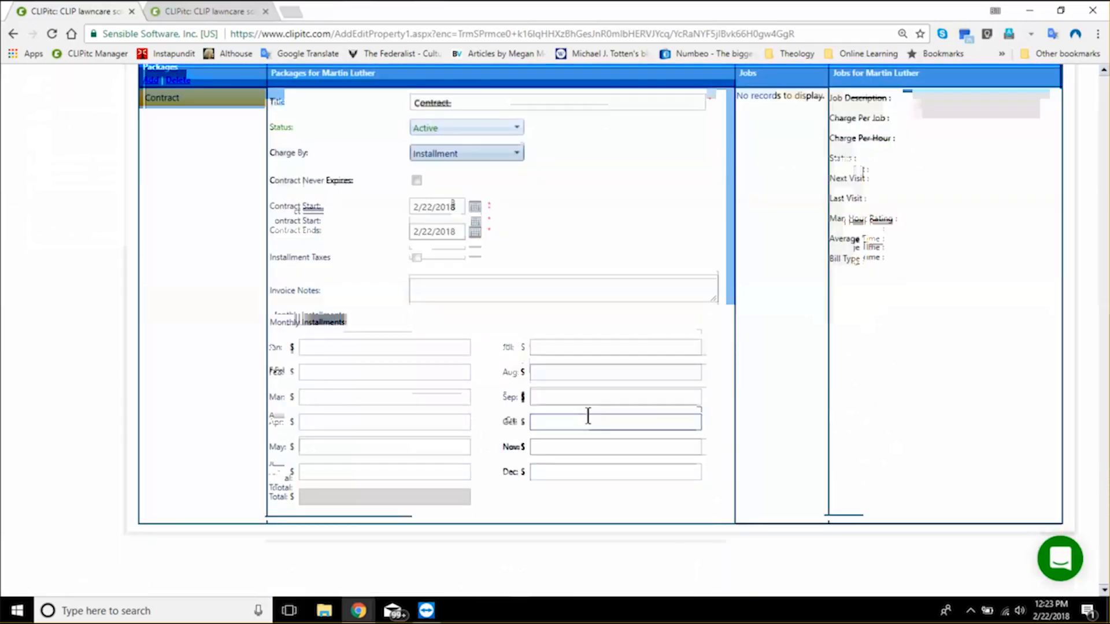
pyautogui.click(370, 344)
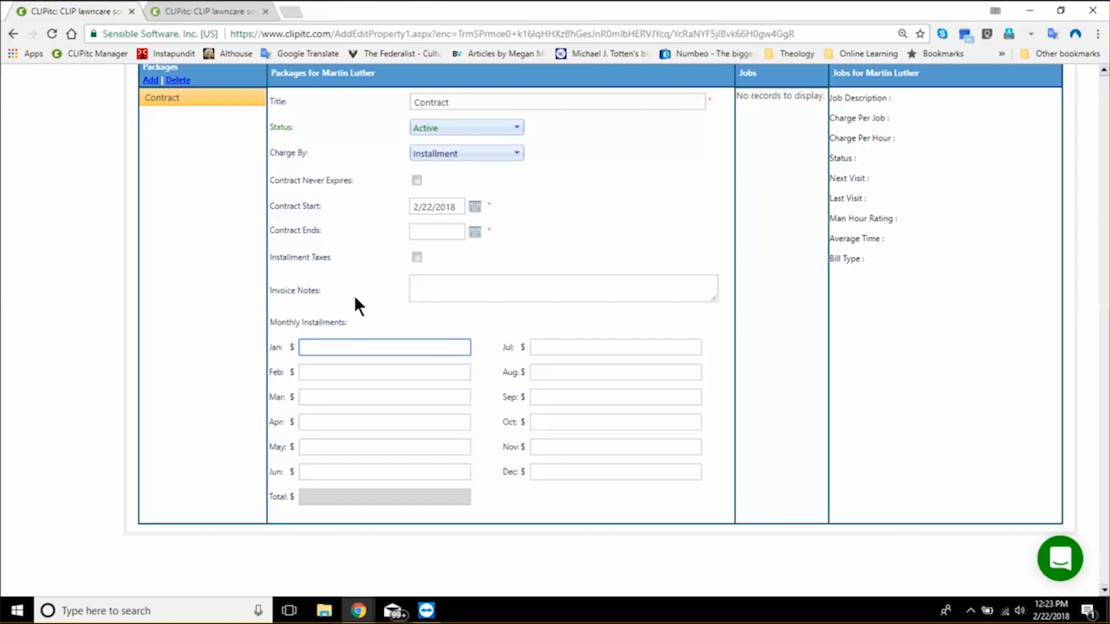
pyautogui.write('300')
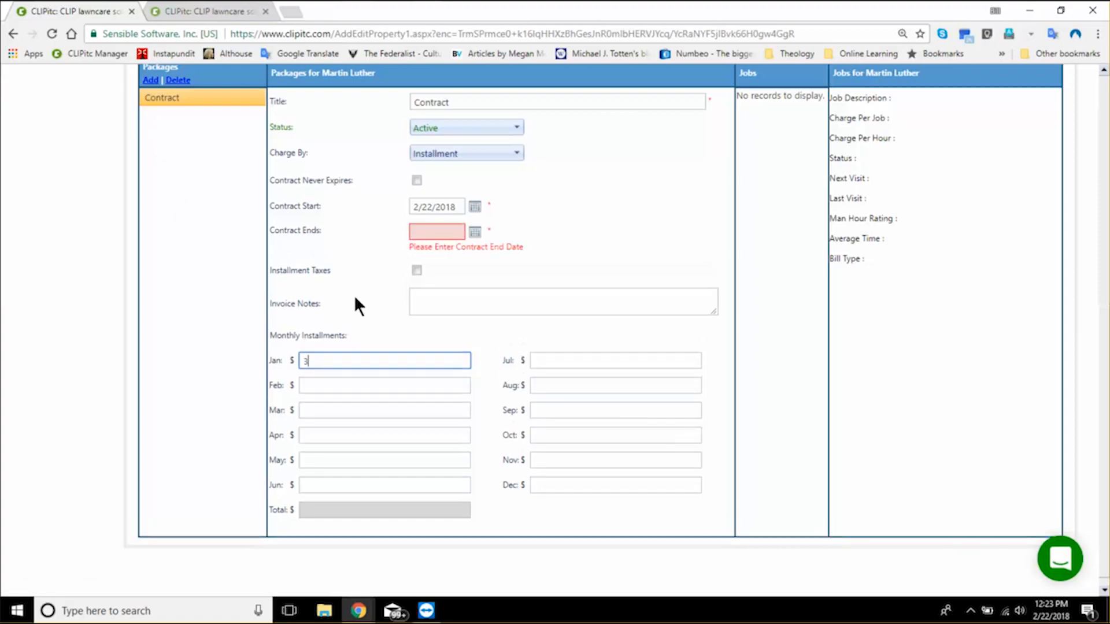
pyautogui.press('Tab')
pyautogui.write('3')
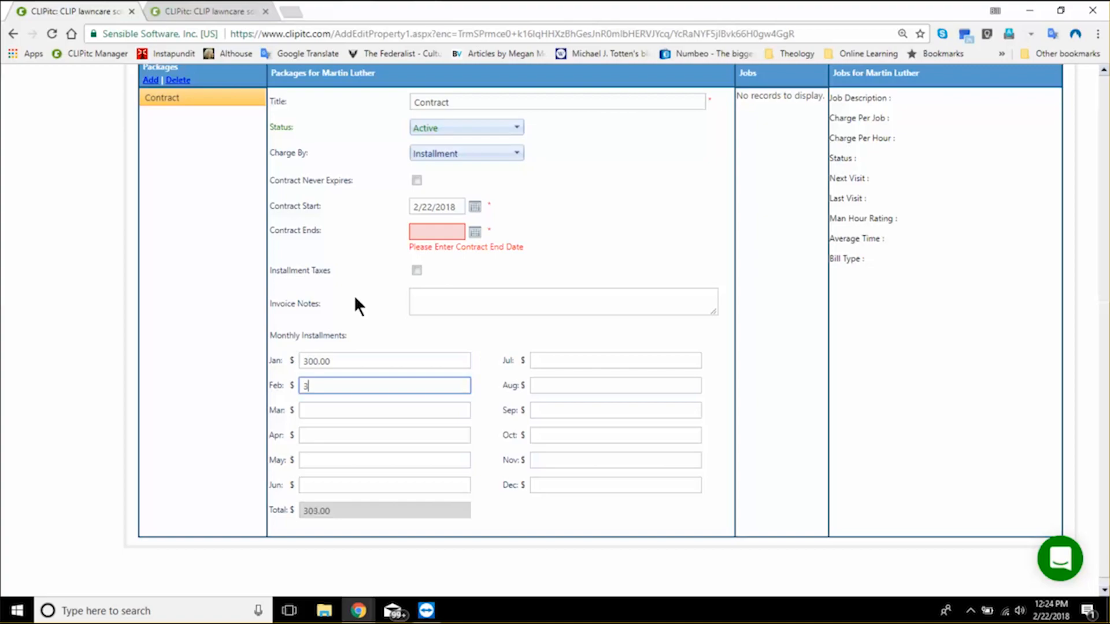
pyautogui.write('00')
pyautogui.press('Tab')
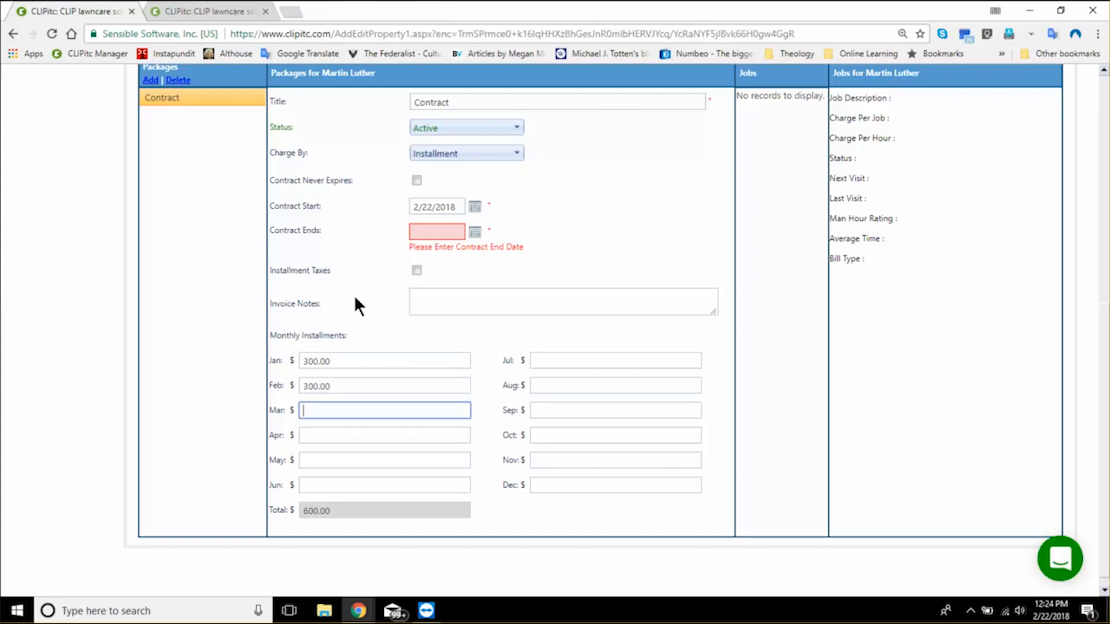
pyautogui.write('3')
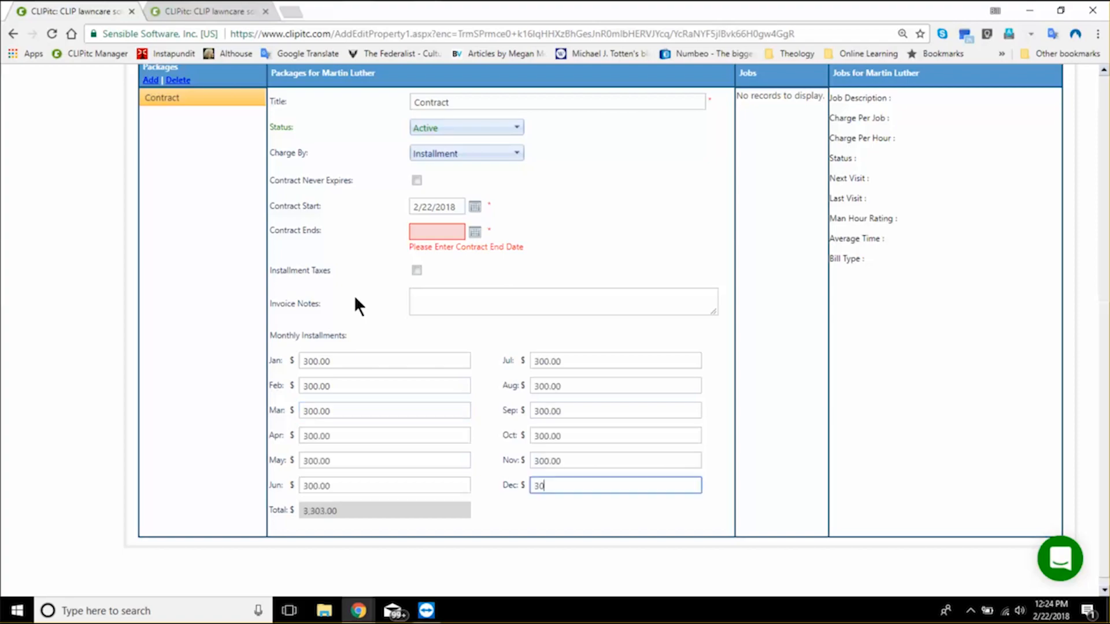
pyautogui.write('00')
pyautogui.press('Tab')
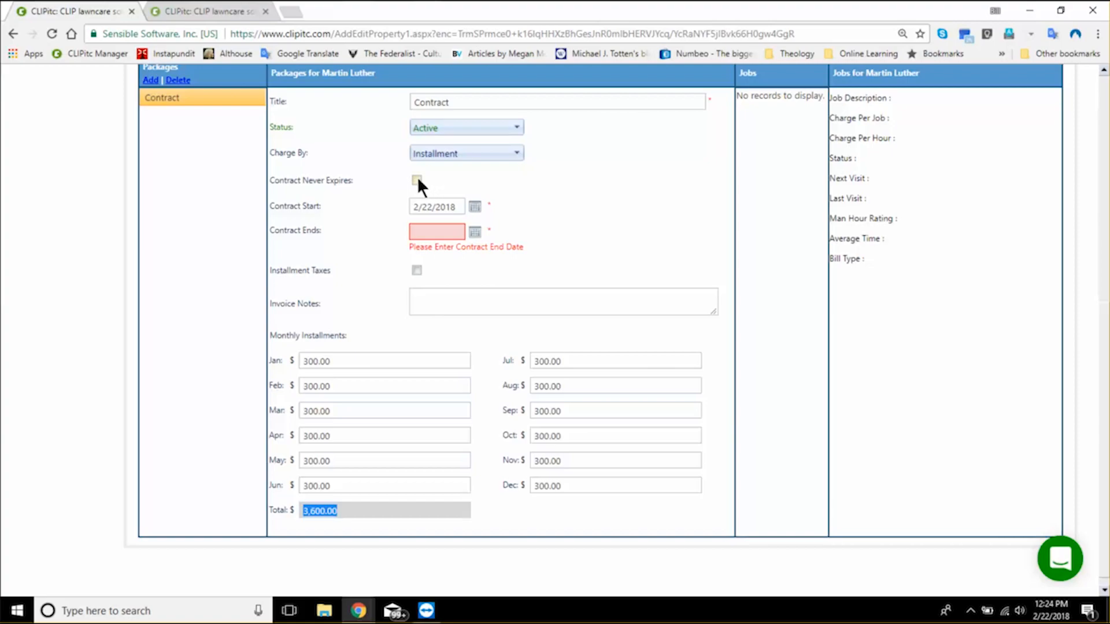
pyautogui.click(417, 180)
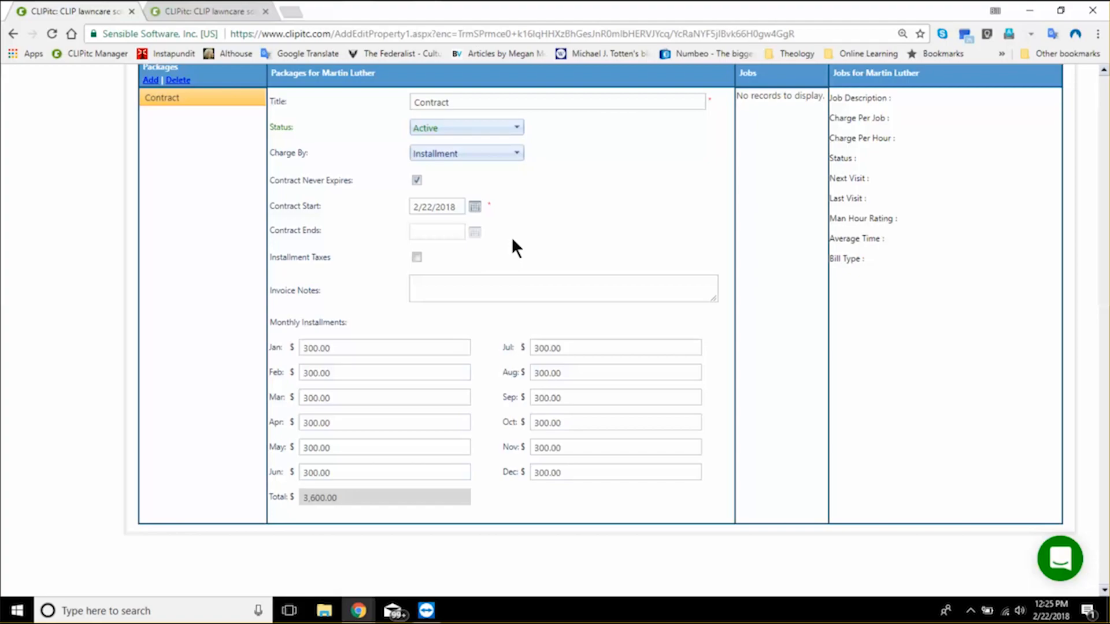
pyautogui.scroll(7, 515, 243)
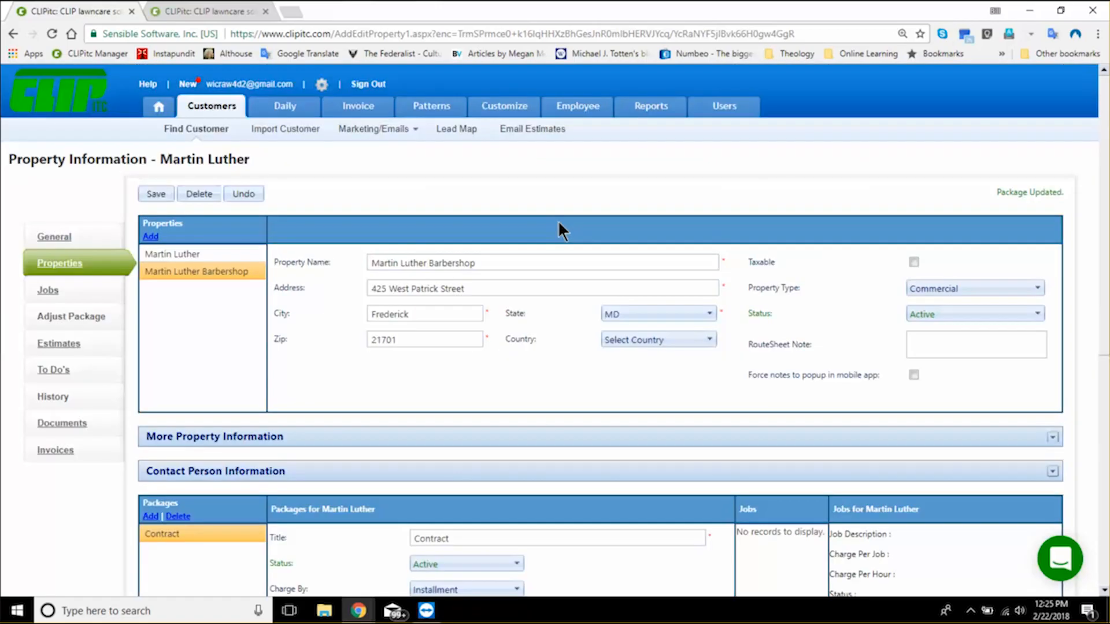
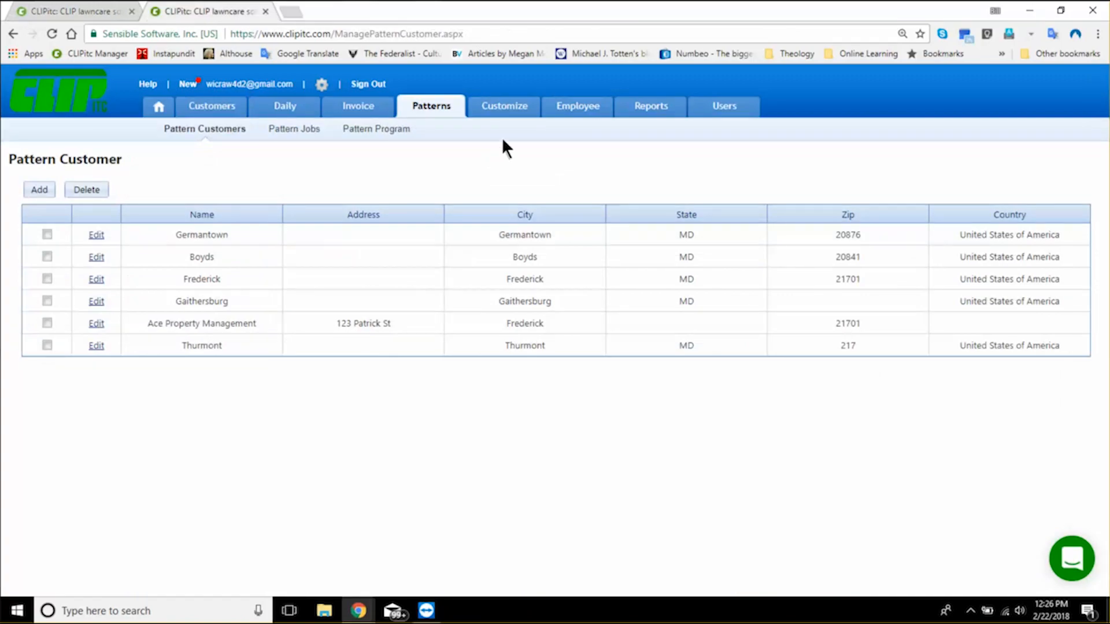
# - Look over the tax code list, set the customer's tax rate to MoCo Exoribant tax with MD, and save the customer
pyautogui.moveTo(504, 113)
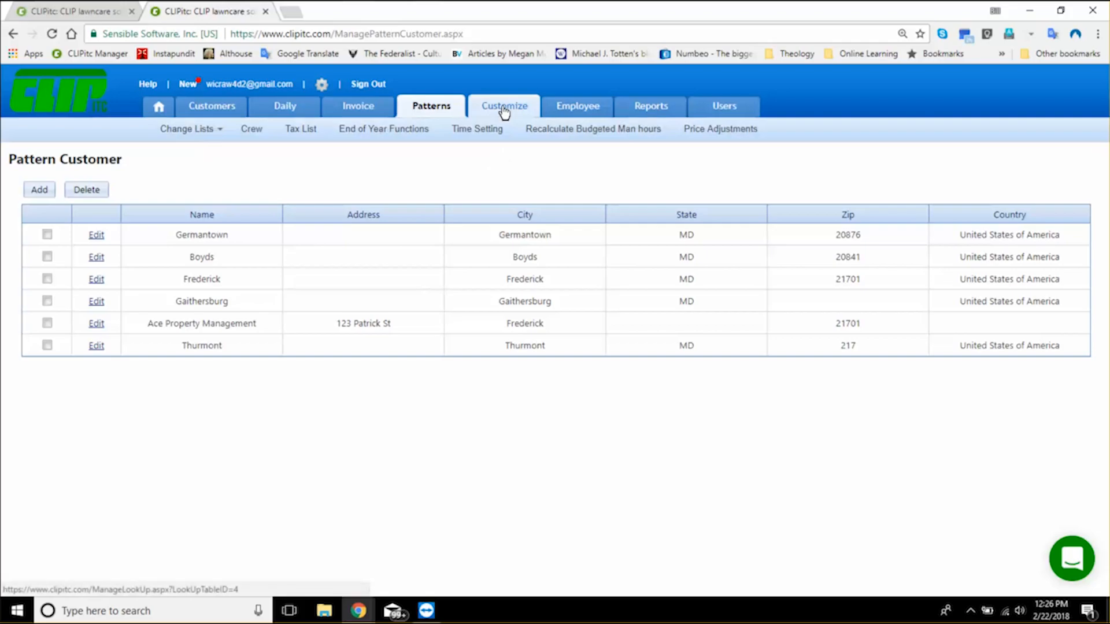
pyautogui.click(505, 110)
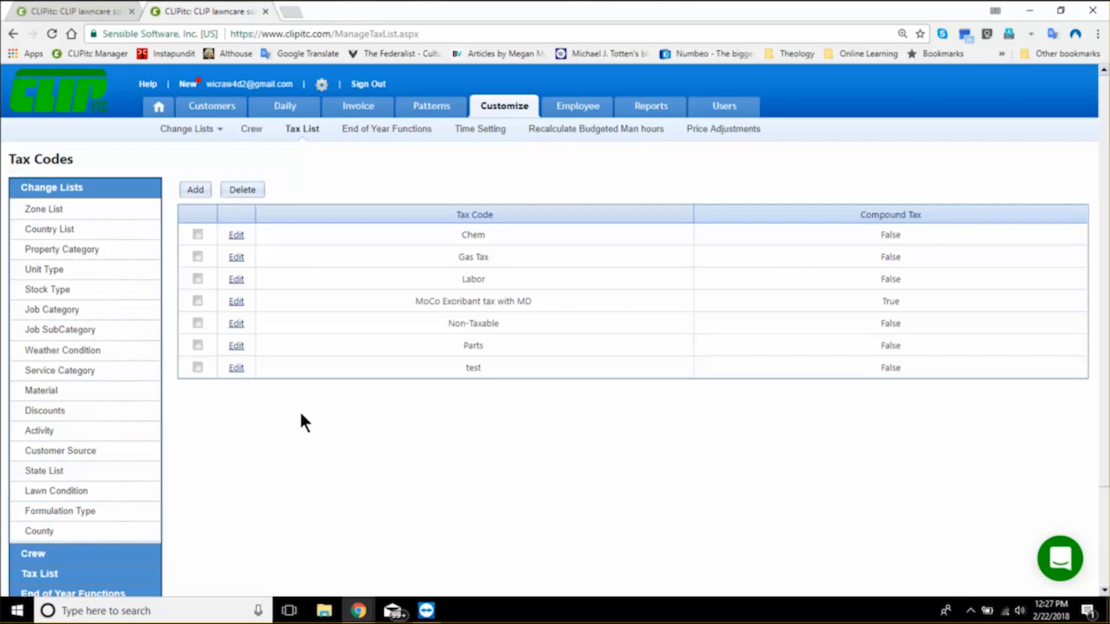
pyautogui.click(60, 11)
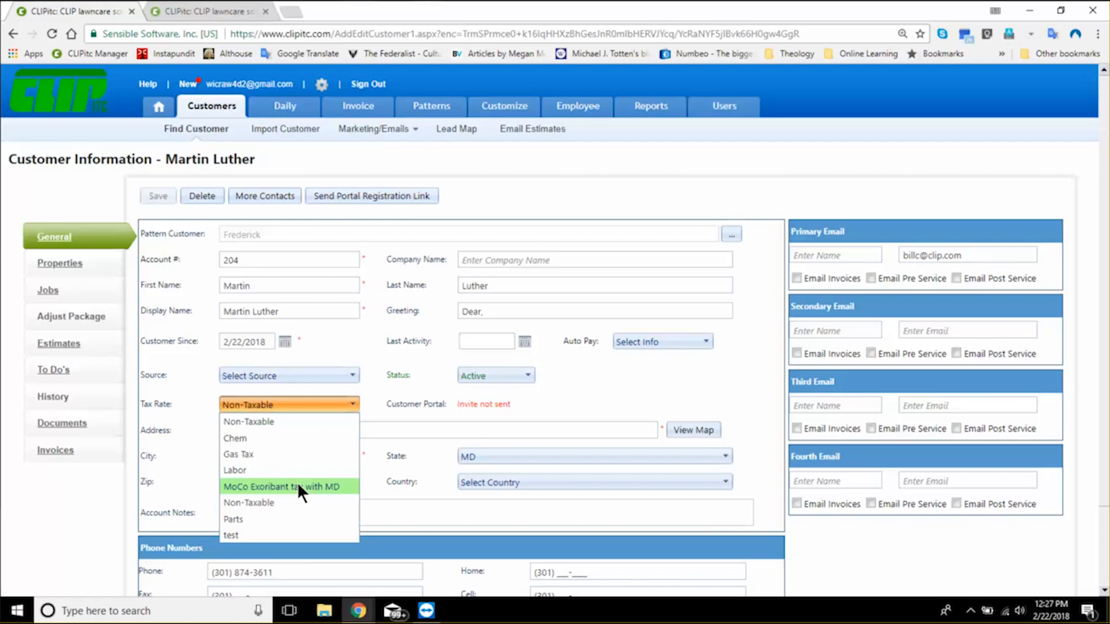
pyautogui.click(298, 486)
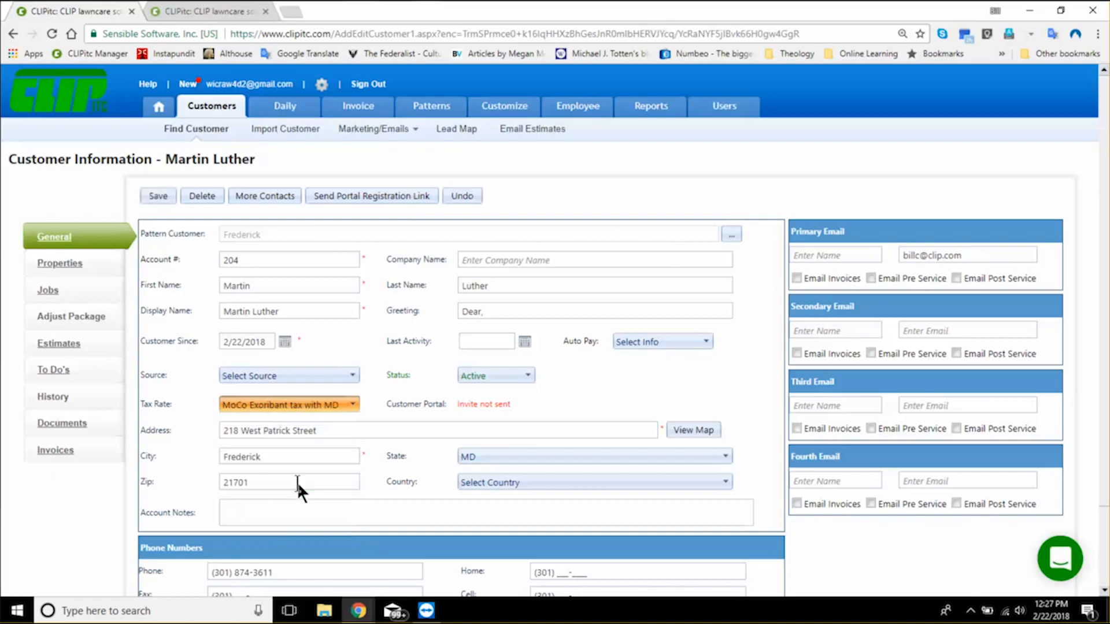
pyautogui.click(158, 196)
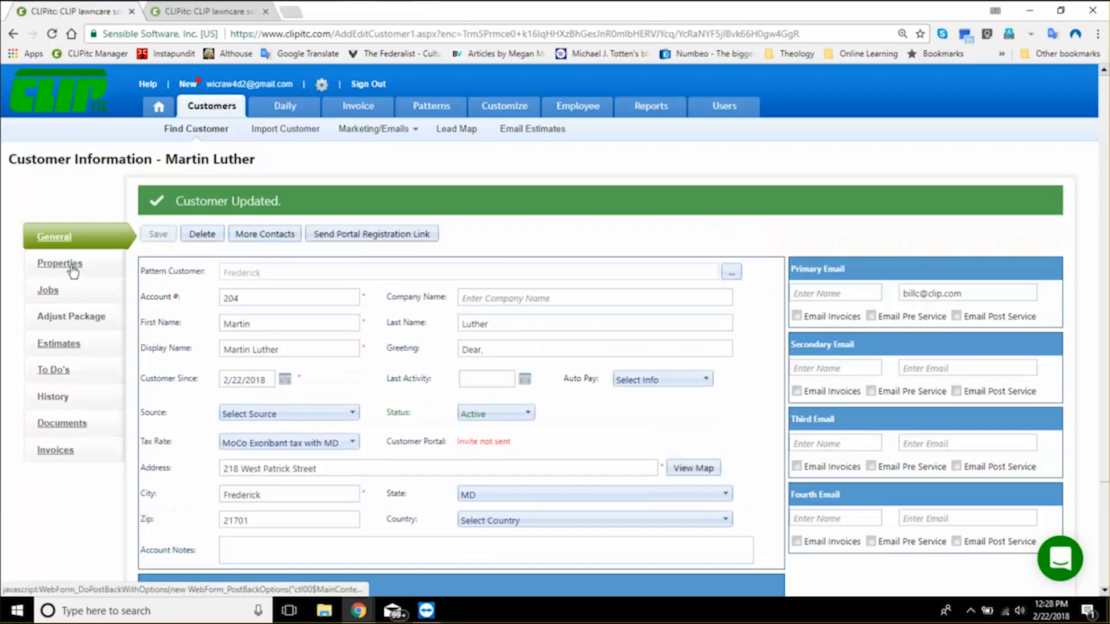
# - Mark the customer's first property as taxable
pyautogui.click(72, 265)
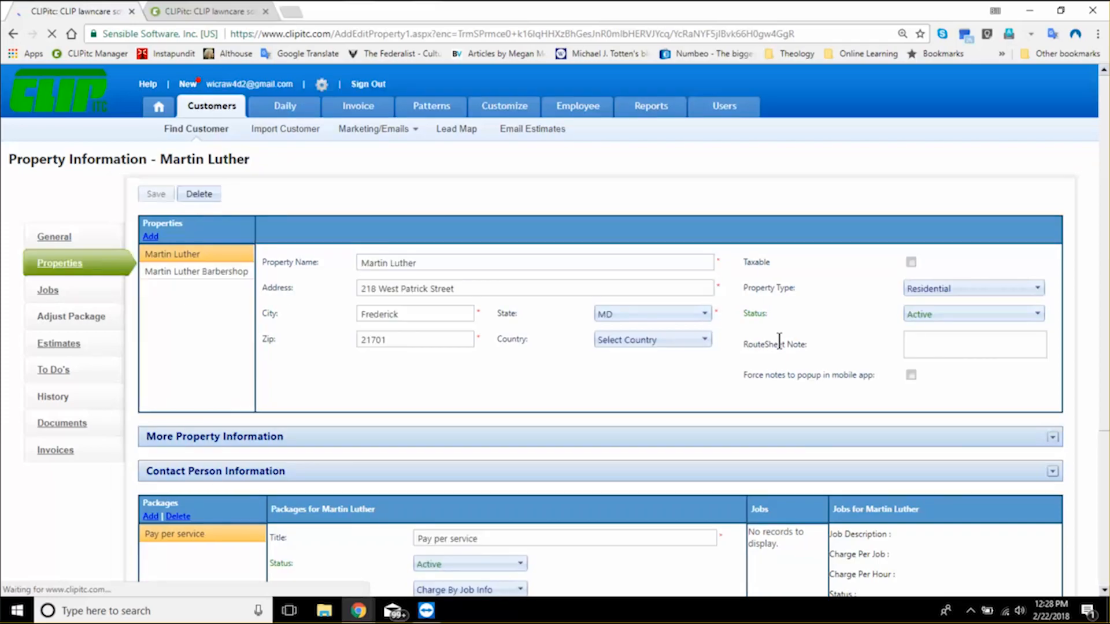
pyautogui.click(911, 262)
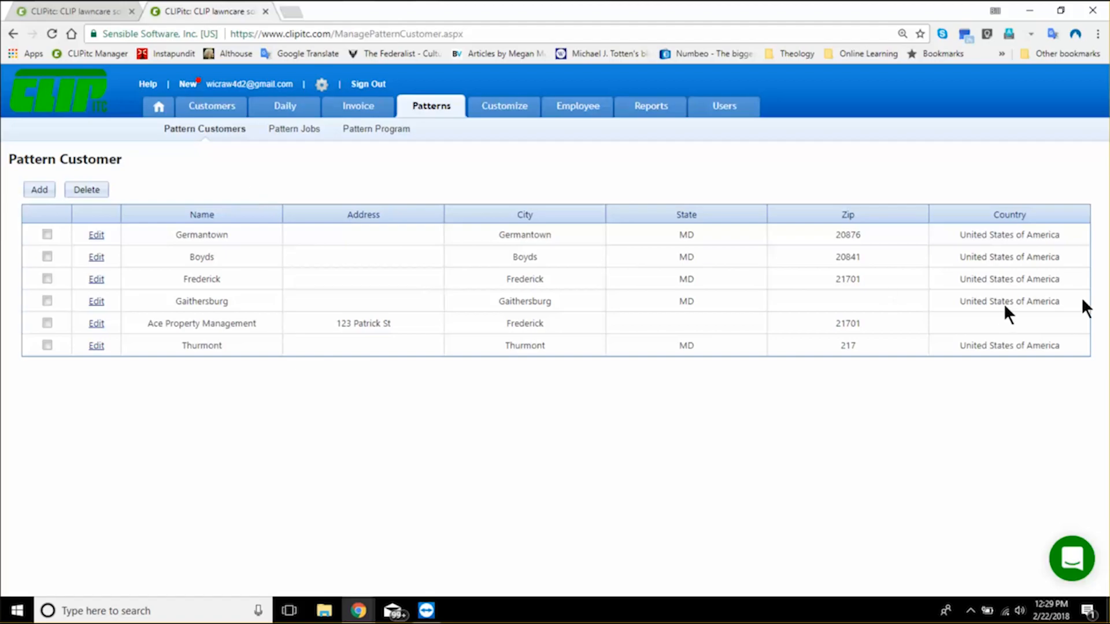
# - Open the Lawn Maintenance pattern job and review its hourly charge, job charge, man hour rating and bill type options, keeping Charge Per Job
pyautogui.click(302, 129)
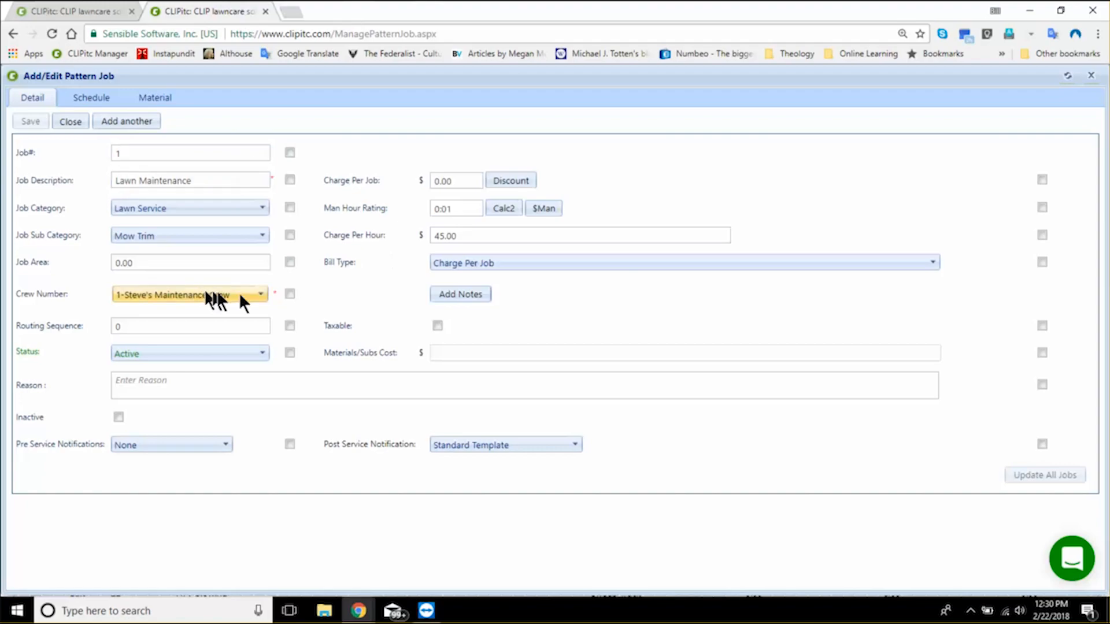
pyautogui.click(456, 235)
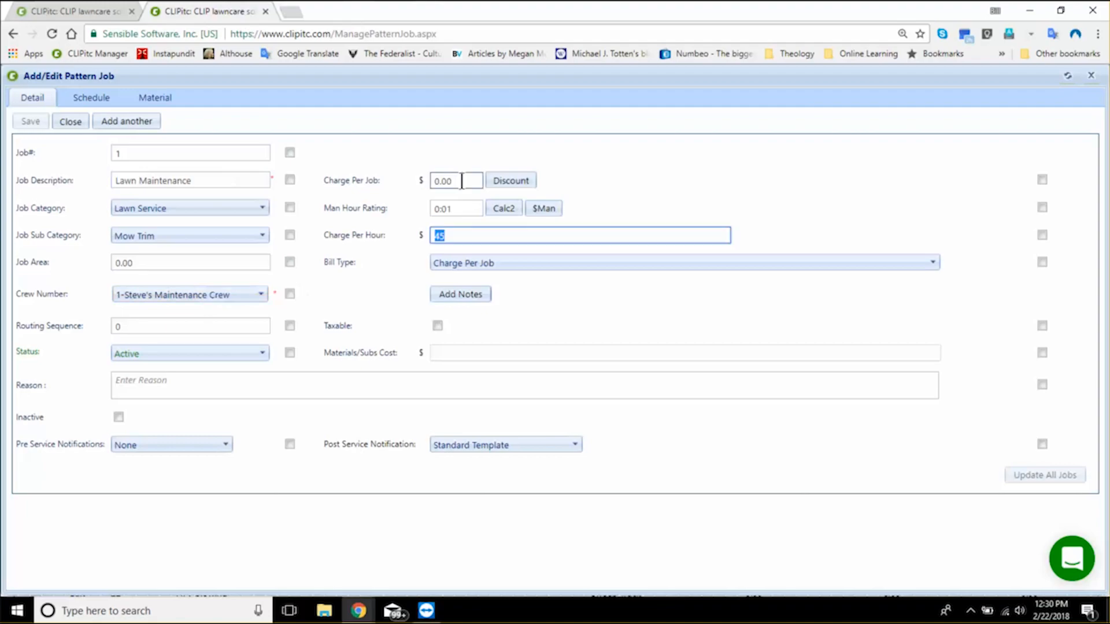
pyautogui.click(462, 181)
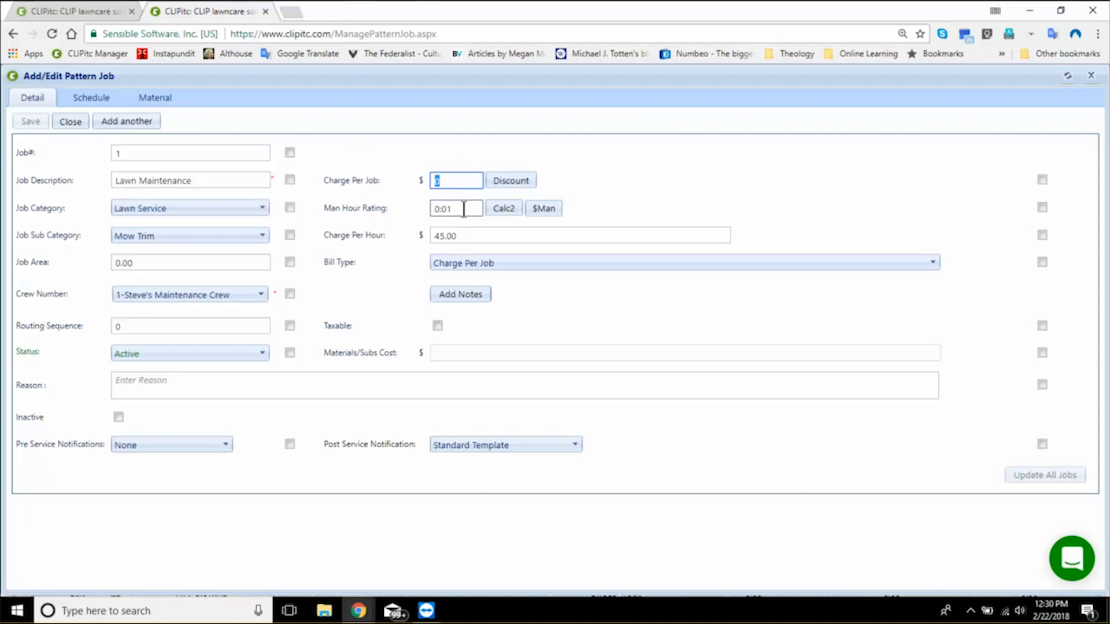
pyautogui.click(464, 209)
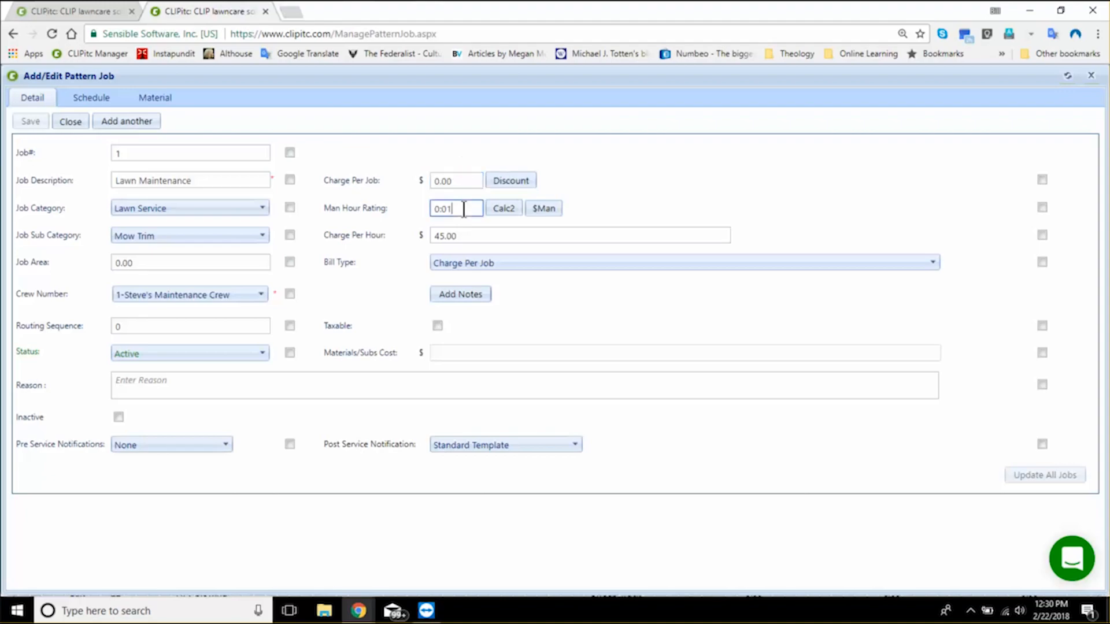
pyautogui.click(671, 263)
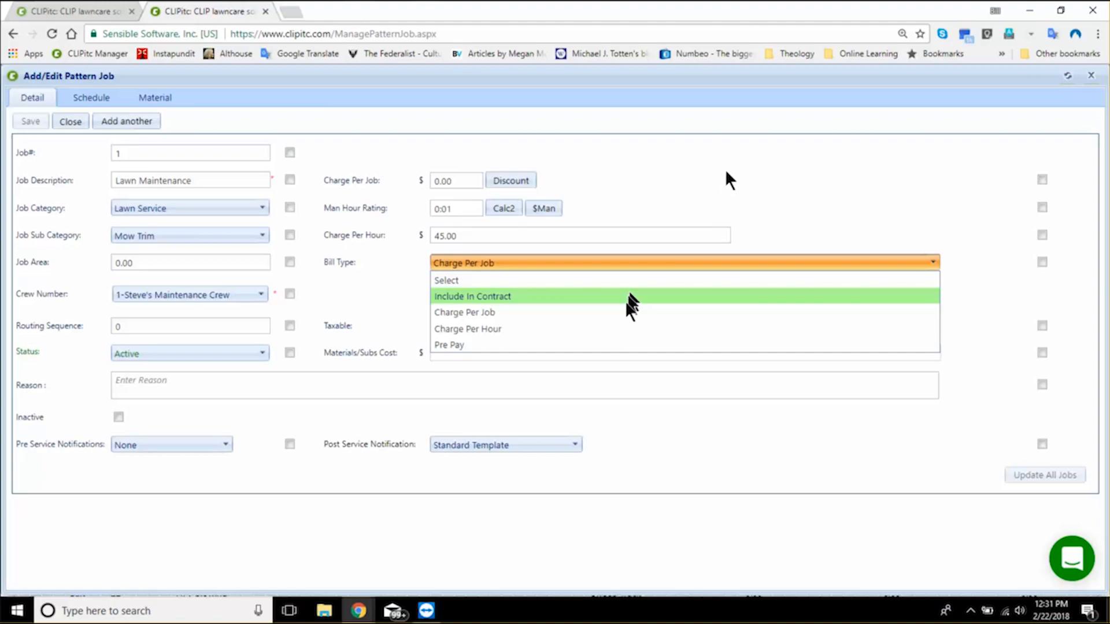
pyautogui.click(465, 312)
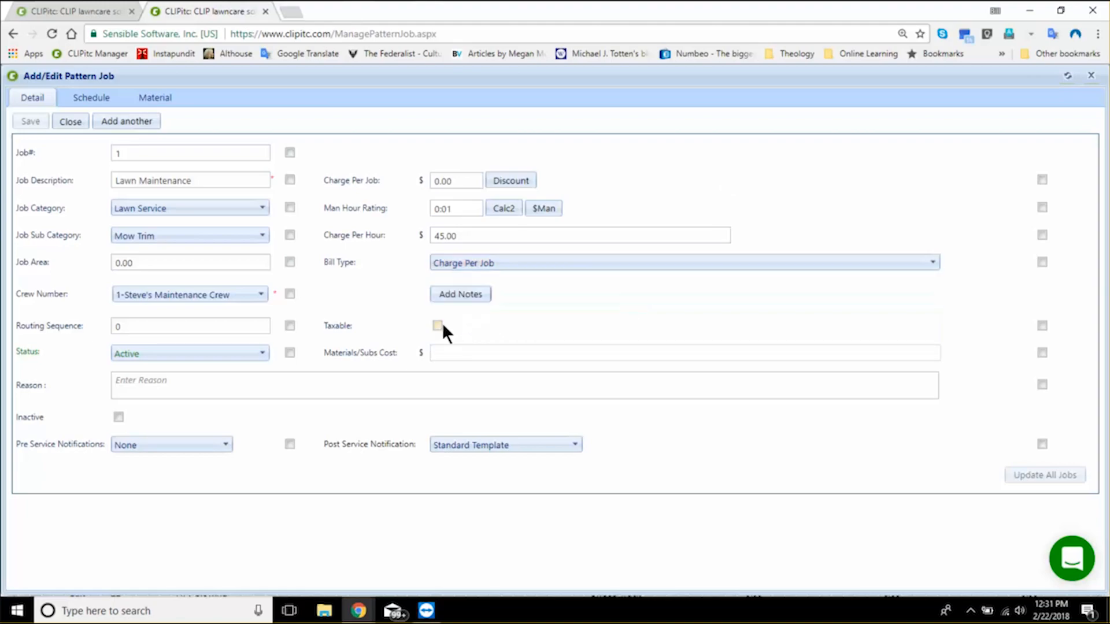
# - Mark the Lawn Maintenance pattern job as taxable, check the pre-service notification options, and save the job
pyautogui.click(441, 325)
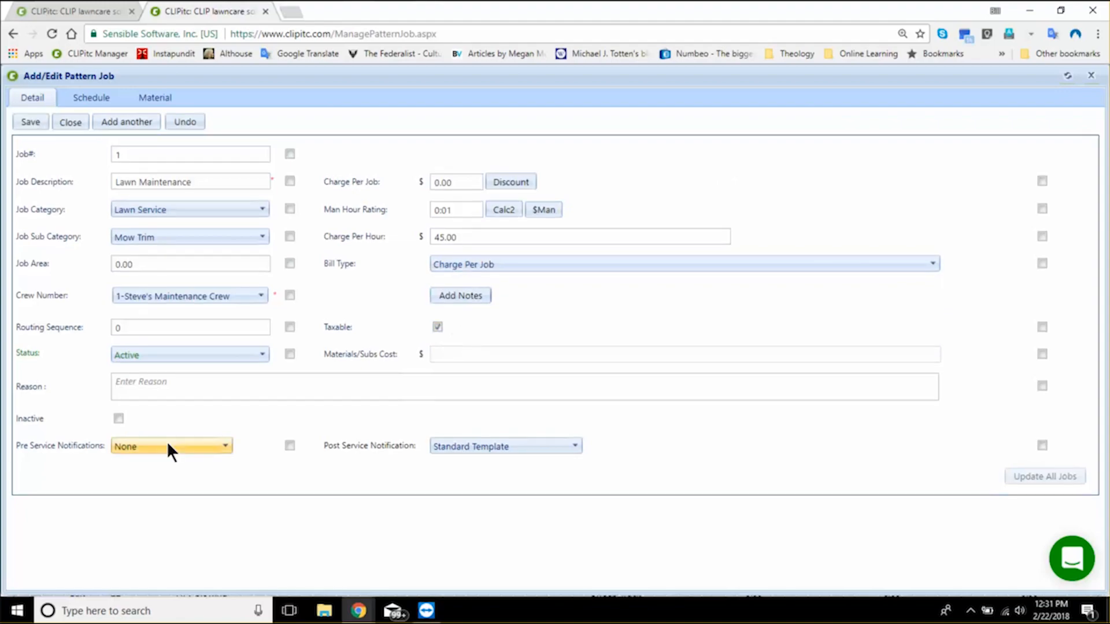
pyautogui.click(168, 445)
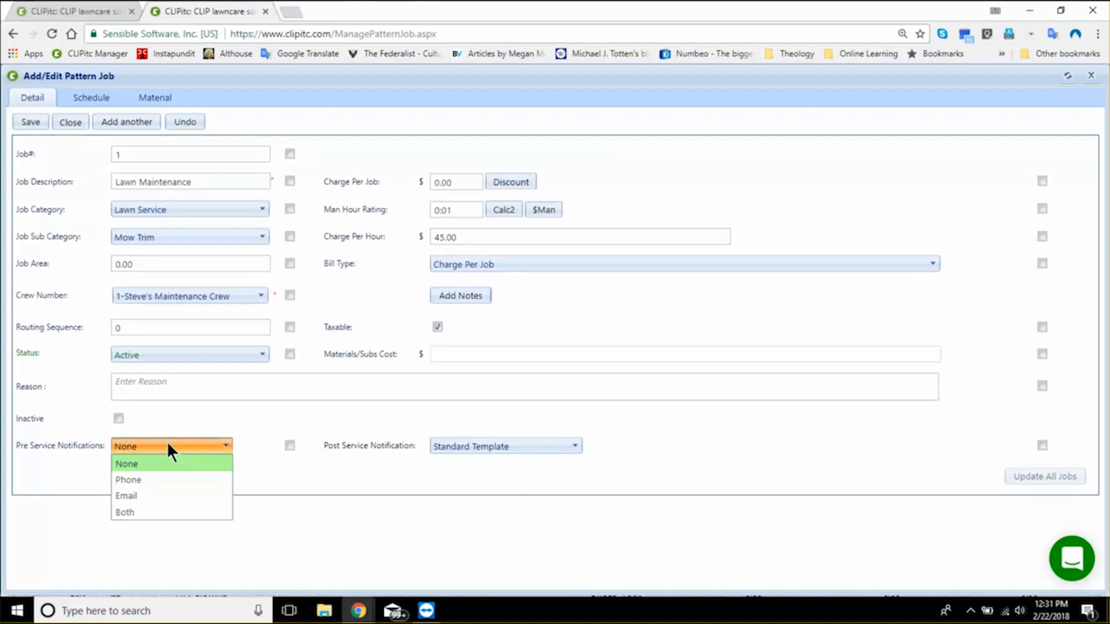
pyautogui.click(151, 481)
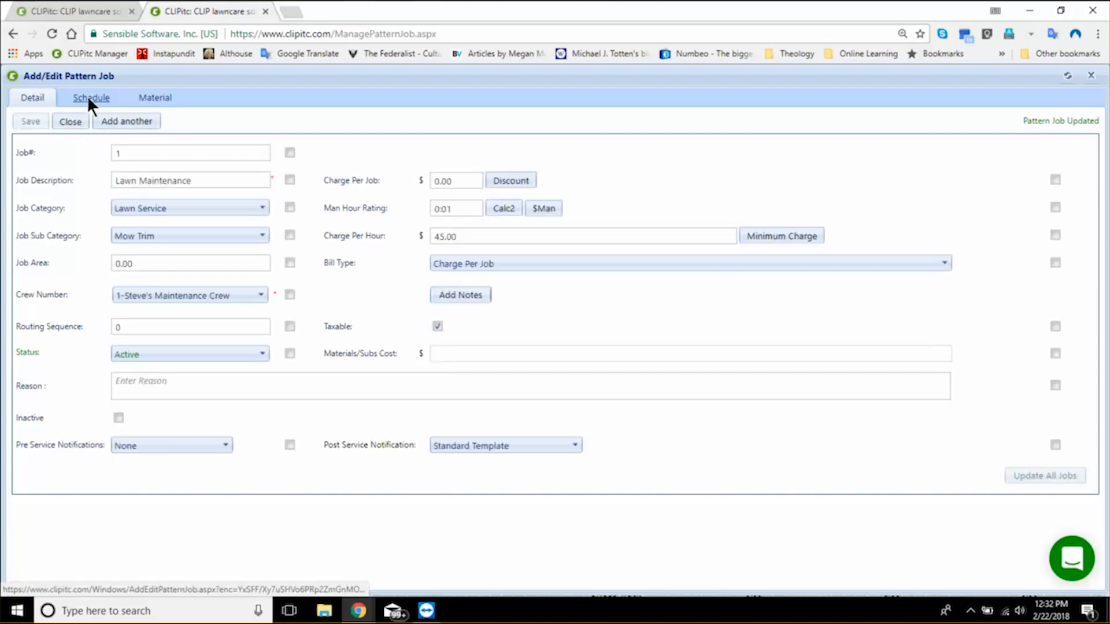
# - Schedule the Lawn Maintenance pattern job with at least 4 days between jobs and save the schedule
pyautogui.click(90, 99)
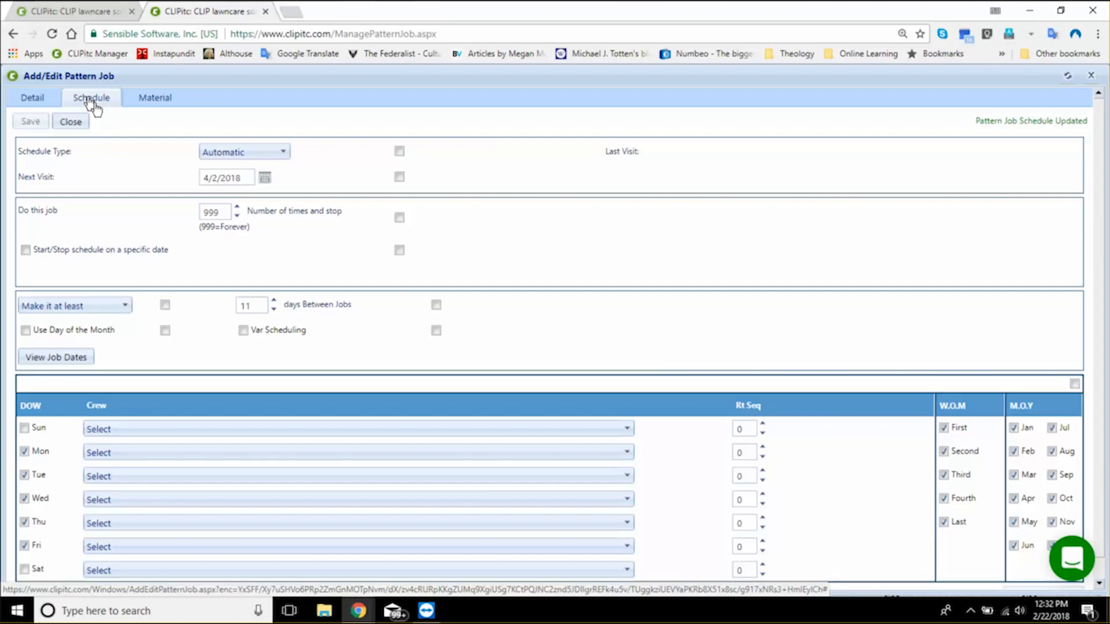
pyautogui.scroll(-1, 792, 318)
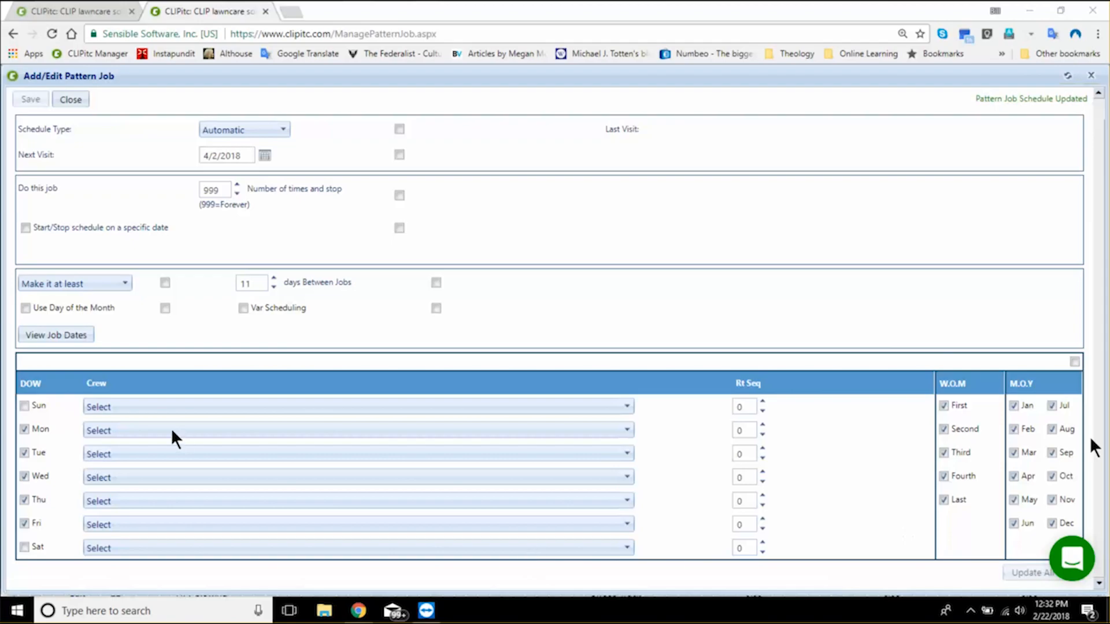
pyautogui.click(74, 426)
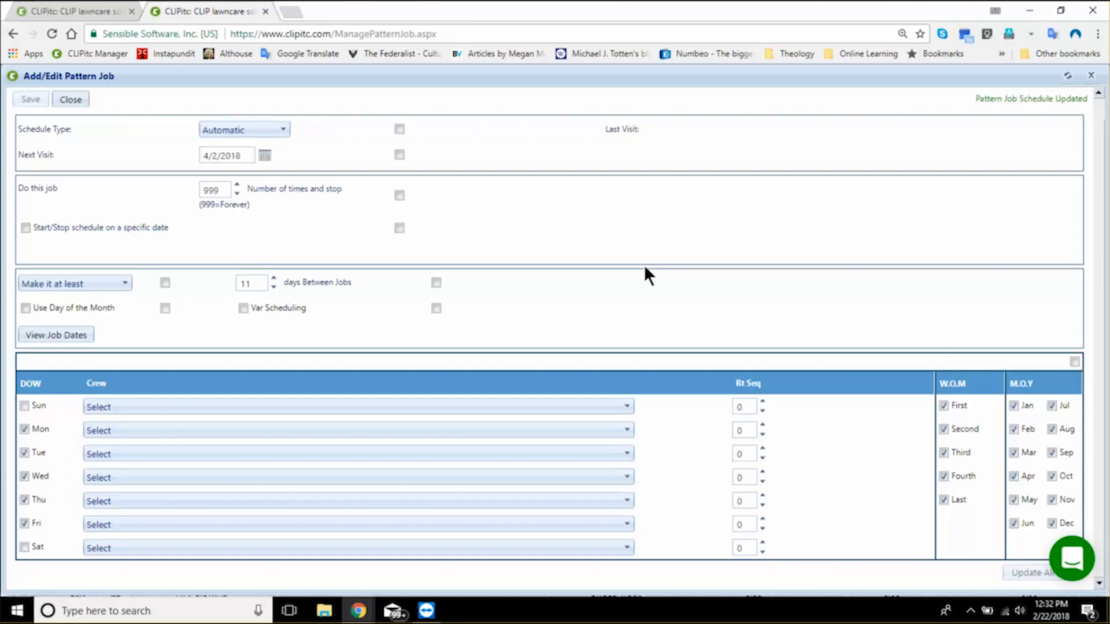
pyautogui.scroll(1, 308, 234)
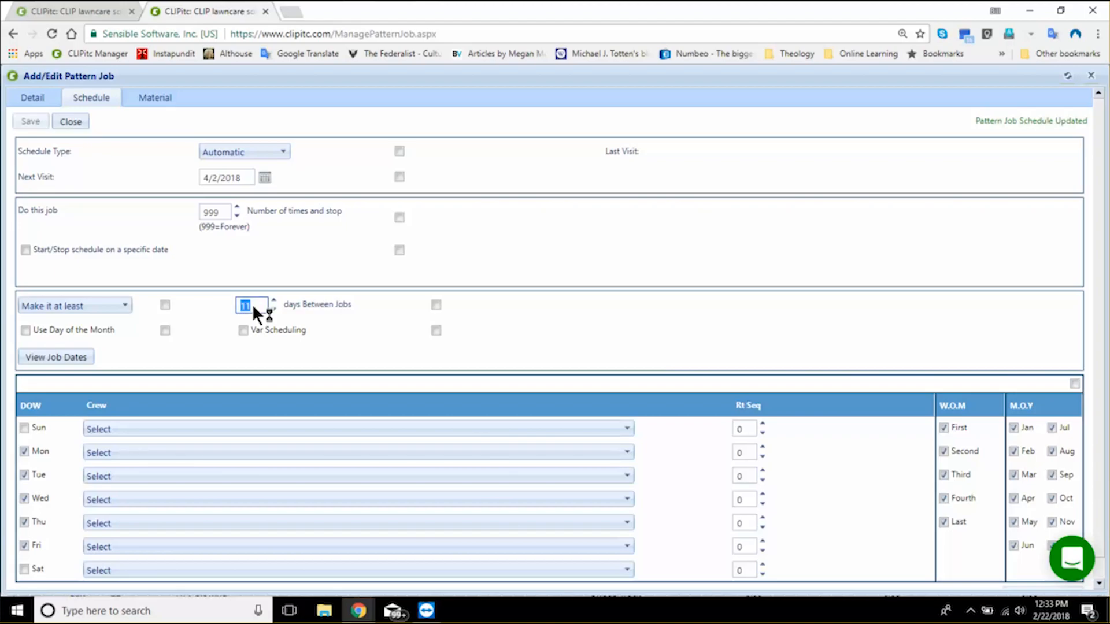
pyautogui.write('4')
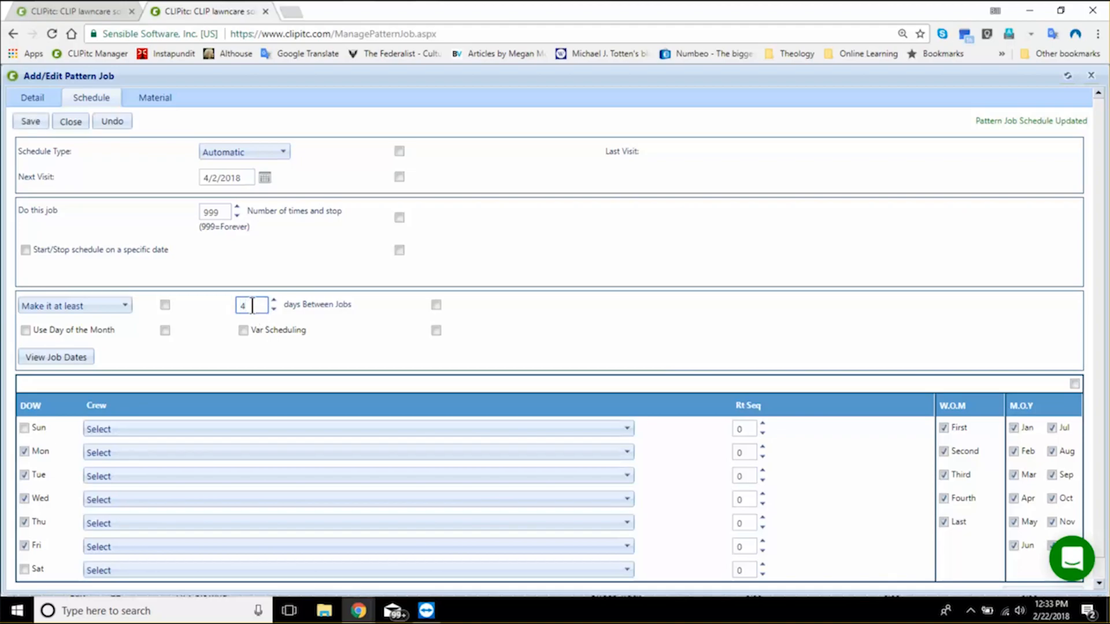
pyautogui.click(31, 121)
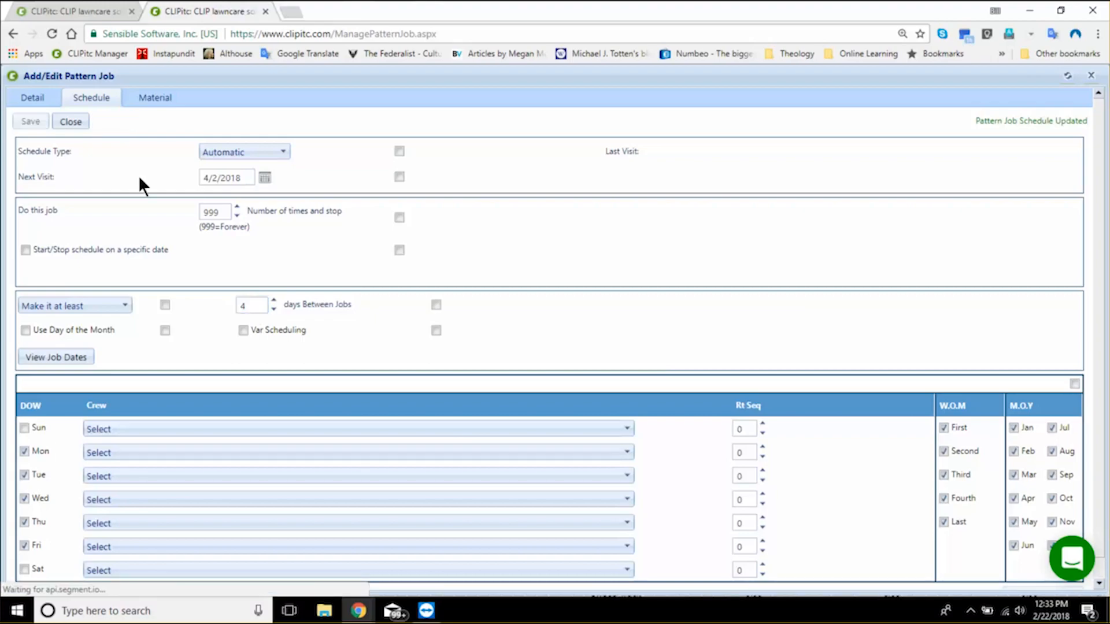
# - Examine the Rose bush entry in the material list and the part number choices for the pattern job's materials
pyautogui.click(154, 99)
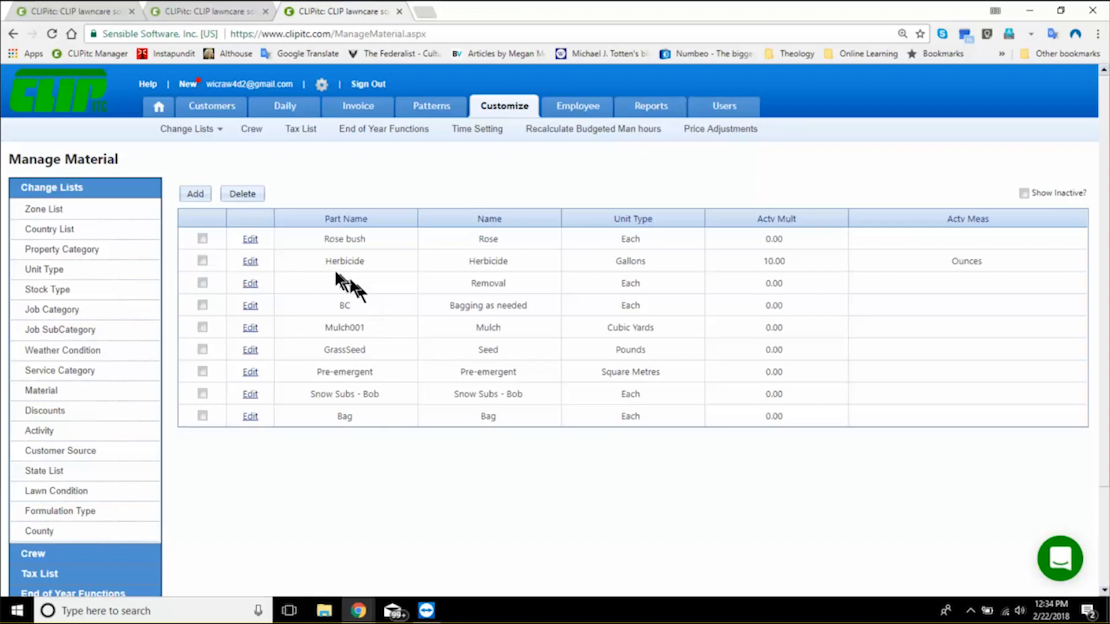
pyautogui.click(252, 242)
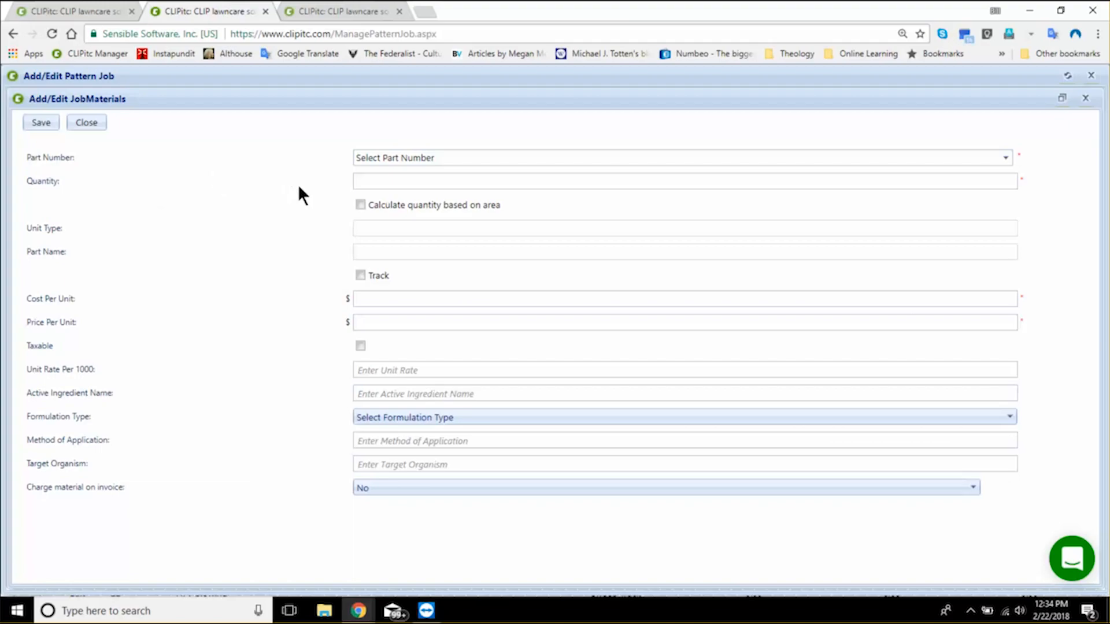
pyautogui.click(398, 160)
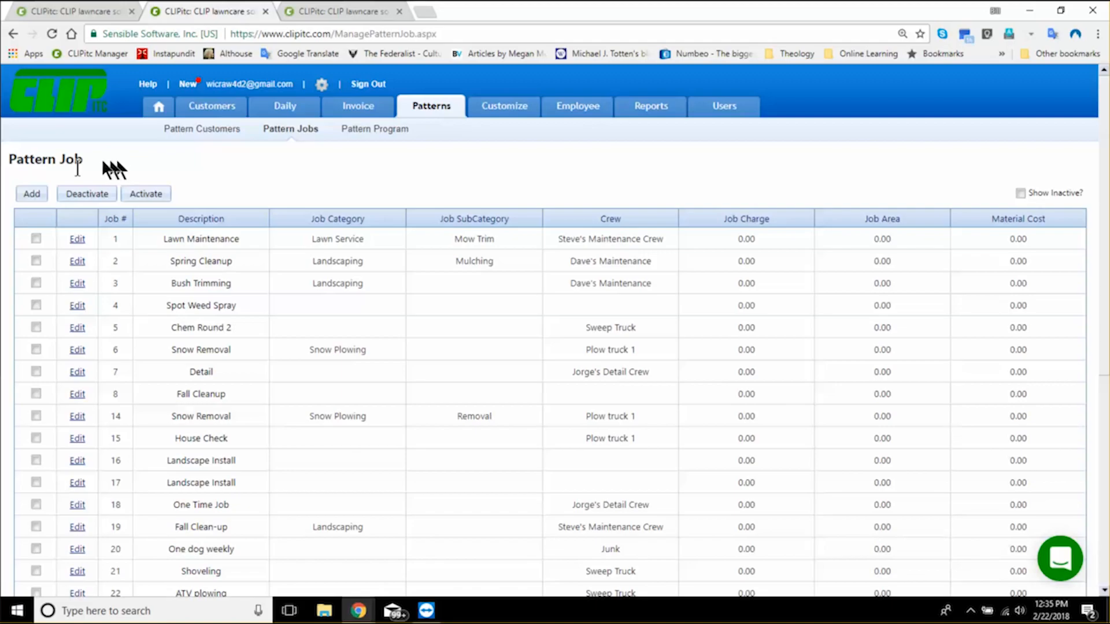
# - Add a pattern job described as Scorpion Control, assign it to crew 10-Technician, and save it
pyautogui.click(31, 195)
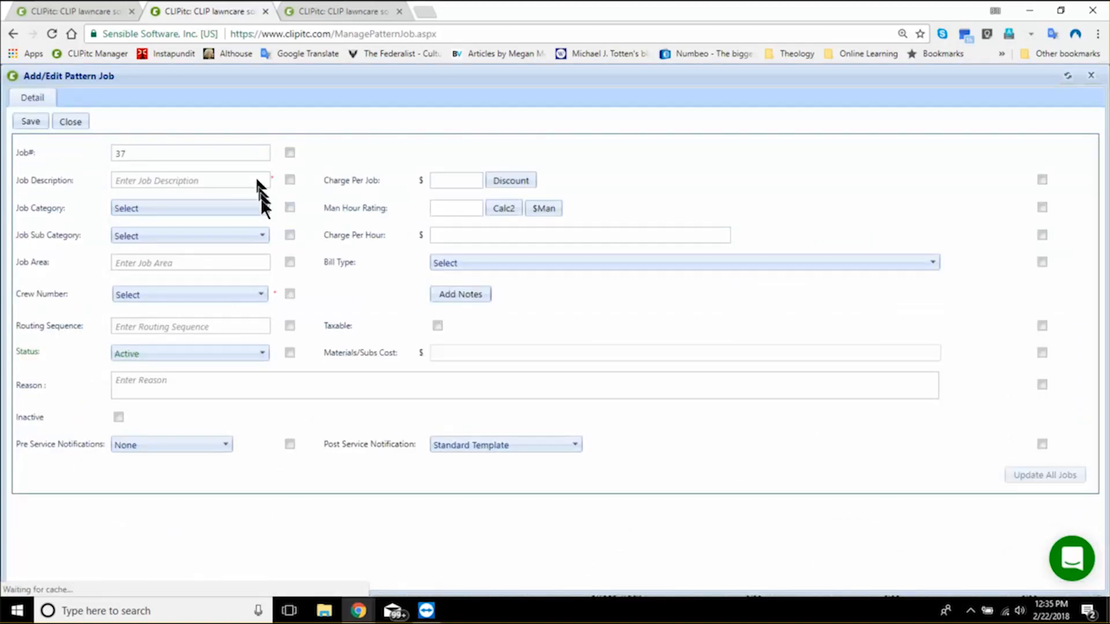
pyautogui.click(217, 179)
pyautogui.write('Scorpion C')
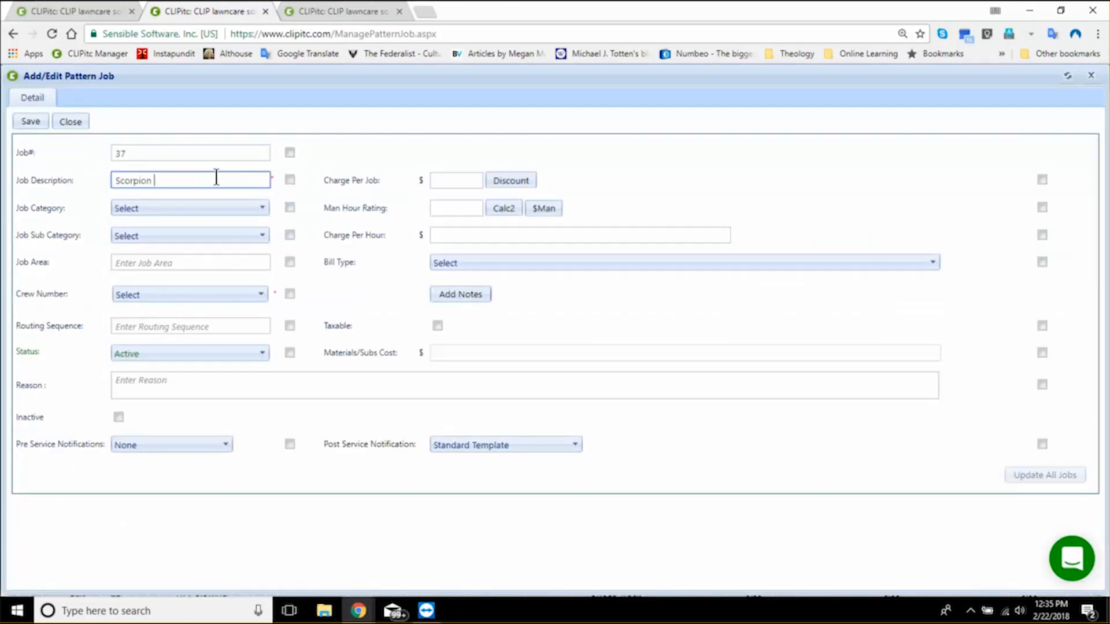
pyautogui.write('ontrol')
pyautogui.click(211, 239)
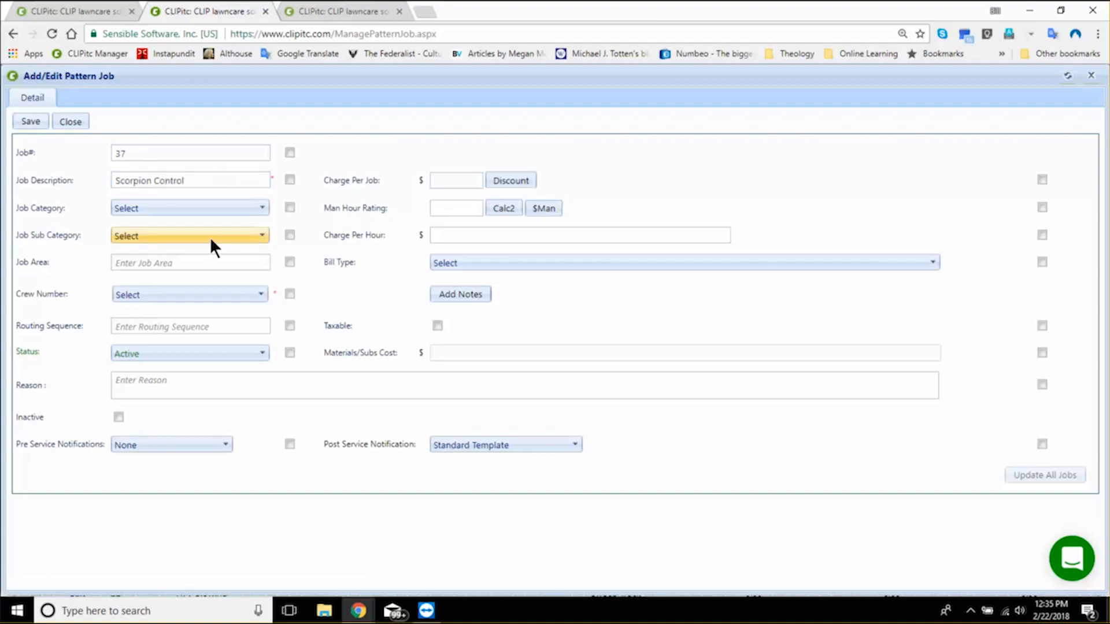
pyautogui.click(200, 292)
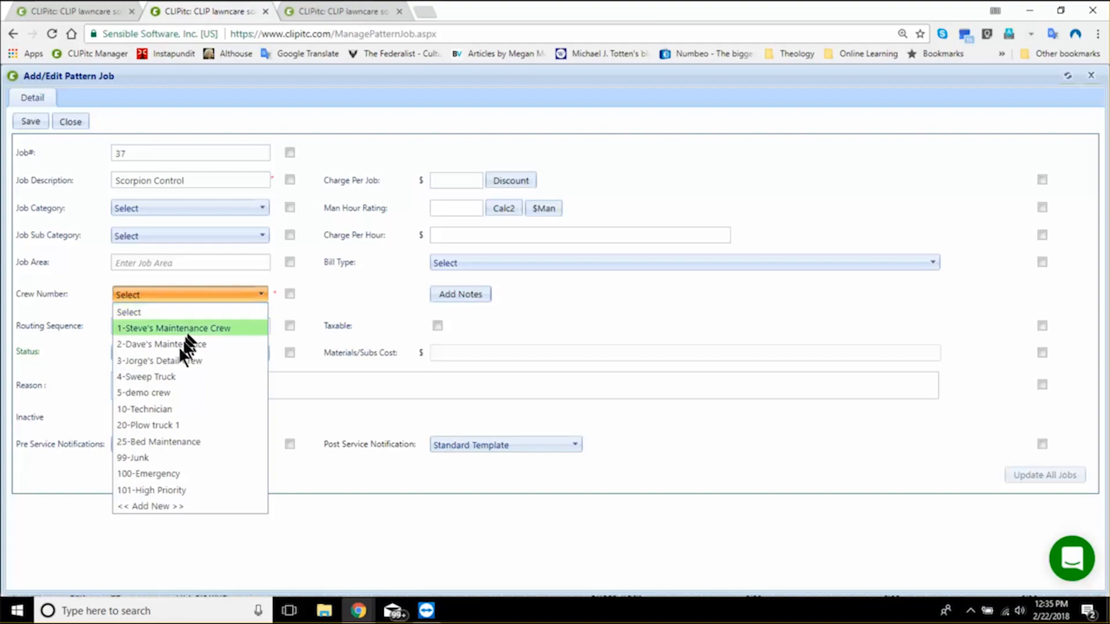
pyautogui.click(158, 408)
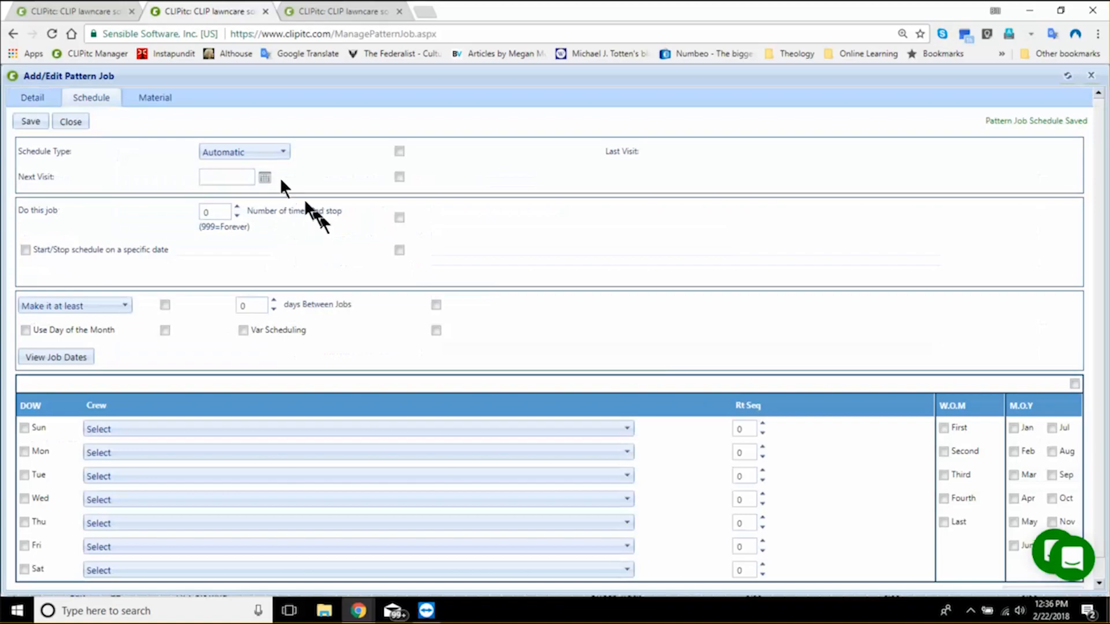
# - Set the Scorpion Control job's next visit to 2/22/2018 with at least 30 days between jobs
pyautogui.click(265, 177)
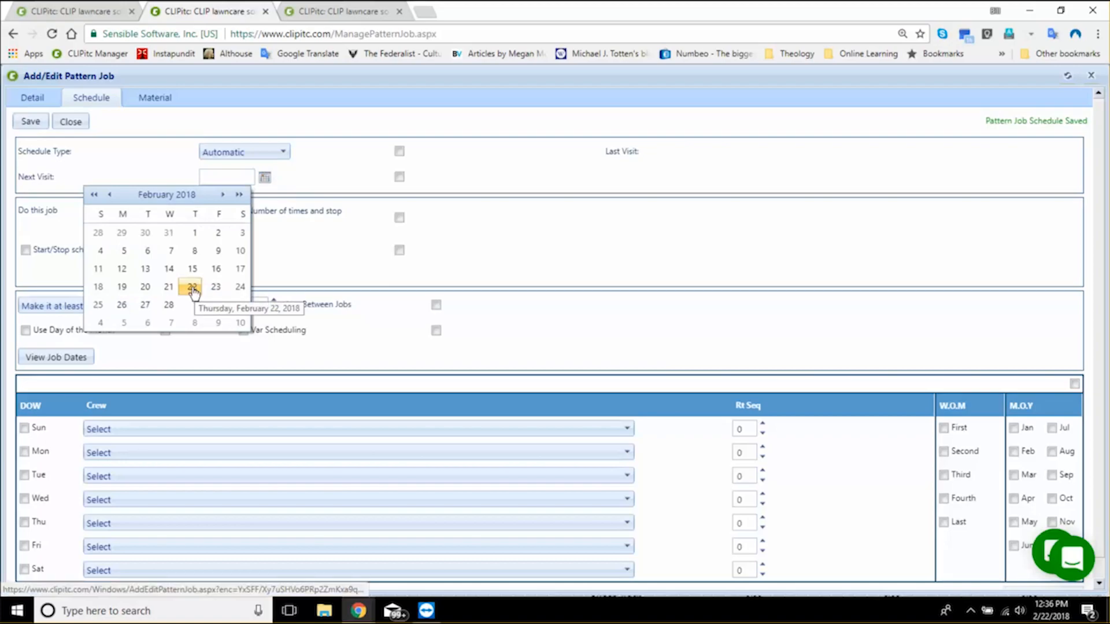
pyautogui.click(193, 288)
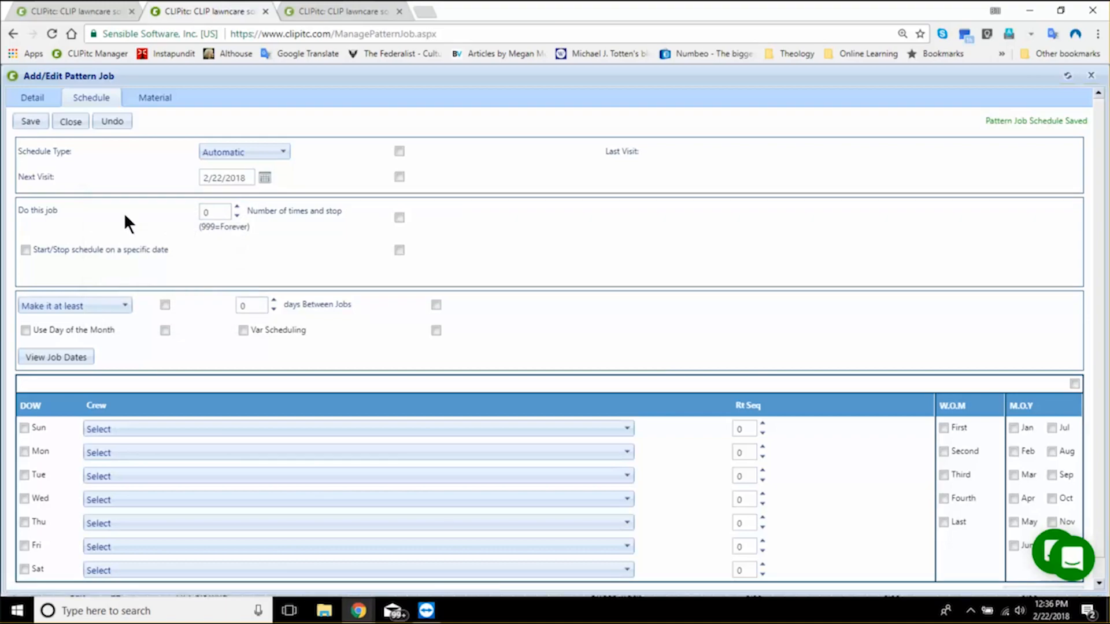
pyautogui.click(214, 215)
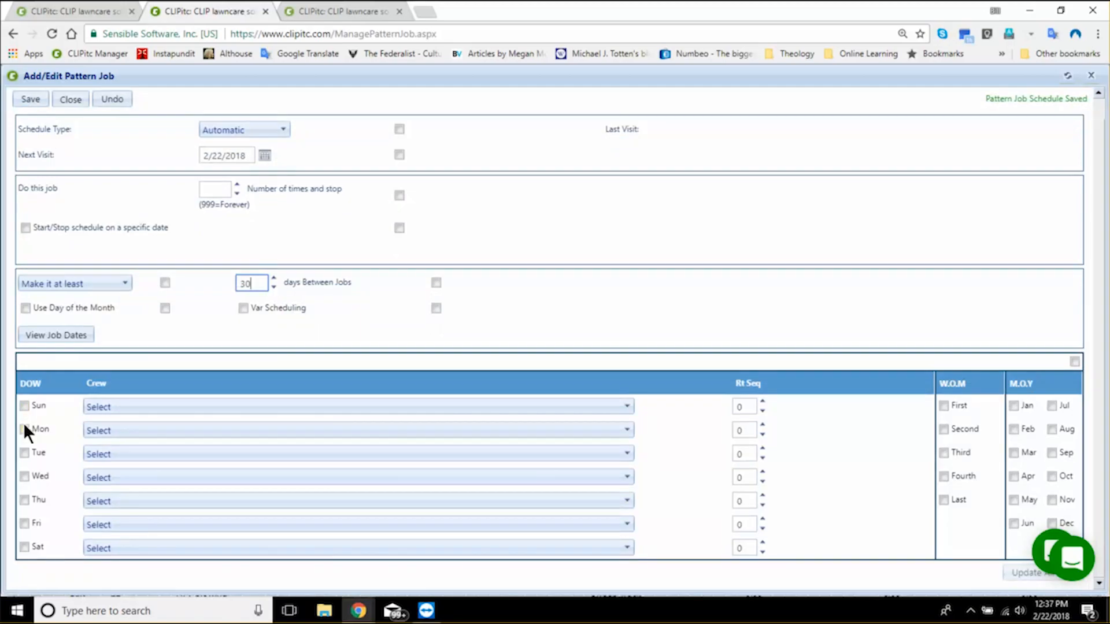
# - Allow the Scorpion Control job on Mondays in the first, second and third weeks of the month, then save and close it
pyautogui.click(23, 427)
pyautogui.click(944, 405)
pyautogui.click(944, 429)
pyautogui.click(945, 453)
pyautogui.click(35, 101)
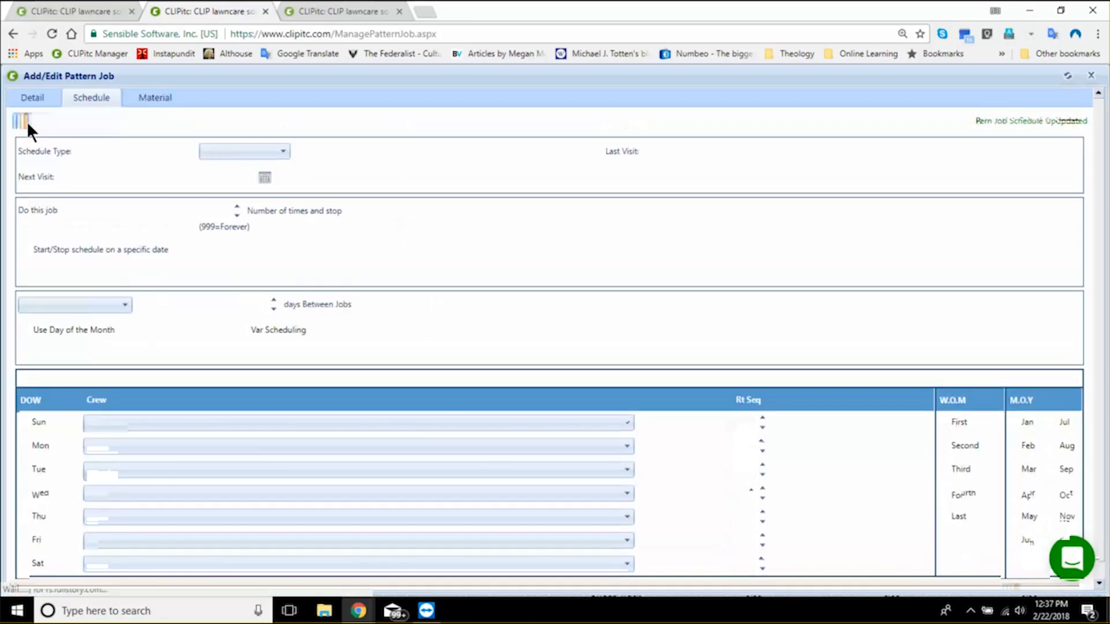
pyautogui.click(69, 121)
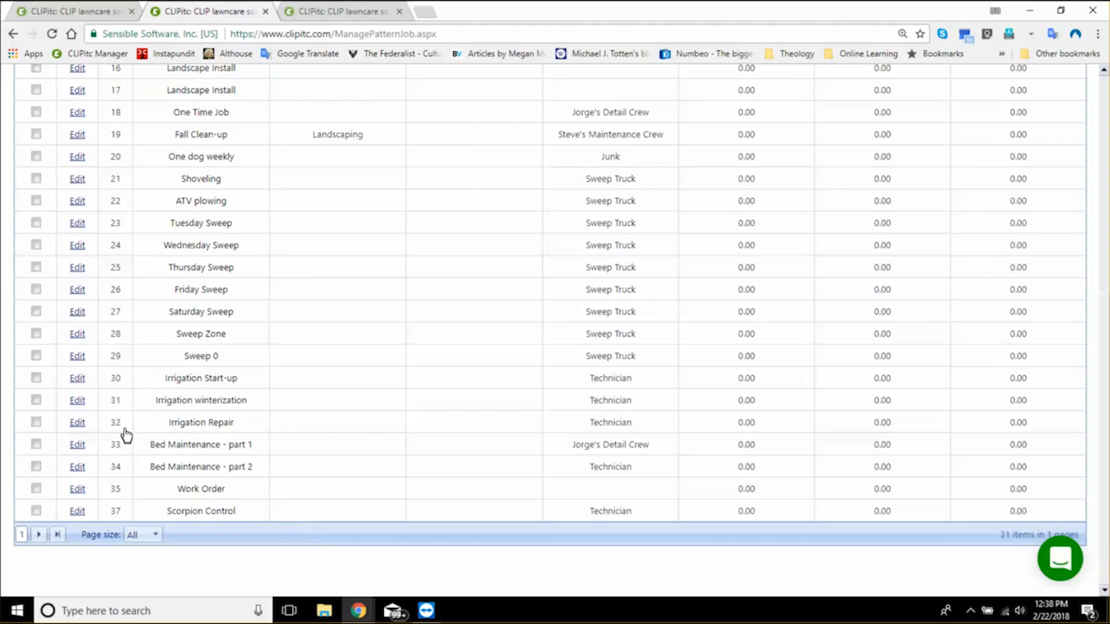
# - Add Lawn Maintenance, Spring Cleanup, Detail and Fall Cleanup to the barbershop's Contract package, and Spot Weed Spray to the other property's Pay per service package
pyautogui.scroll(7, 218, 169)
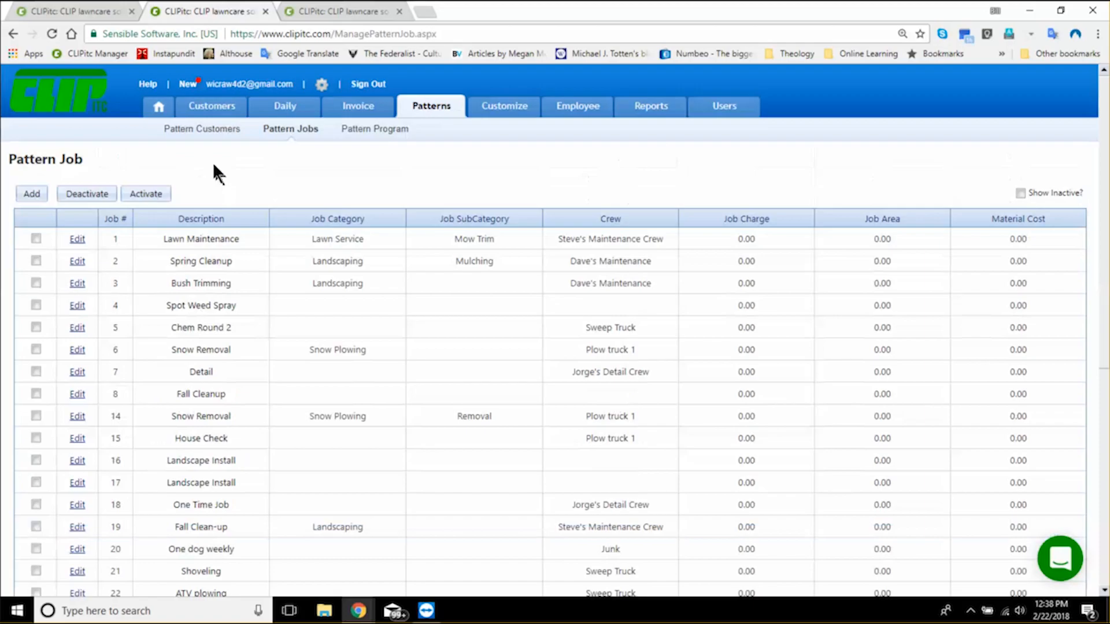
pyautogui.click(51, 5)
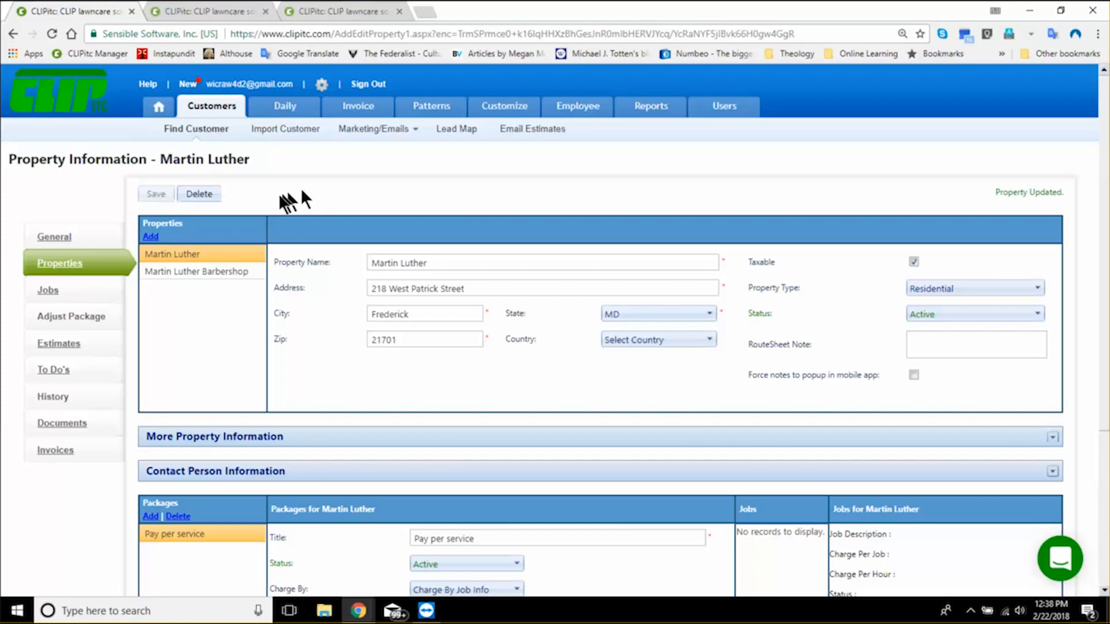
pyautogui.click(49, 292)
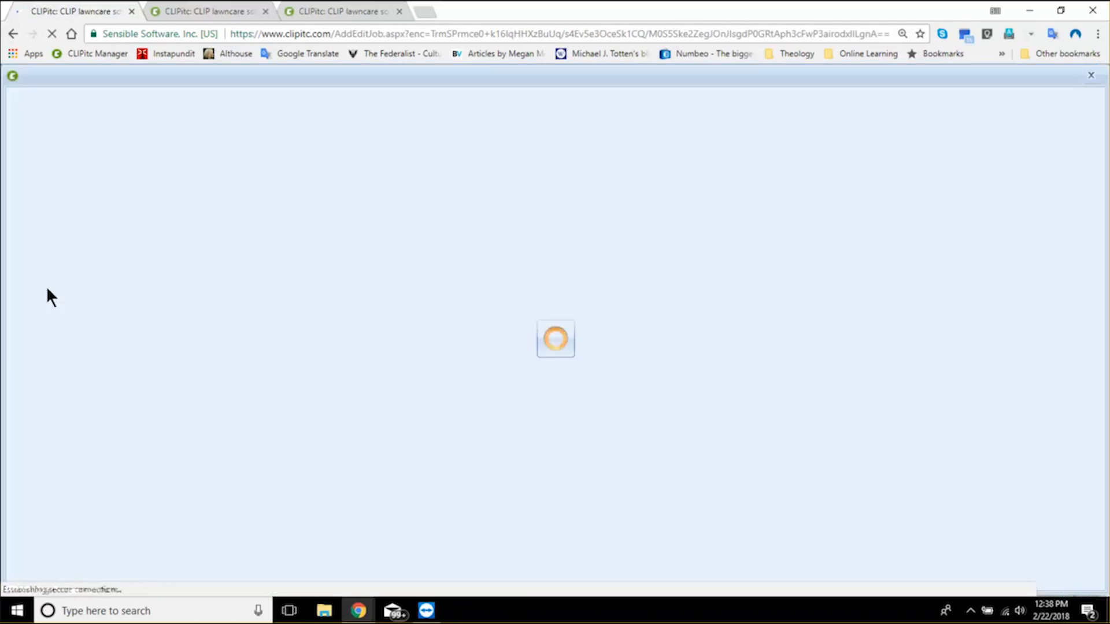
pyautogui.click(66, 157)
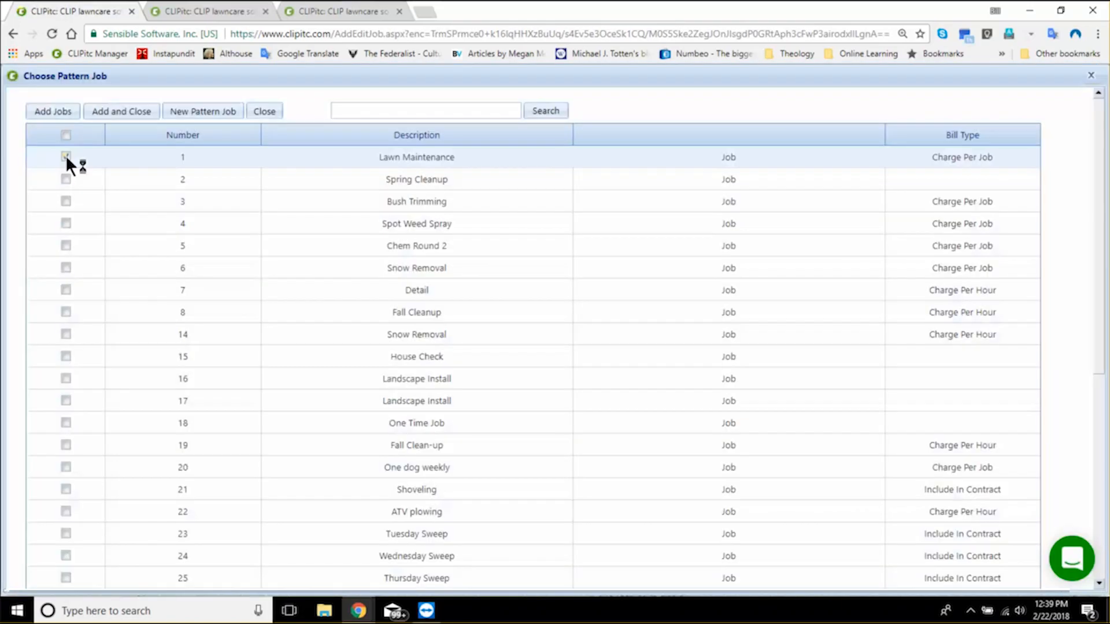
pyautogui.click(66, 179)
pyautogui.click(66, 311)
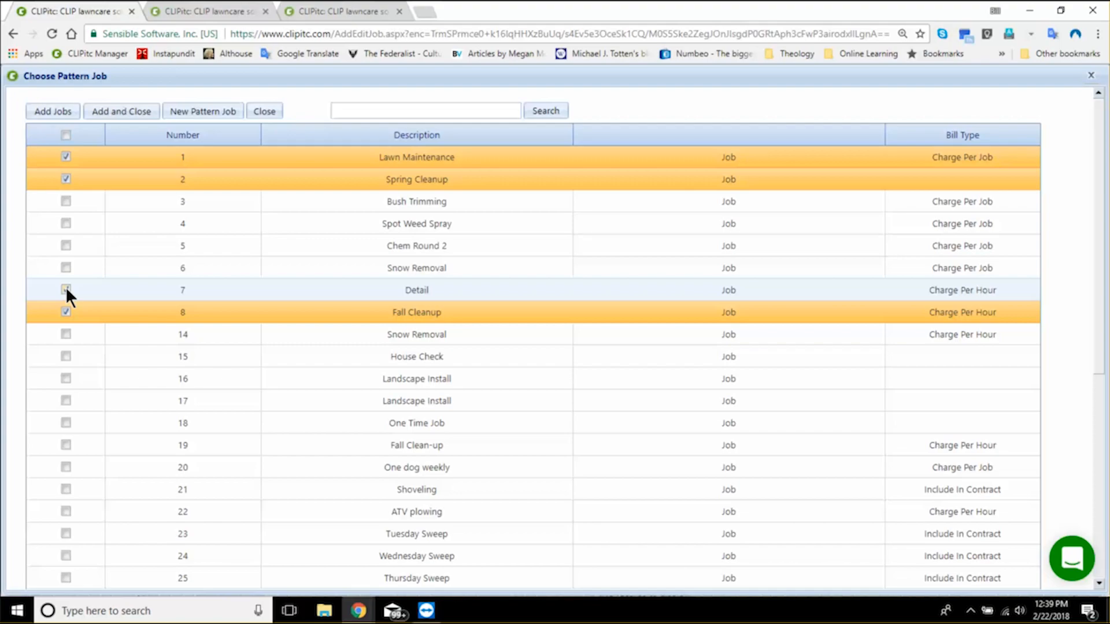
pyautogui.click(66, 289)
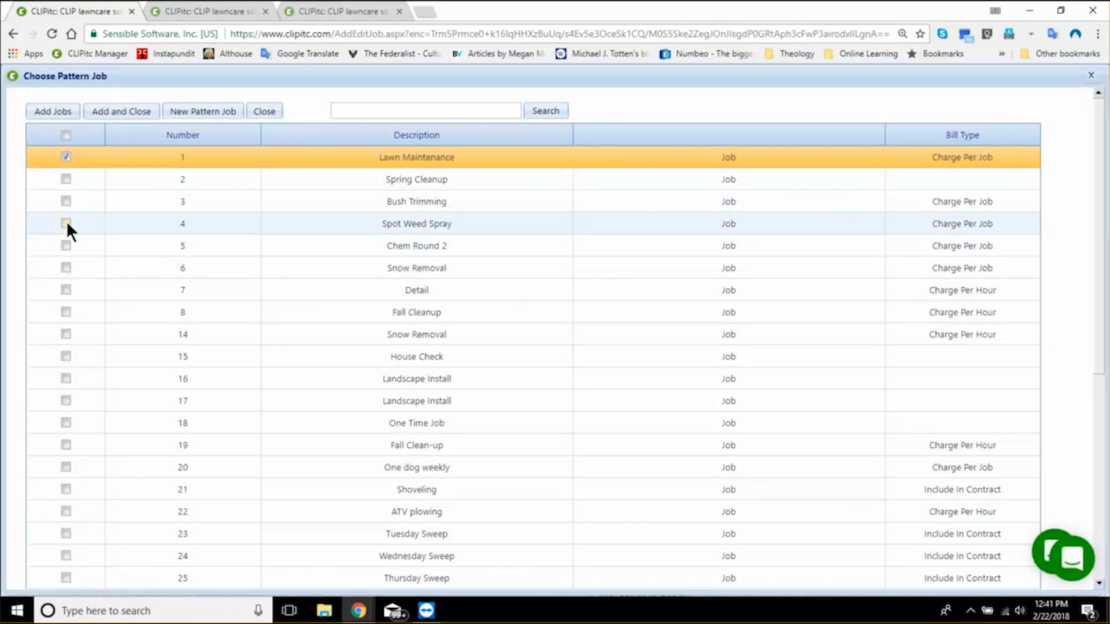
pyautogui.click(66, 223)
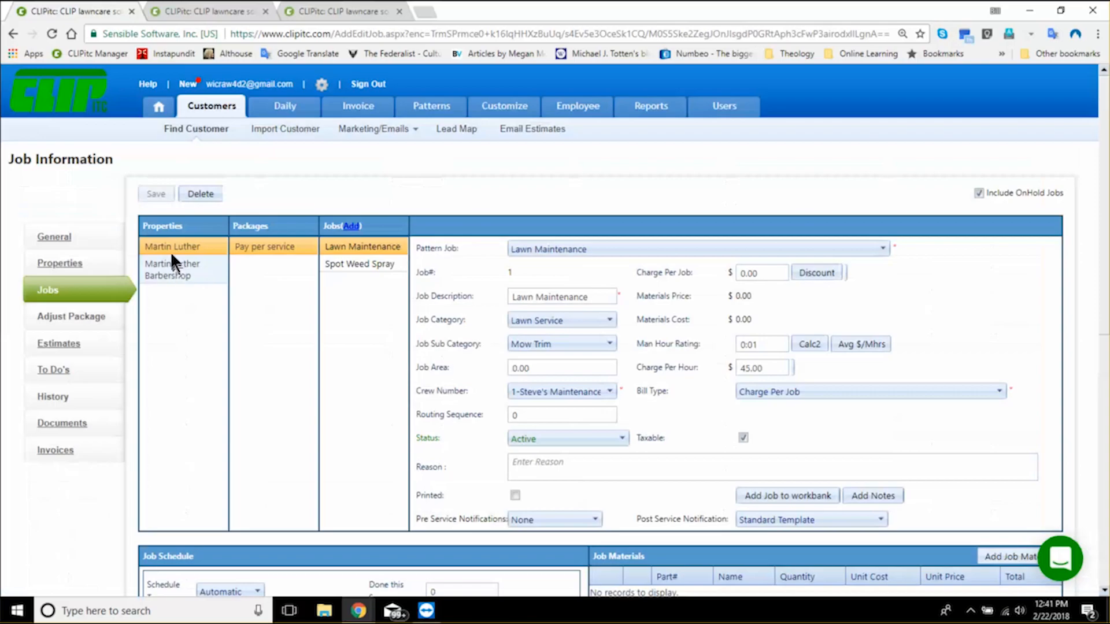
# - Set the barbershop's Lawn Maintenance charge to $40 per job and replace its man hour rating using a $45 hourly goal
pyautogui.click(170, 251)
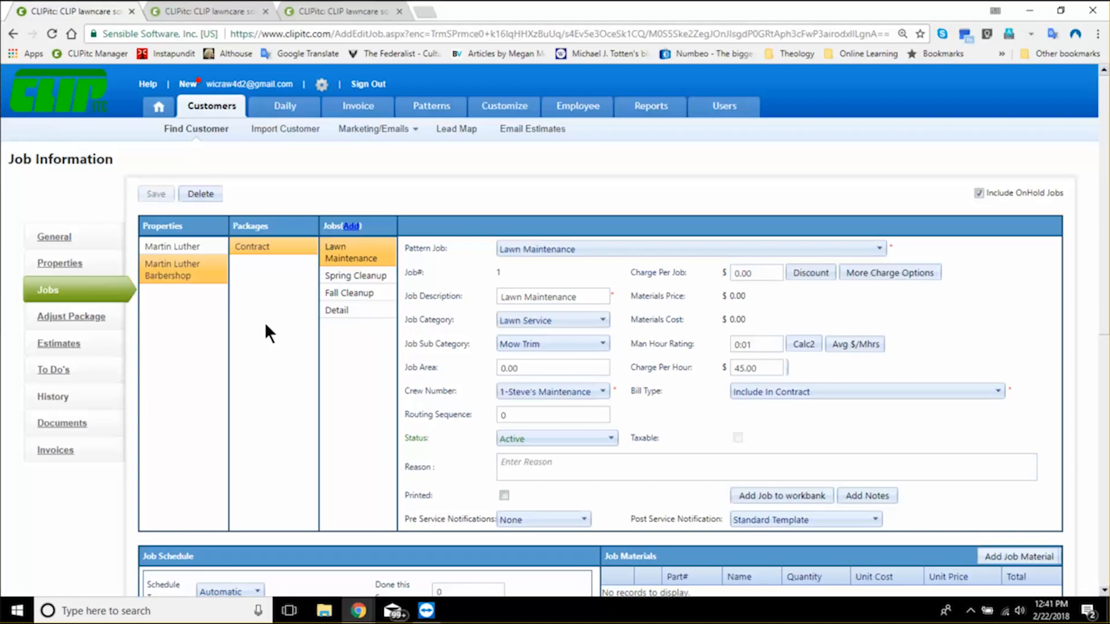
pyautogui.click(769, 273)
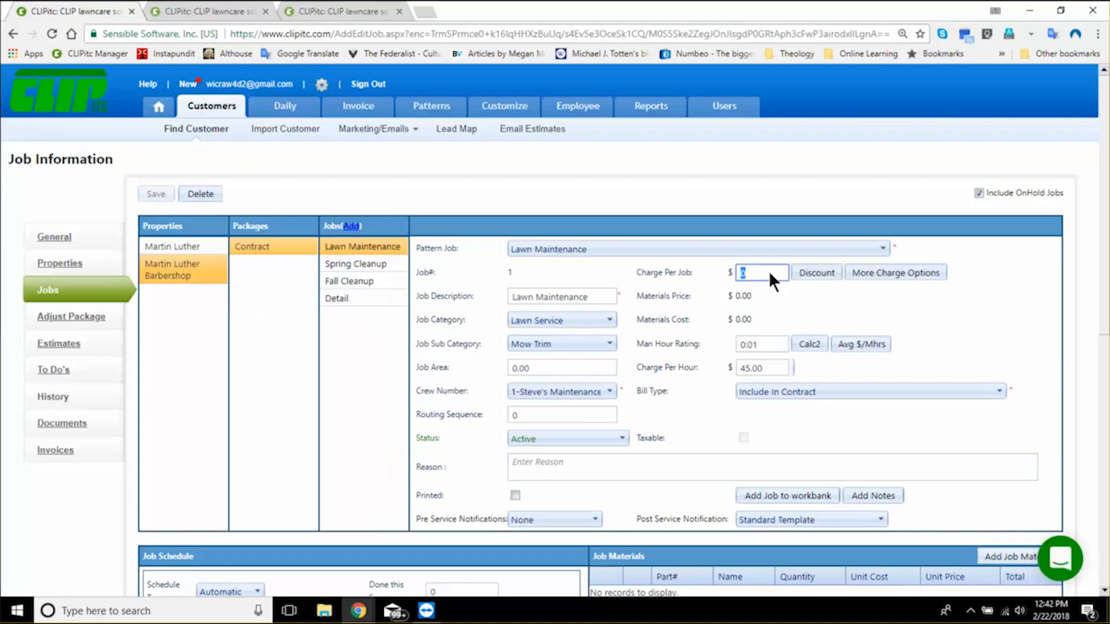
pyautogui.write('40')
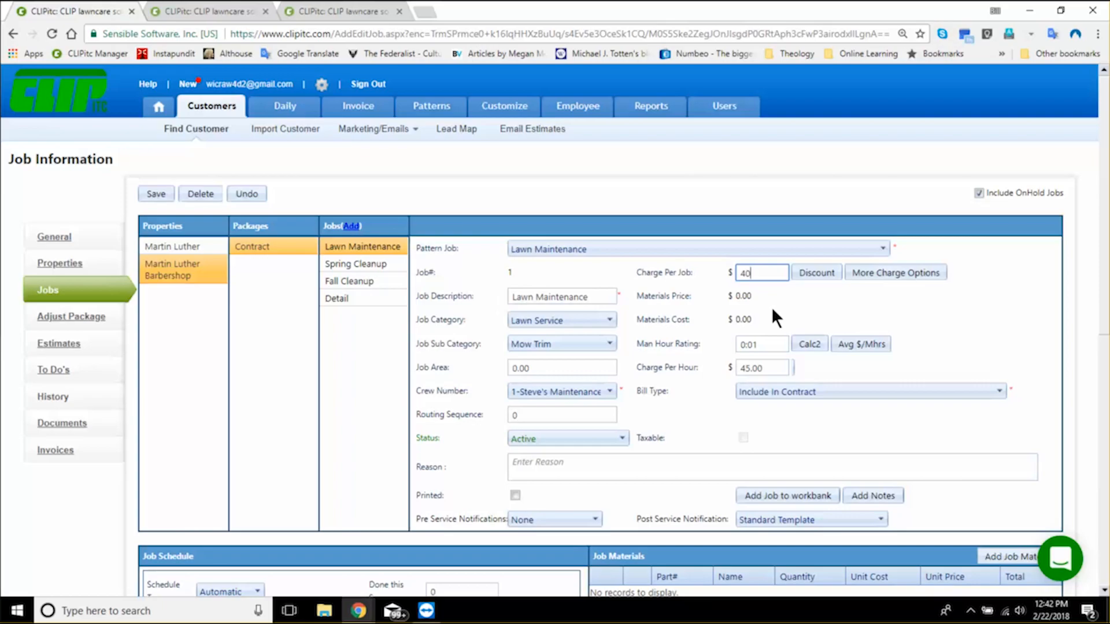
pyautogui.click(810, 344)
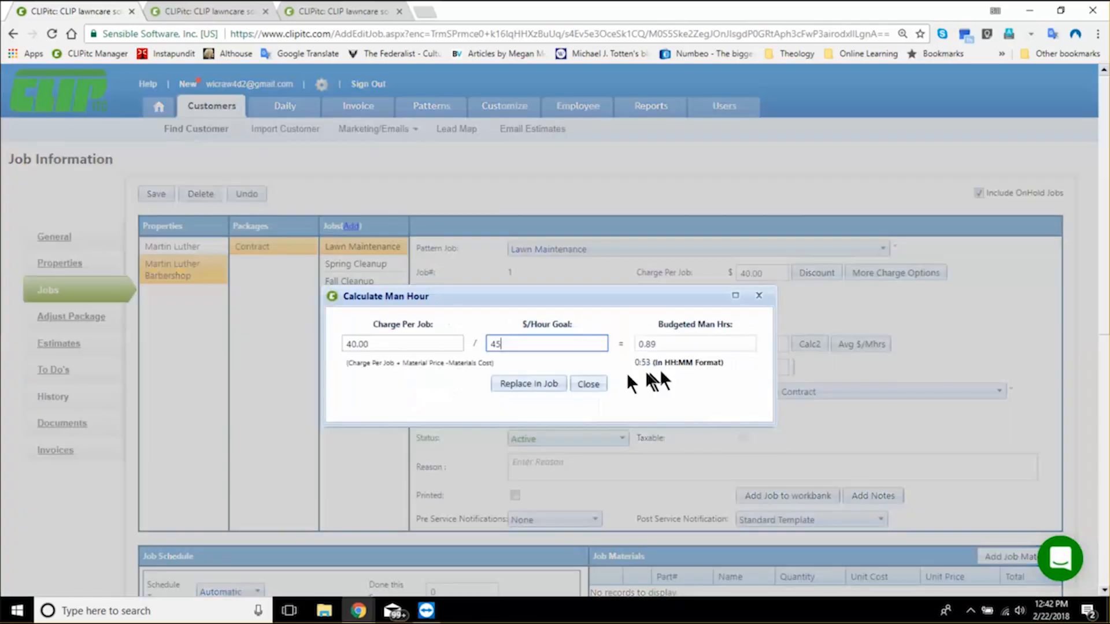
pyautogui.click(529, 384)
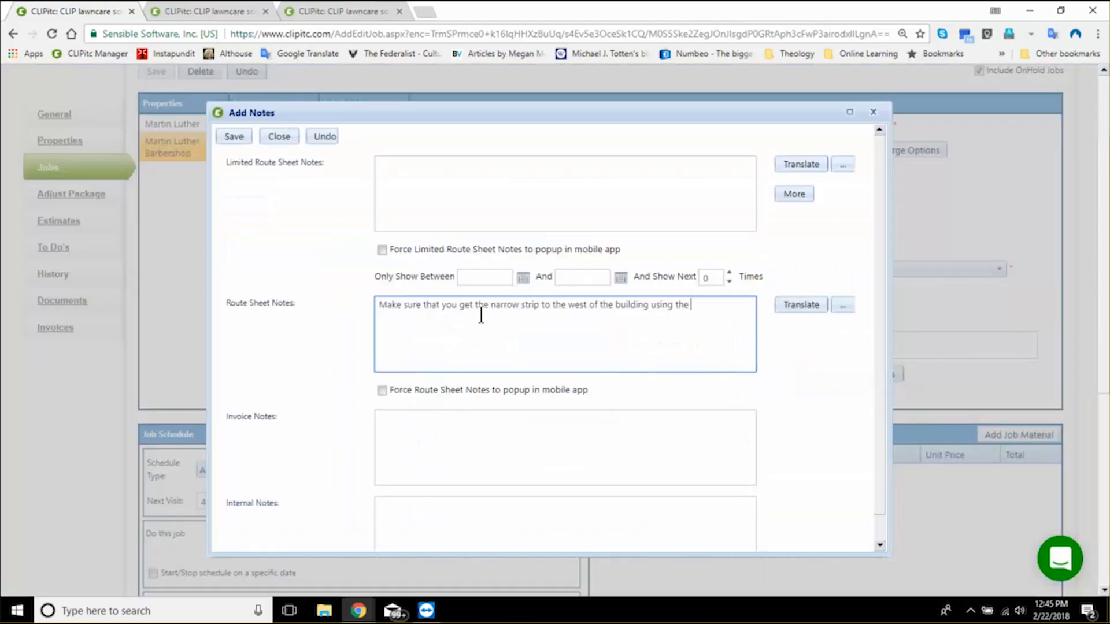
# - Add the route sheet note "Make sure that you get the narrow strip to the west of the building using the 21" mower" and translate it to Spanish
pyautogui.write('21" mower')
pyautogui.click(802, 301)
# - Look over the invoice, internal and limited route sheet note fields and save the job's notes
pyautogui.click(408, 426)
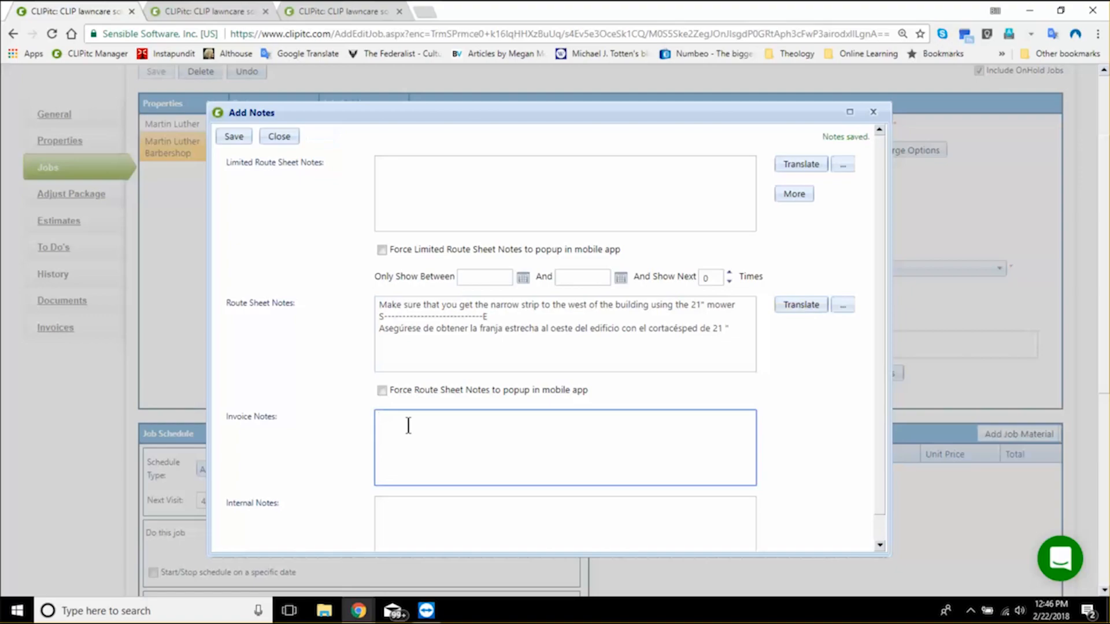
pyautogui.click(409, 512)
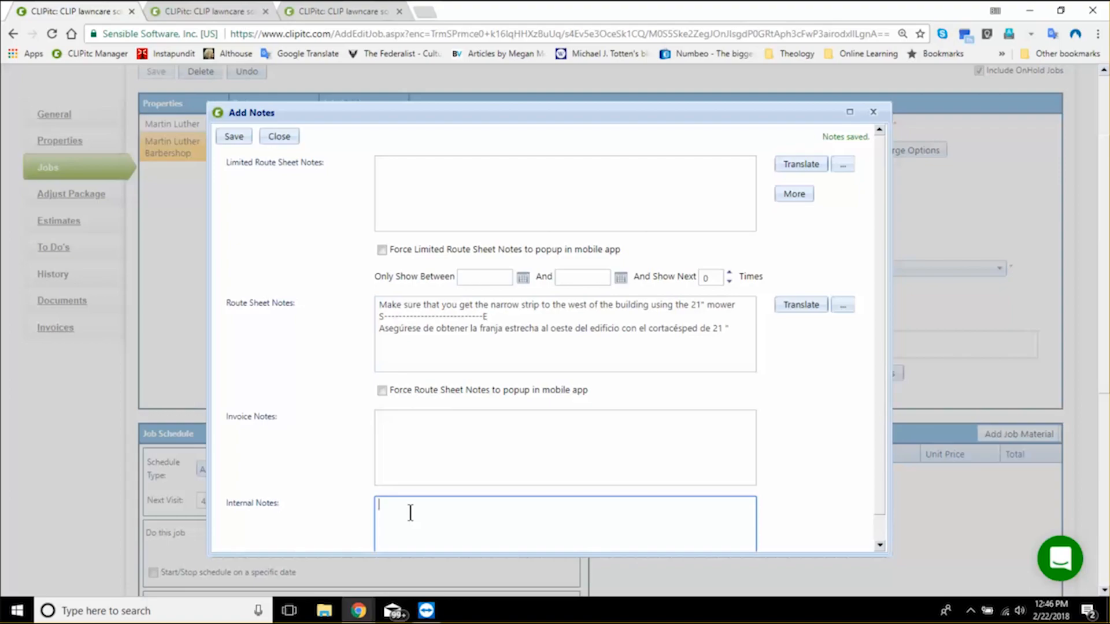
pyautogui.click(408, 164)
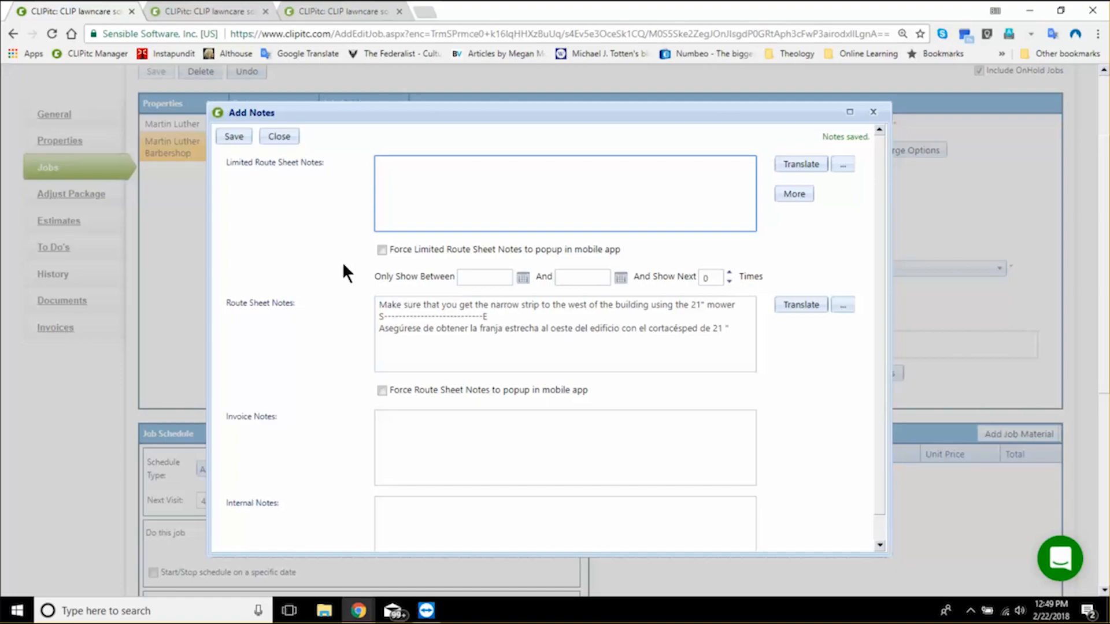
pyautogui.click(234, 137)
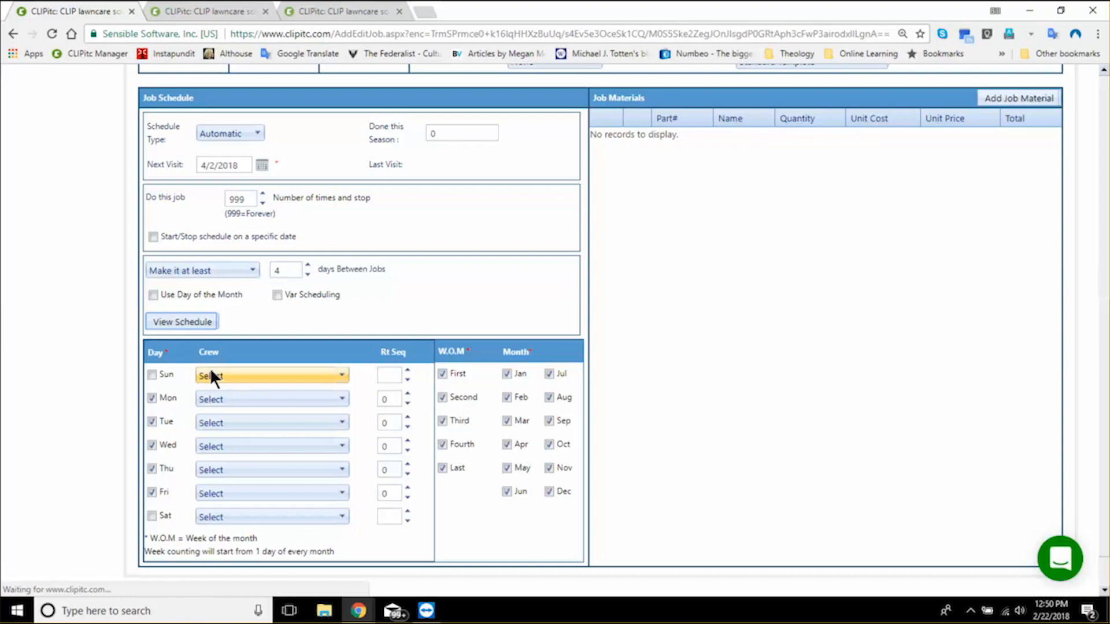
# - Remove Tuesday, Wednesday and Friday from the allowed days in the Lawn Maintenance job's schedule
pyautogui.click(152, 422)
pyautogui.click(152, 445)
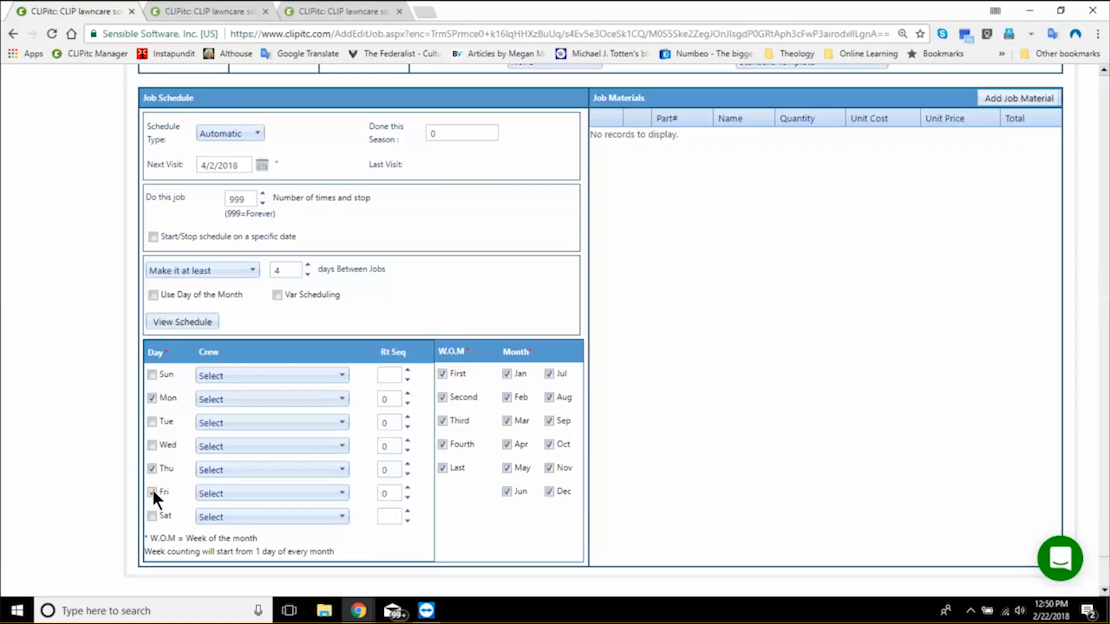
pyautogui.click(152, 491)
# - Save a variable schedule change to 11 days between visits on or after 9/24/2018, and review the Lawn Maintenance job dates
pyautogui.scroll(-1, 79, 193)
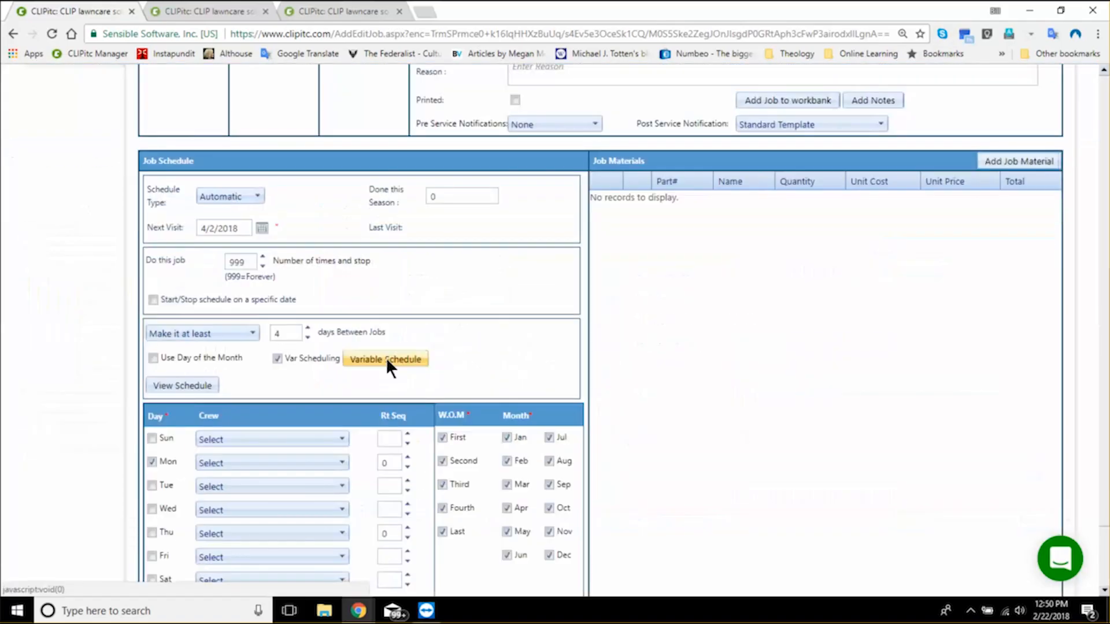
pyautogui.click(386, 359)
pyautogui.click(386, 359)
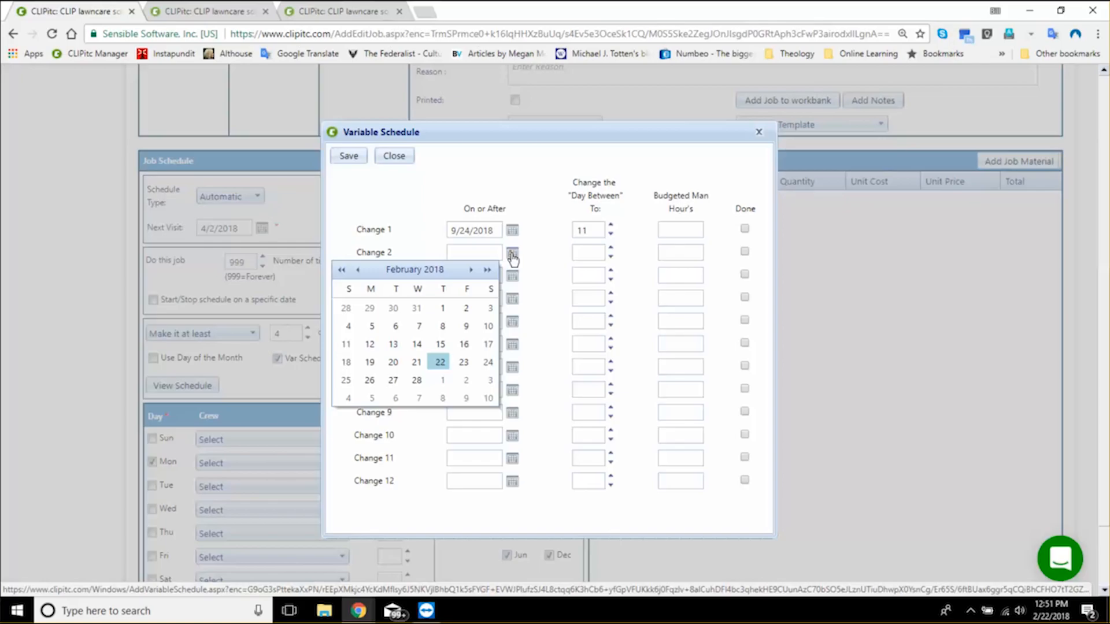
pyautogui.click(350, 156)
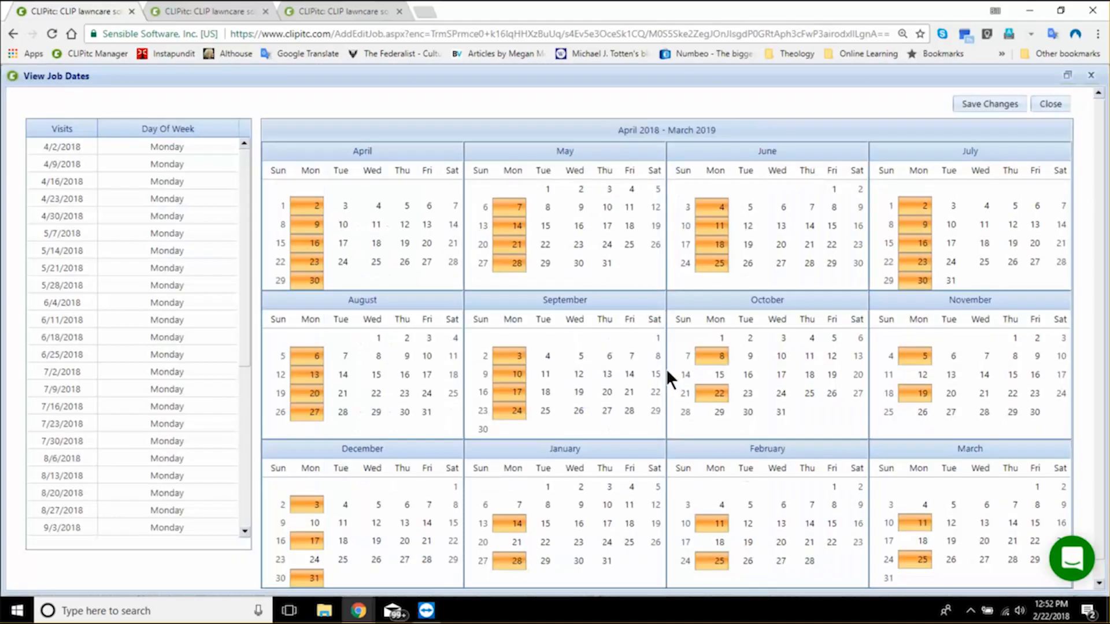
pyautogui.scroll(-1, 666, 368)
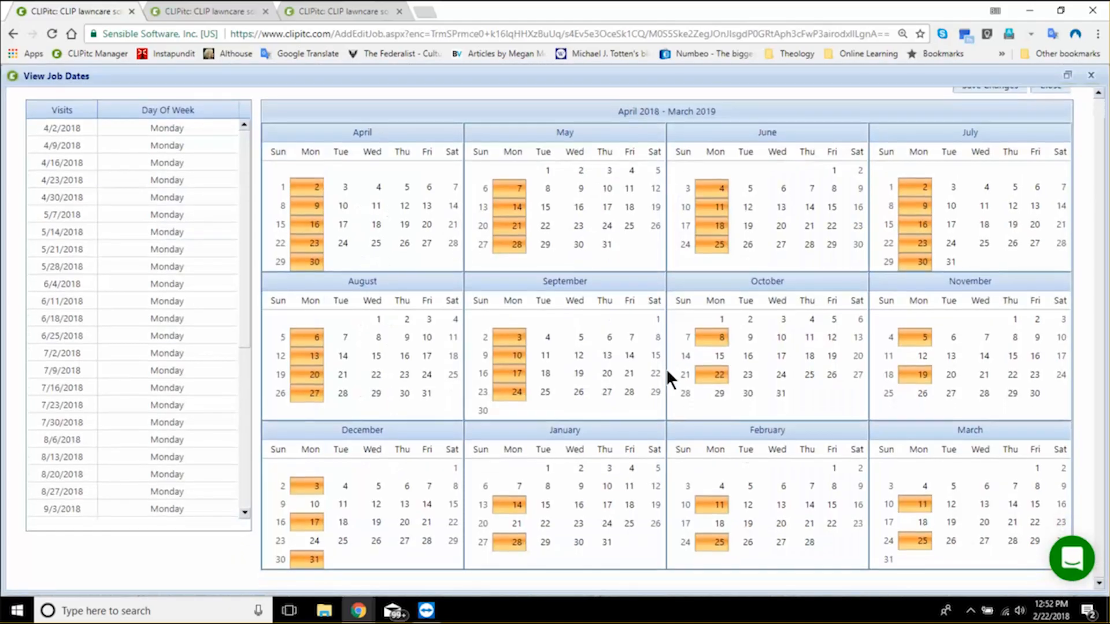